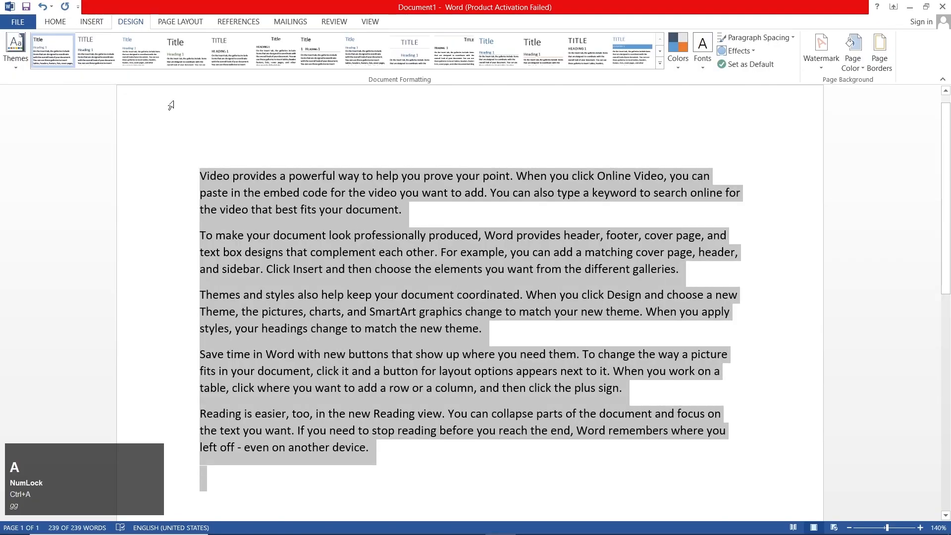
# Apply the style set with the solid shaded heading bar and the Red color scheme to the document
pyautogui.click(478, 62)
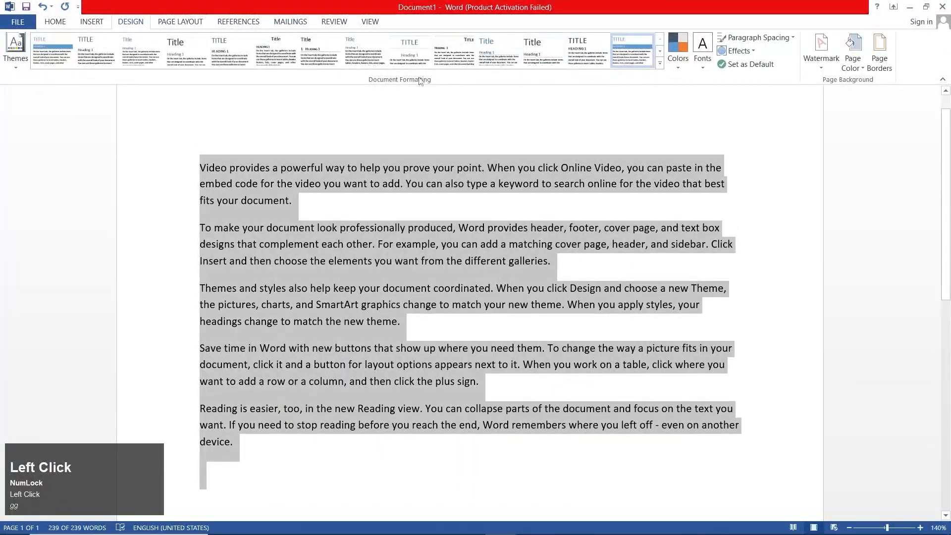
pyautogui.click(678, 61)
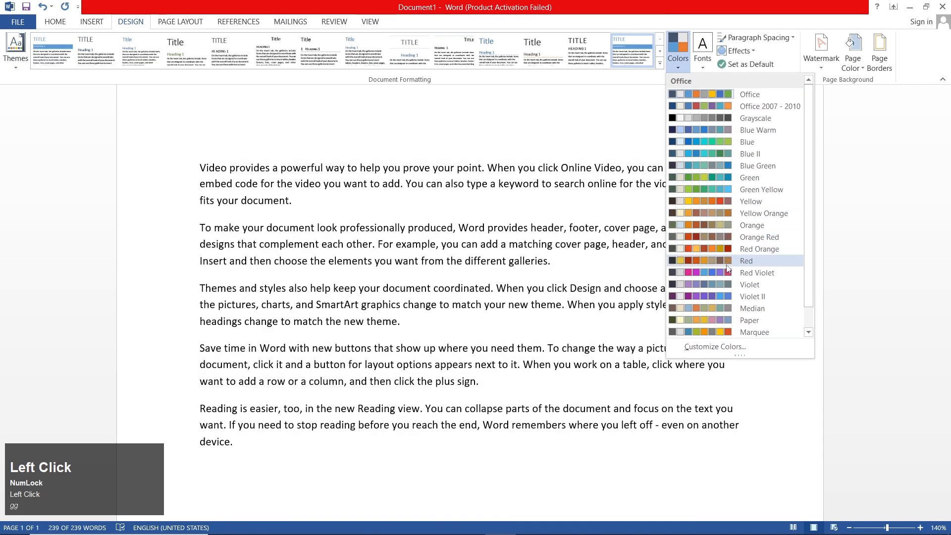
pyautogui.click(701, 248)
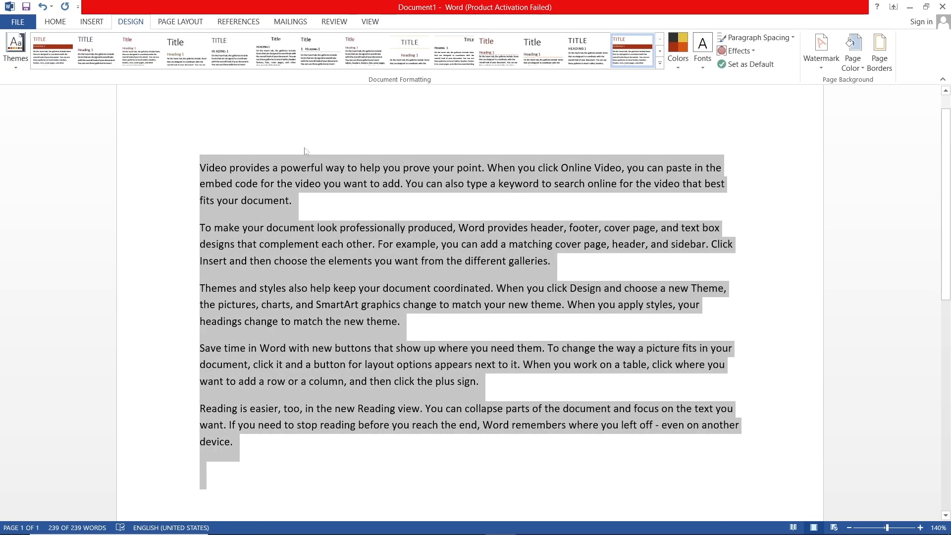
# Format all the selected text with the Heading 1 style
pyautogui.click(55, 21)
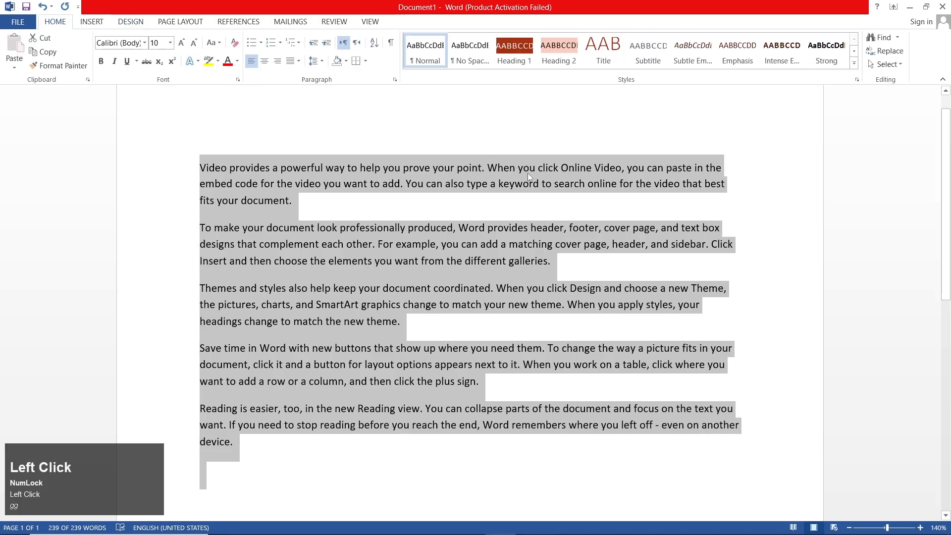
pyautogui.click(514, 49)
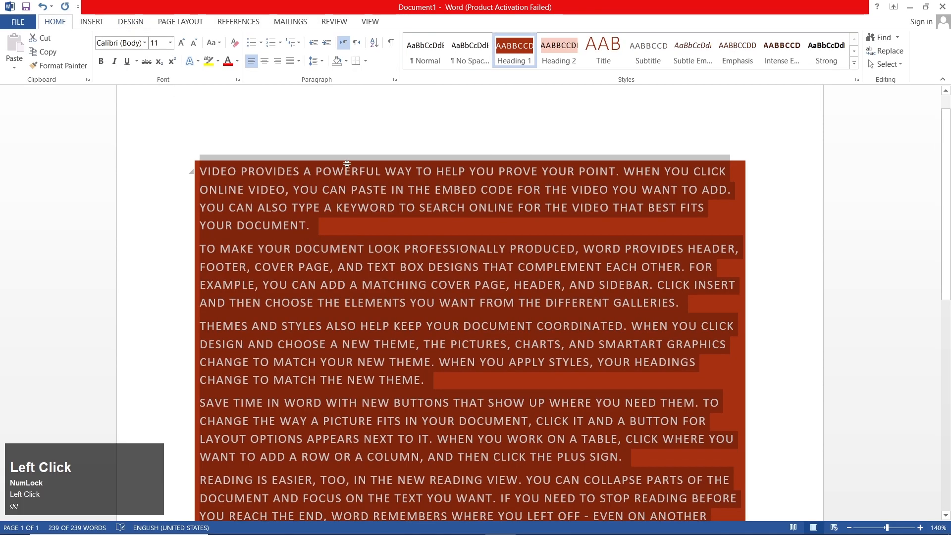
# Look through the style sets and color schemes, and apply the Slice theme to the document
pyautogui.click(130, 23)
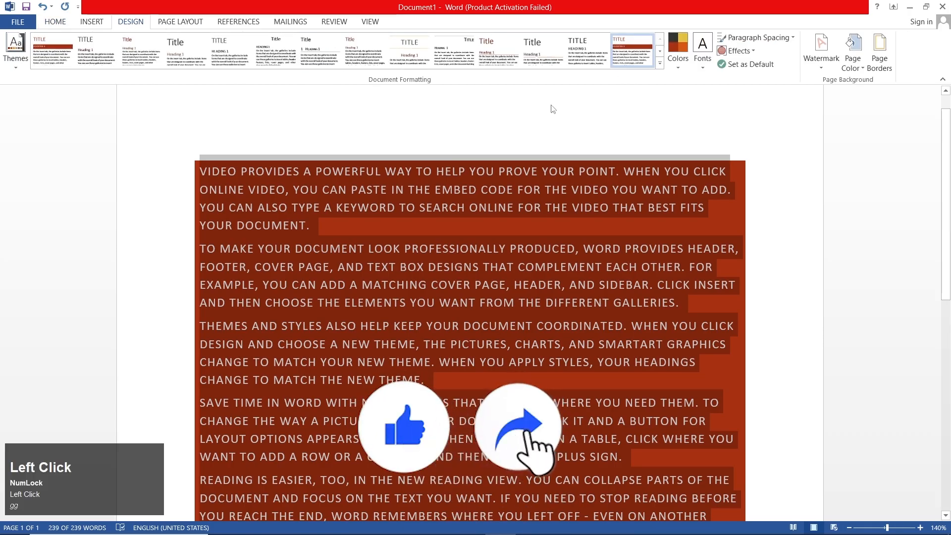
pyautogui.click(660, 63)
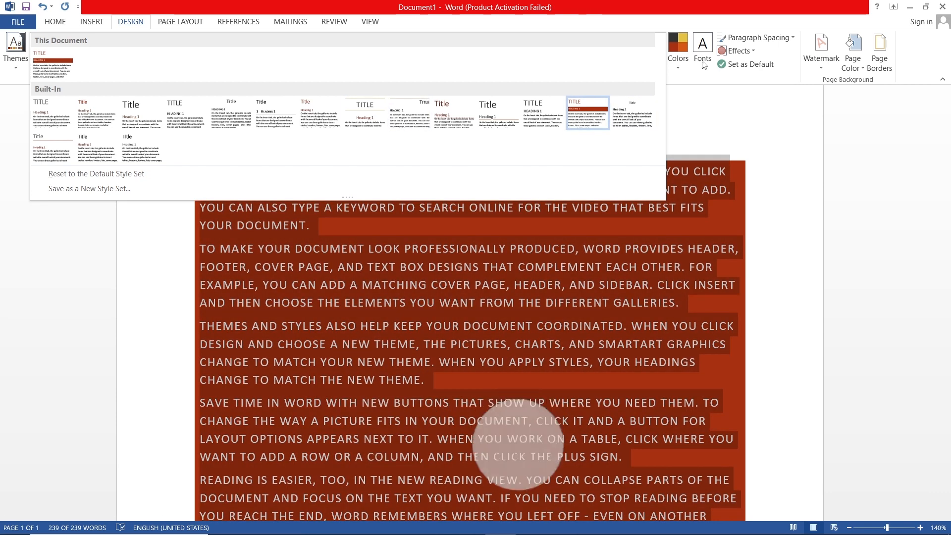
pyautogui.click(678, 57)
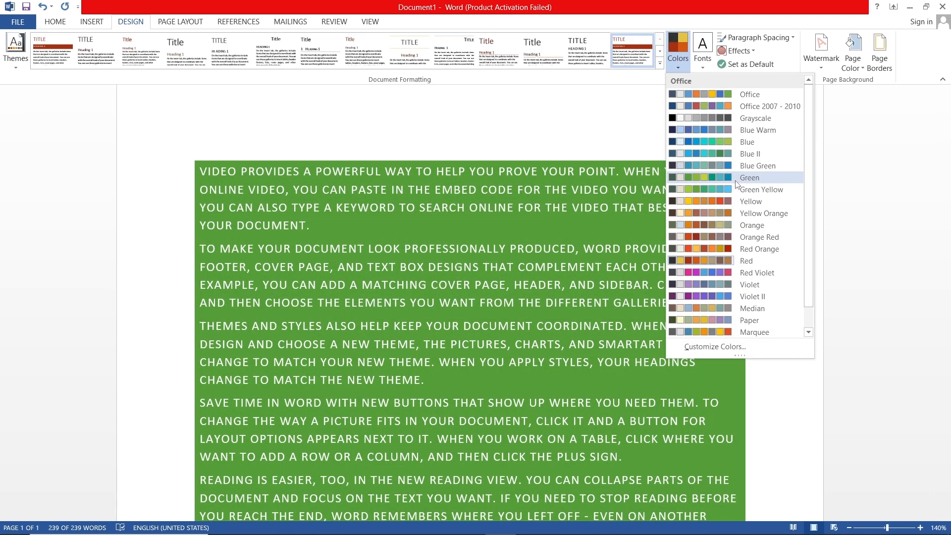
pyautogui.scroll(-2, 736, 184)
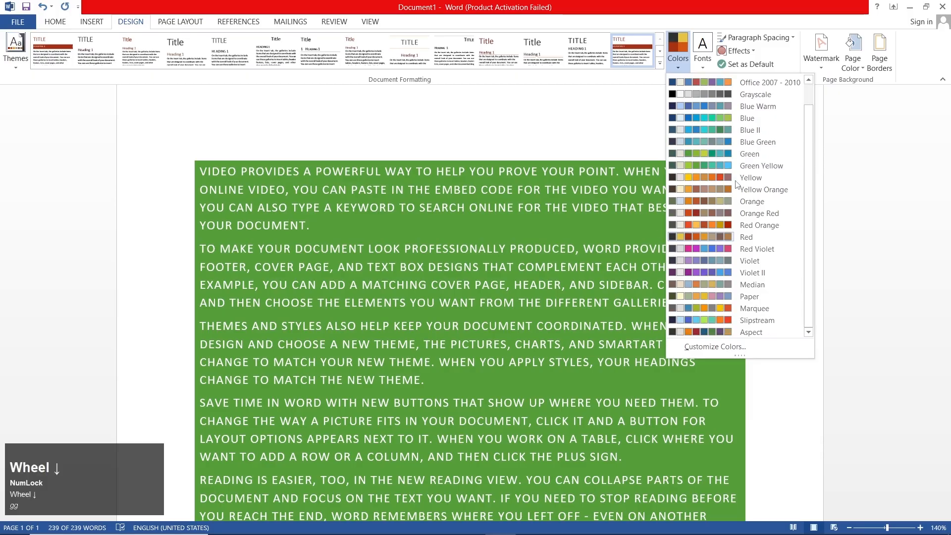
pyautogui.scroll(2, 737, 245)
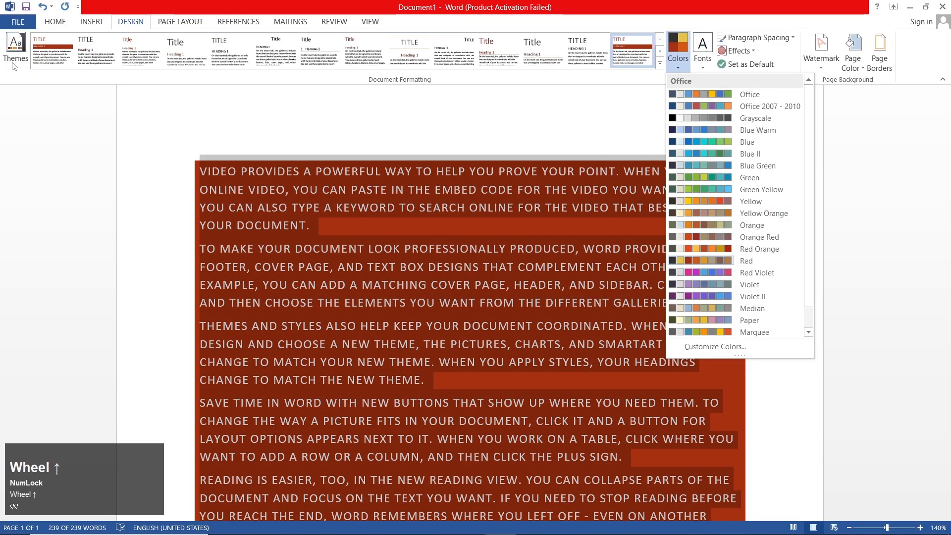
pyautogui.click(14, 65)
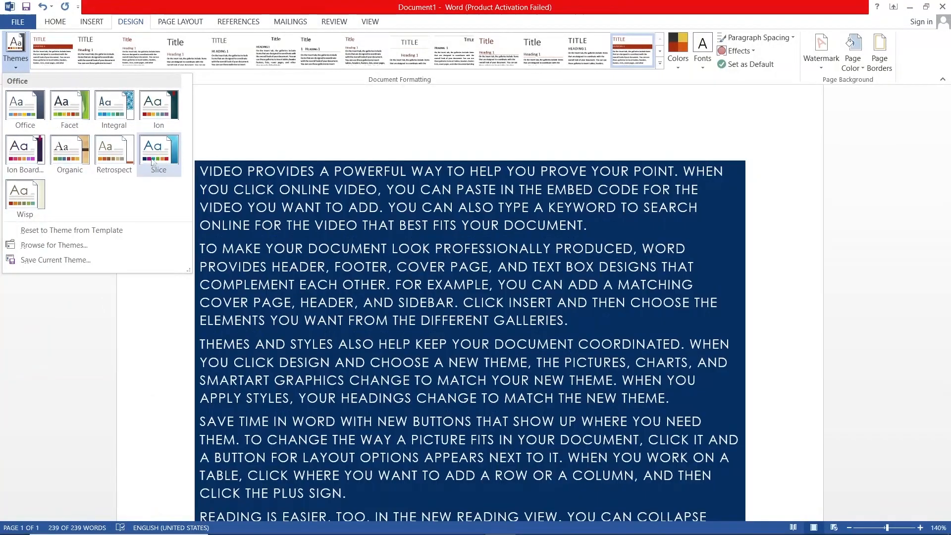
pyautogui.click(153, 146)
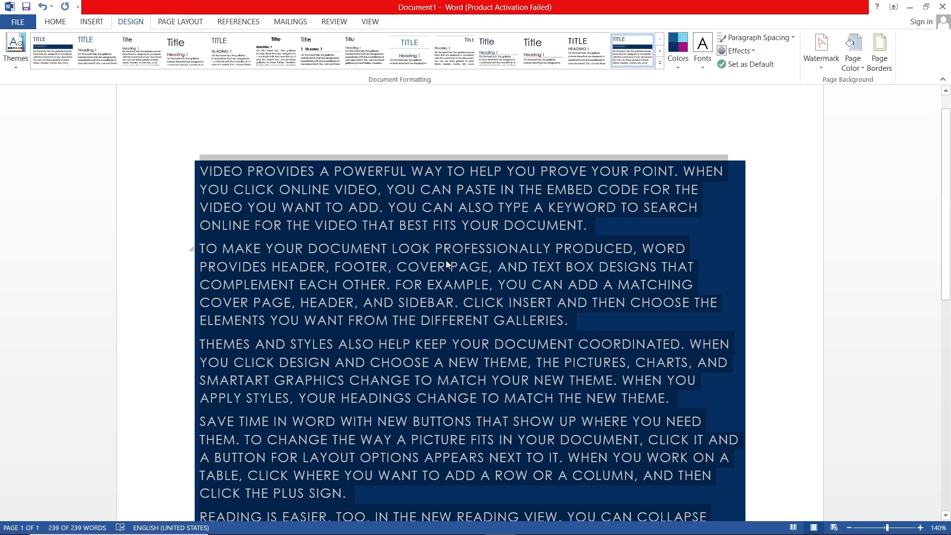
# Undo the theme, Heading 1, color scheme and style set changes along with the generated sample text
pyautogui.press('ctrl')
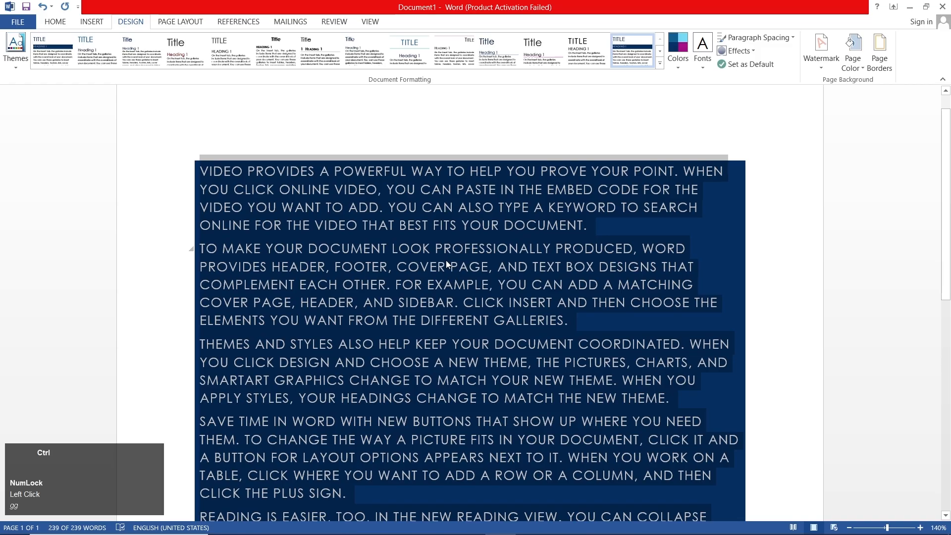
pyautogui.hotkey('ctrl', 'z')
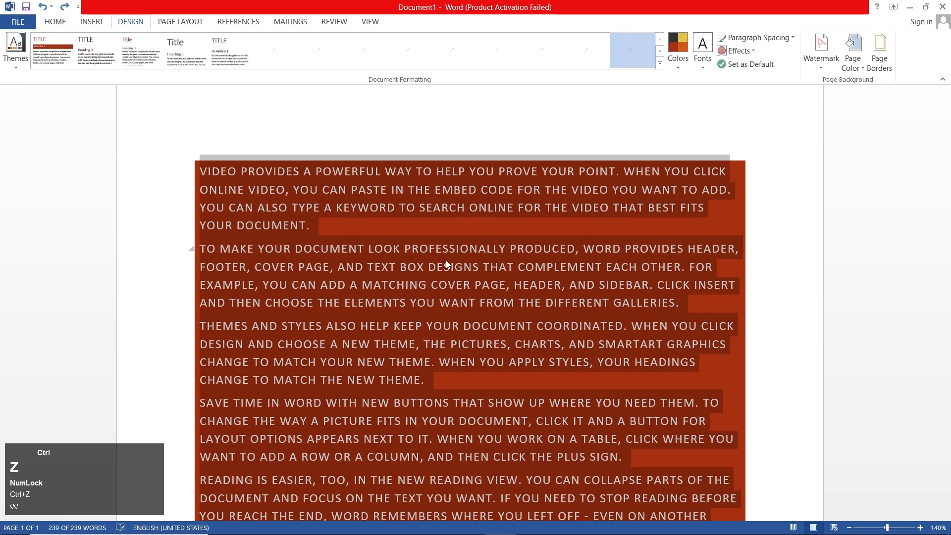
pyautogui.hotkey('ctrl', 'z')
pyautogui.hotkey('ctrl', 'z')
pyautogui.hotkey('ctrl', 'z')
pyautogui.hotkey('ctrl', 'z')
pyautogui.hotkey('ctrl', 'z')
pyautogui.hotkey('ctrl', 'z')
pyautogui.hotkey('ctrl', 'z')
pyautogui.hotkey('ctrl', 'z')
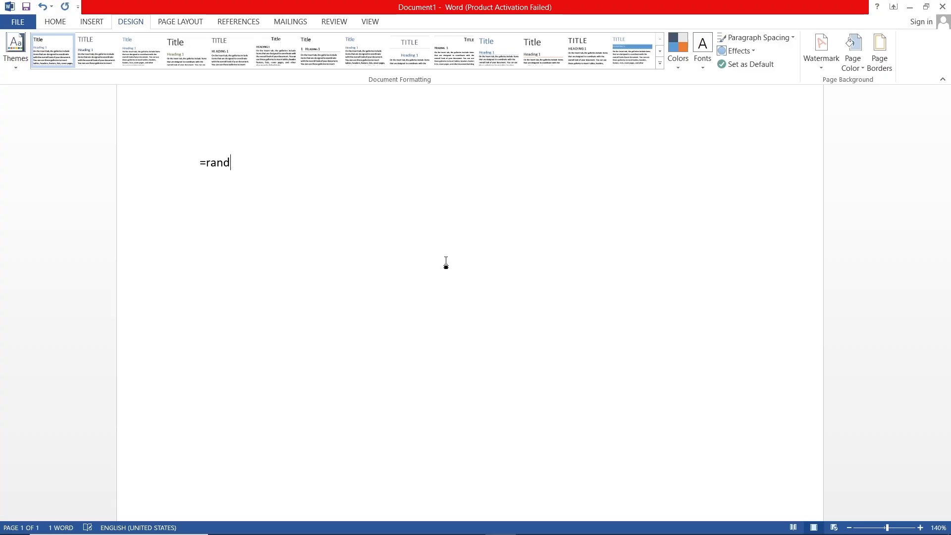
# Generate paragraphs of sample text in the blank document with the =rand() function
pyautogui.write('=')
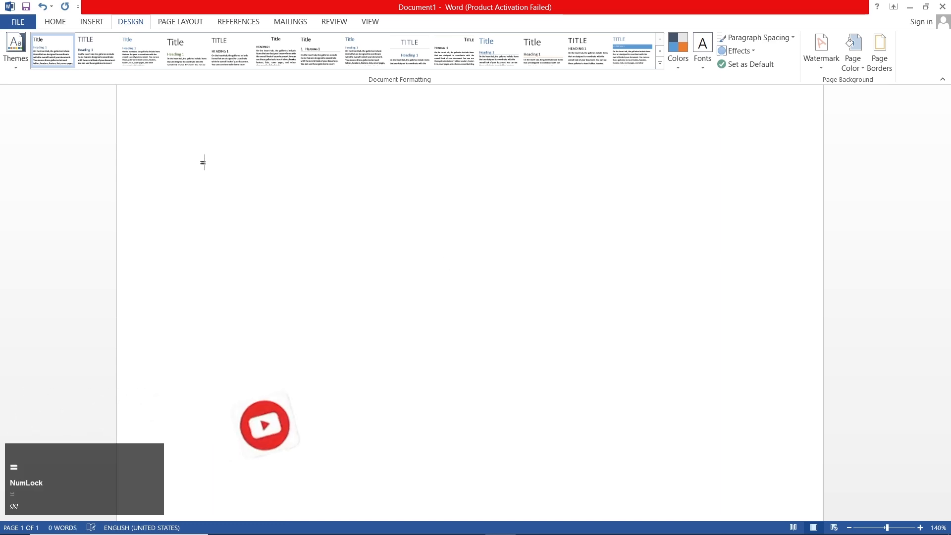
pyautogui.write('rand(')
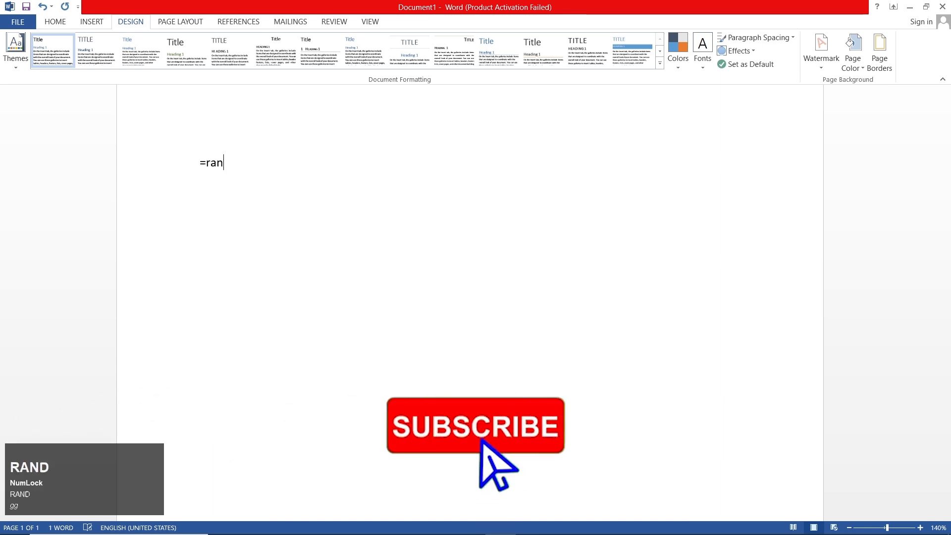
pyautogui.press('Return')
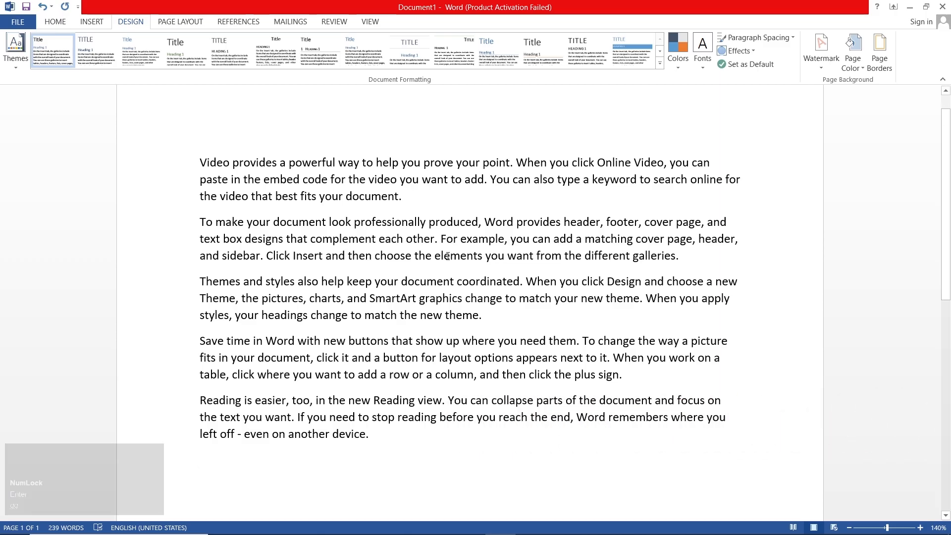
# Select all the text and preview the built-in paragraph spacing options without applying one
pyautogui.scroll(2, 382, 231)
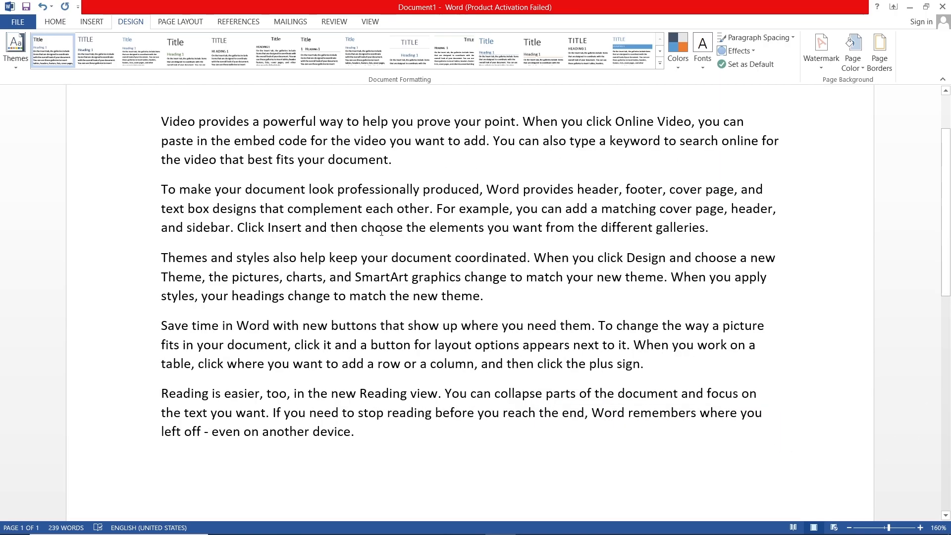
pyautogui.scroll(2, 381, 231)
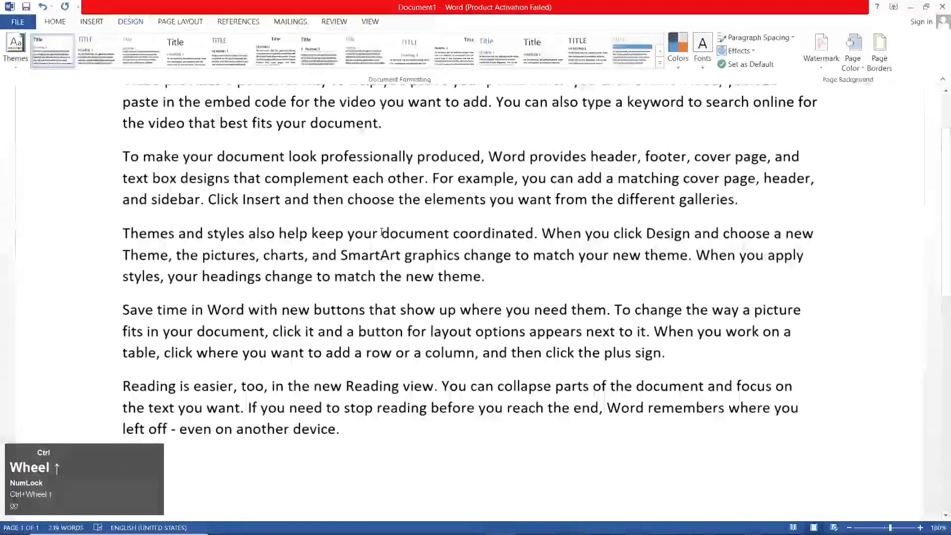
pyautogui.scroll(-1, 381, 231)
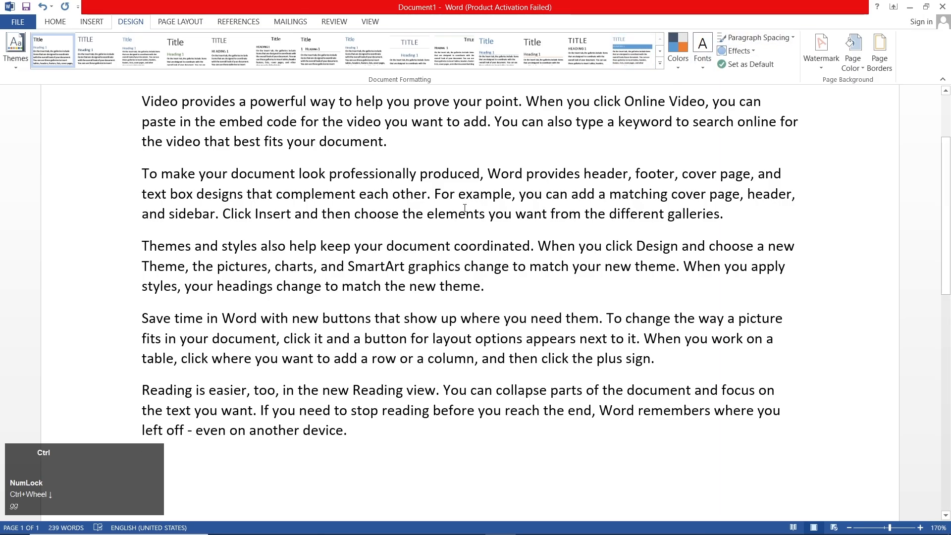
pyautogui.press('ctrl')
pyautogui.hotkey('ctrl', 'a')
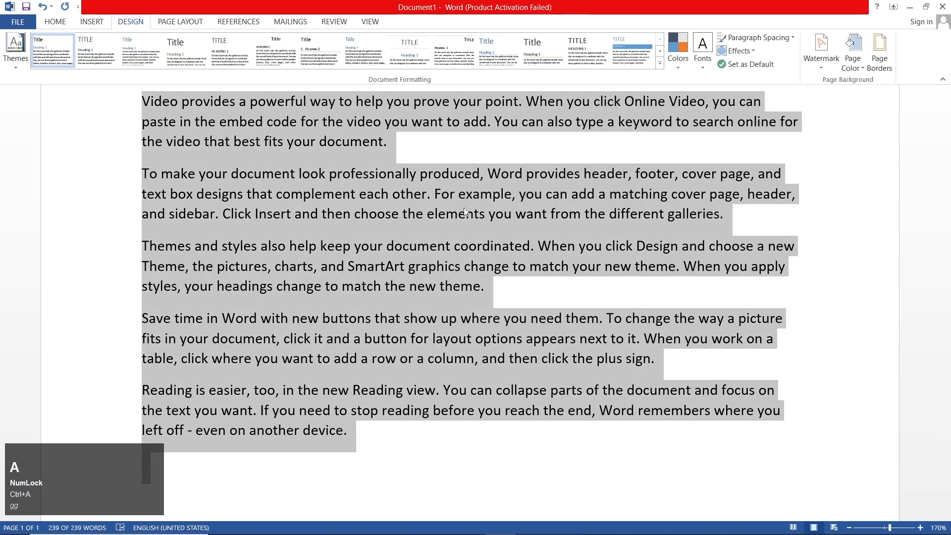
pyautogui.click(749, 38)
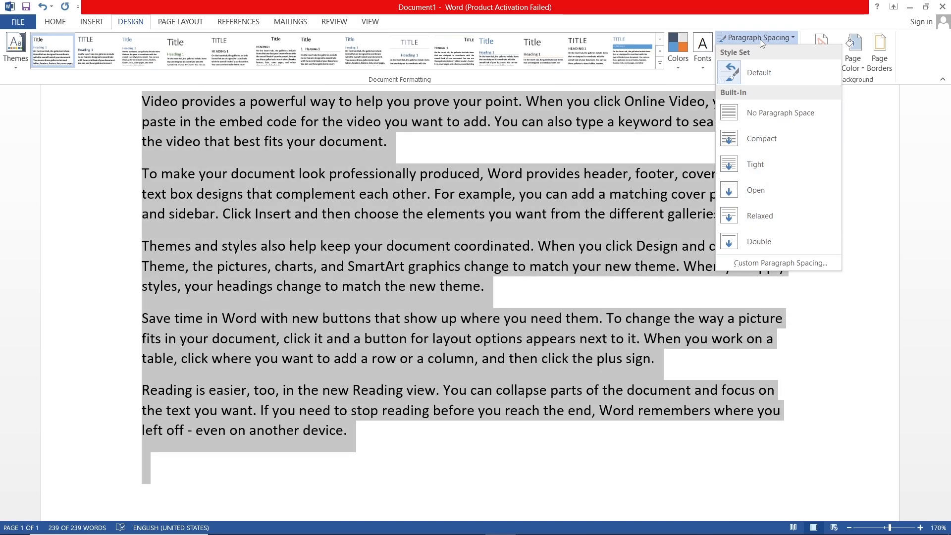
pyautogui.click(760, 40)
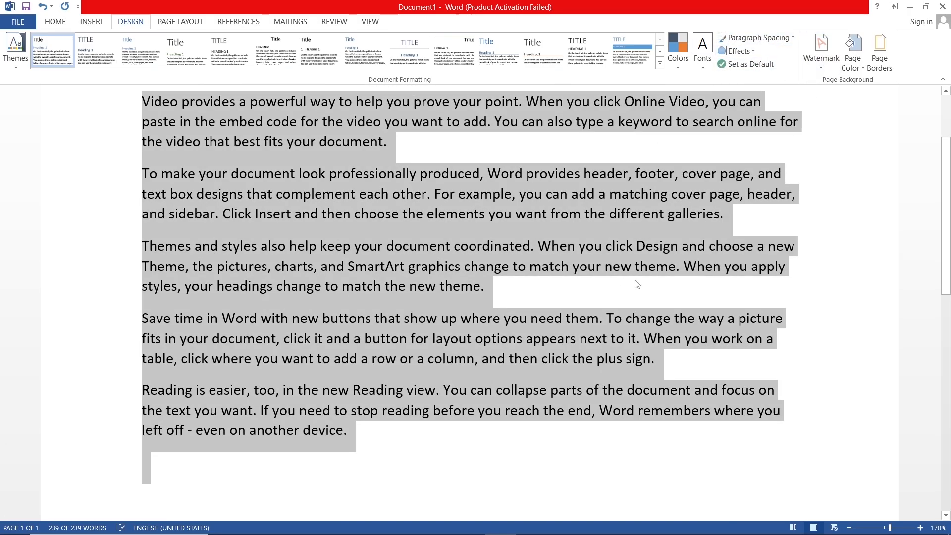
# Delete all the sample text from the document
pyautogui.scroll(3, 554, 302)
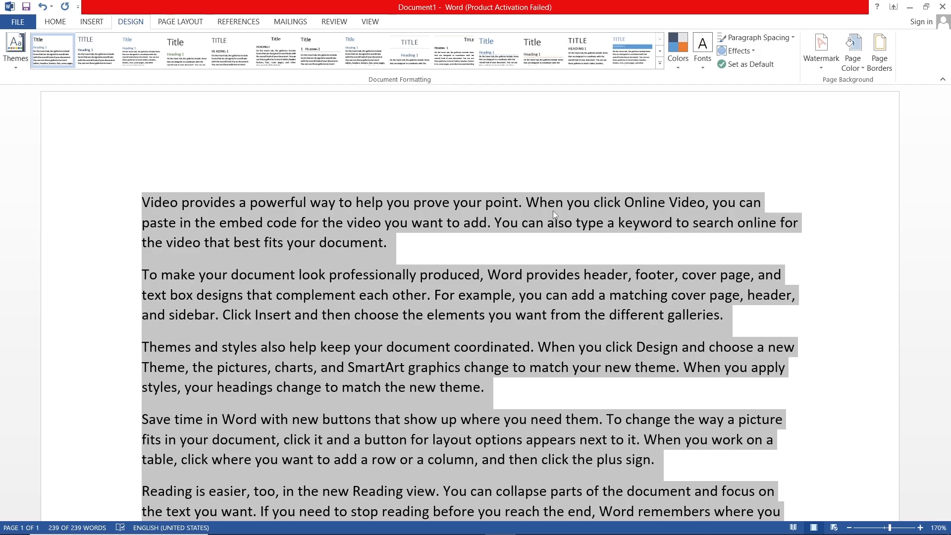
pyautogui.press('Delete')
pyautogui.scroll(-5, 533, 225)
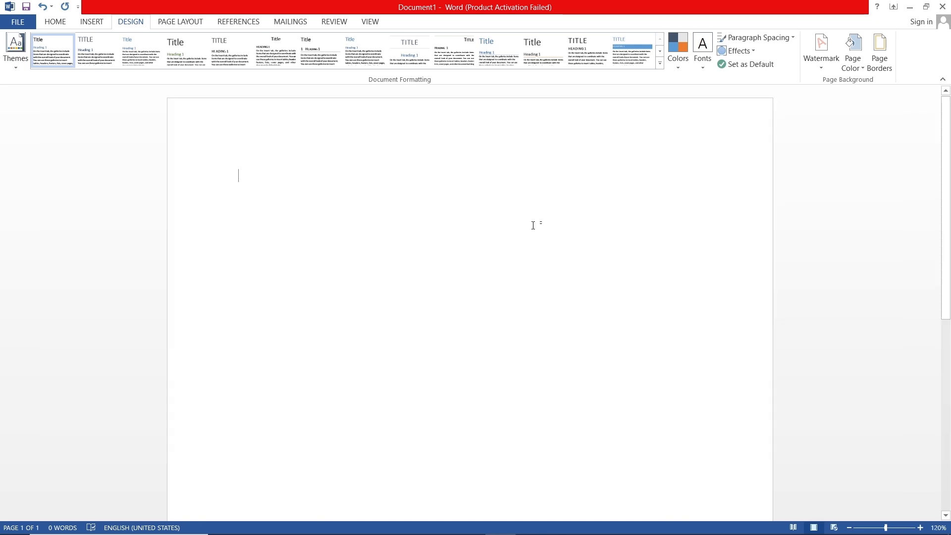
# Add the built-in DO NOT COPY 2 watermark to the document
pyautogui.click(824, 64)
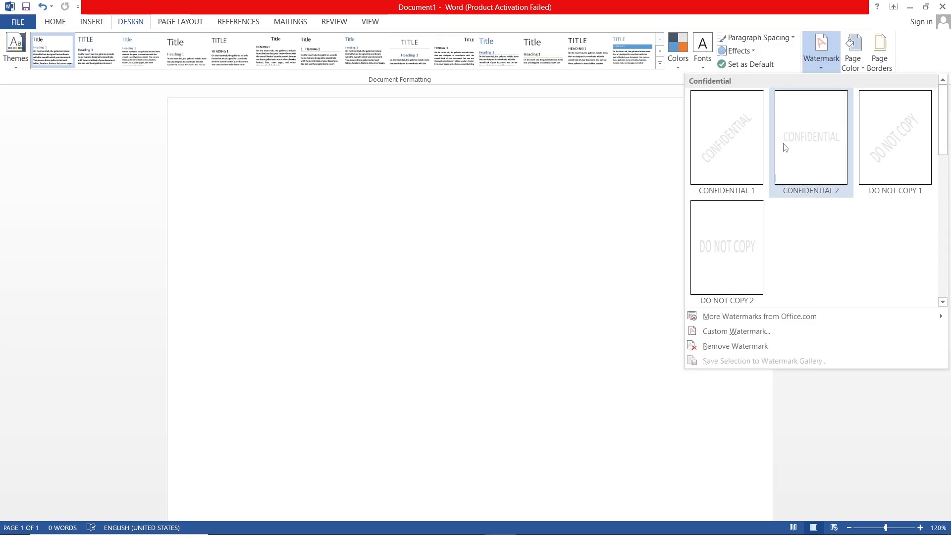
pyautogui.click(727, 250)
pyautogui.scroll(-5, 529, 287)
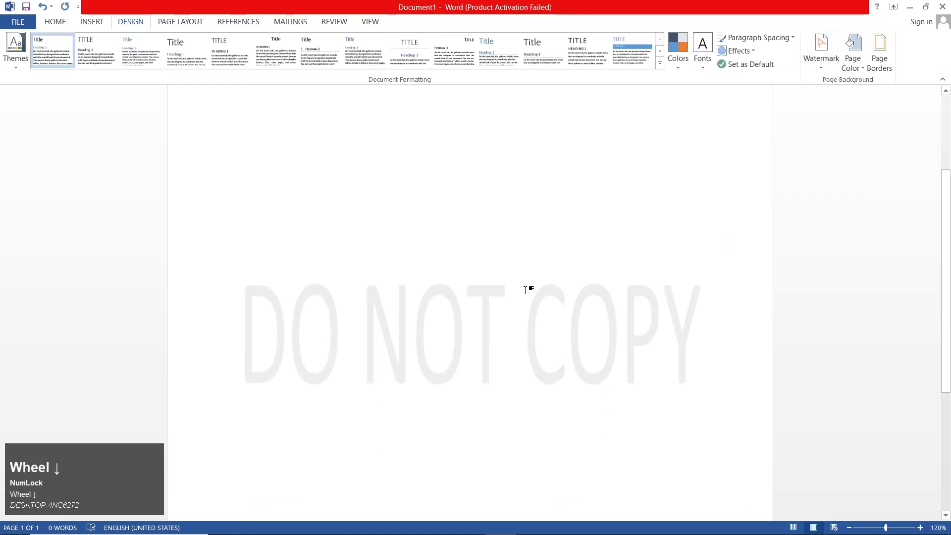
pyautogui.keyDown('ctrl'); pyautogui.scroll(-6, 528, 289); pyautogui.keyUp('ctrl')
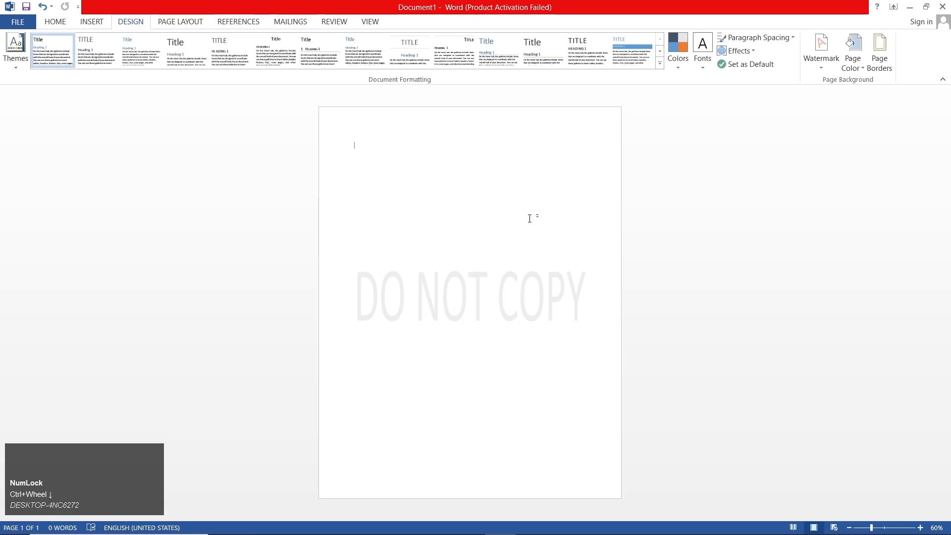
# Add blank paragraphs until the document runs to four pages, and check the watermark from the last page back to the first
pyautogui.press('Return')
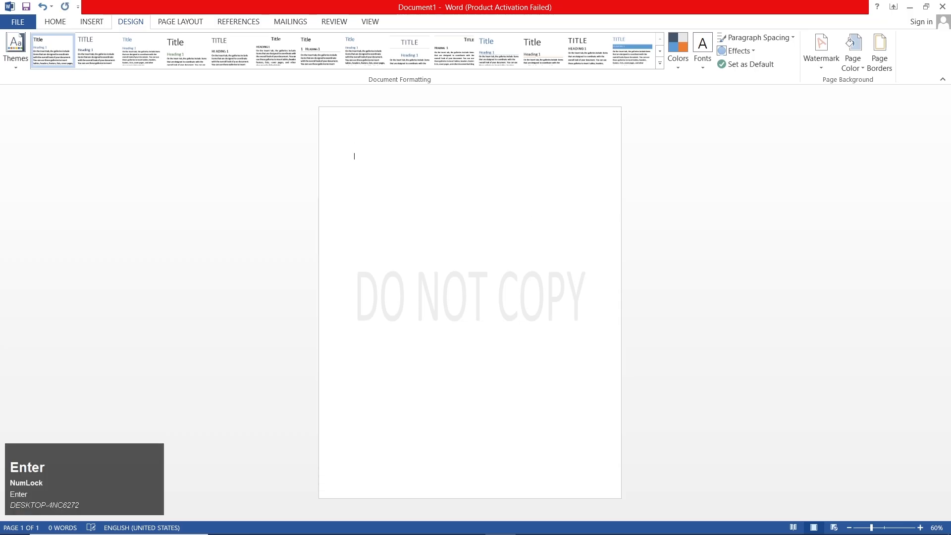
pyautogui.press('Return')
pyautogui.press('Return')
pyautogui.press('Return')
pyautogui.press('Return')
pyautogui.press('Return')
pyautogui.press('Return')
pyautogui.press('Return')
pyautogui.press('Return')
pyautogui.press('Return')
pyautogui.press('Return')
pyautogui.press('Return')
pyautogui.press('Return')
pyautogui.press('Return')
pyautogui.press('Return')
pyautogui.press('Return')
pyautogui.press('Return')
pyautogui.press('Return')
pyautogui.press('Return')
pyautogui.press('Return')
pyautogui.press('Return')
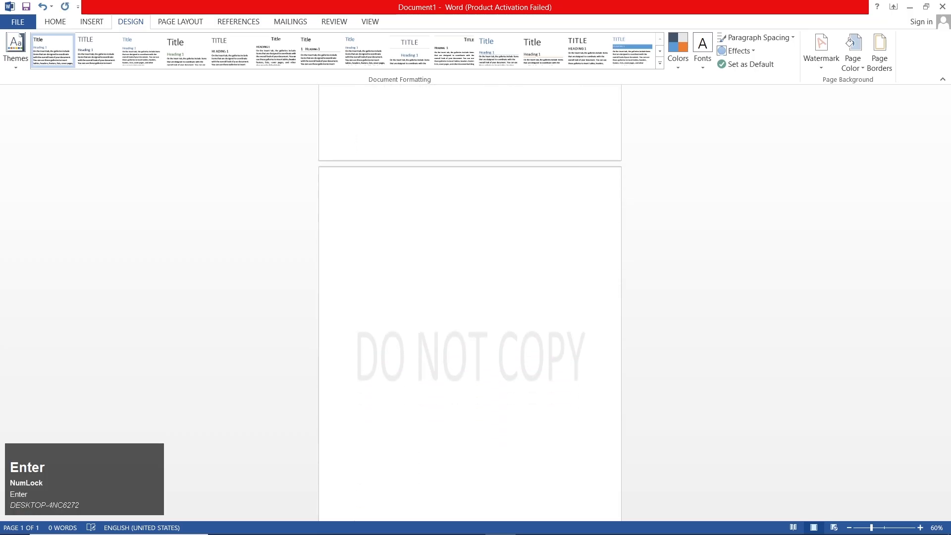
pyautogui.press('Return')
pyautogui.press('Return')
pyautogui.press('Return')
pyautogui.press('Return')
pyautogui.press('Return')
pyautogui.press('Return')
pyautogui.press('Return')
pyautogui.press('Return')
pyautogui.press('Return')
pyautogui.press('Return')
pyautogui.press('Return')
pyautogui.press('Return')
pyautogui.press('Return')
pyautogui.press('Return')
pyautogui.press('Return')
pyautogui.press('Return')
pyautogui.press('Return')
pyautogui.press('Return')
pyautogui.press('Return')
pyautogui.press('Return')
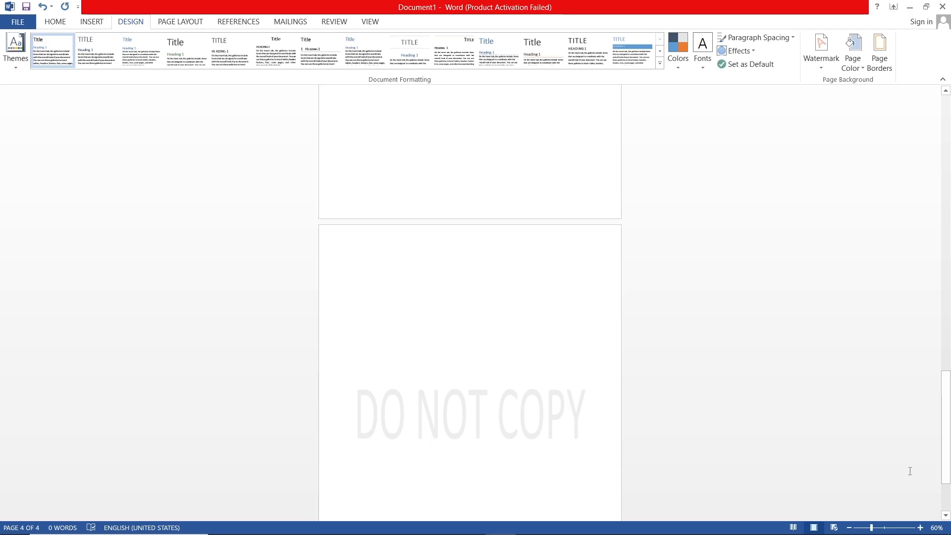
pyautogui.moveTo(944, 412); pyautogui.dragTo(944, 136)
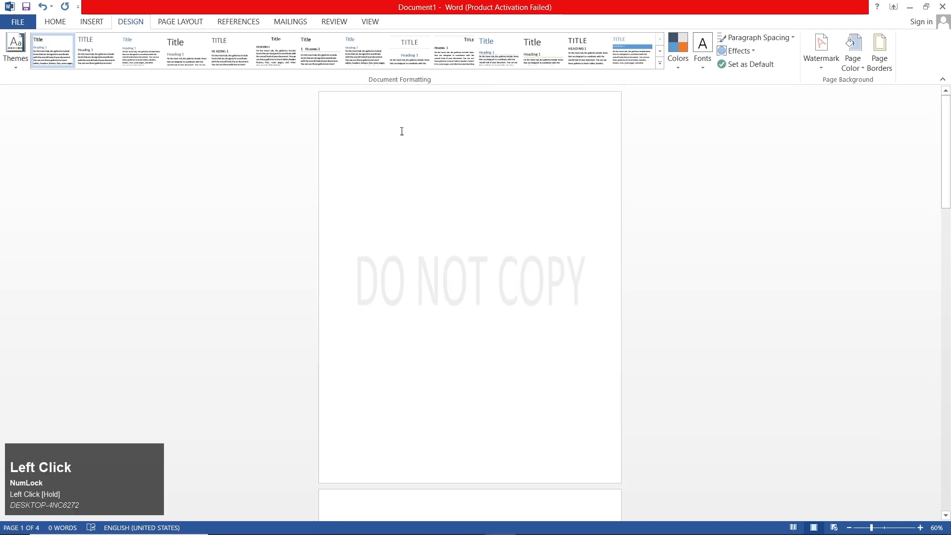
pyautogui.scroll(5, 403, 131)
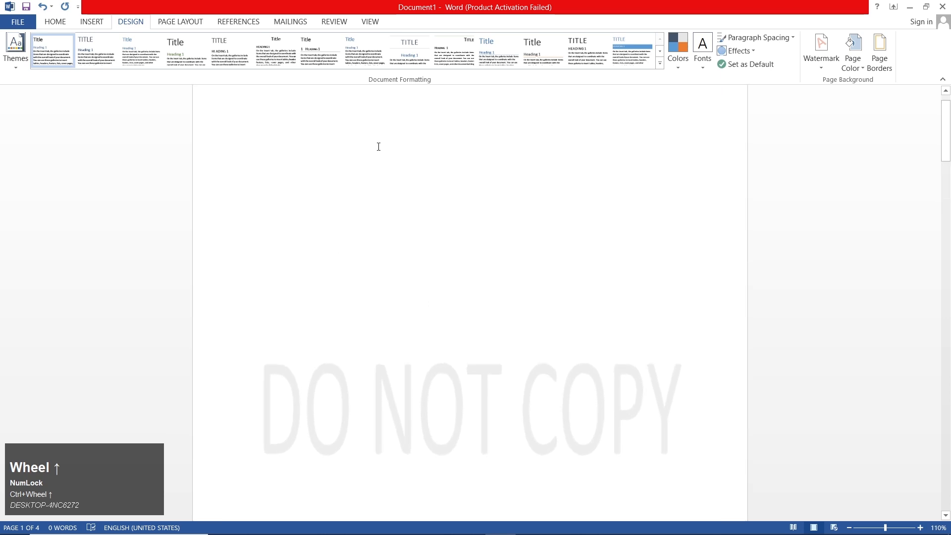
pyautogui.scroll(1, 379, 148)
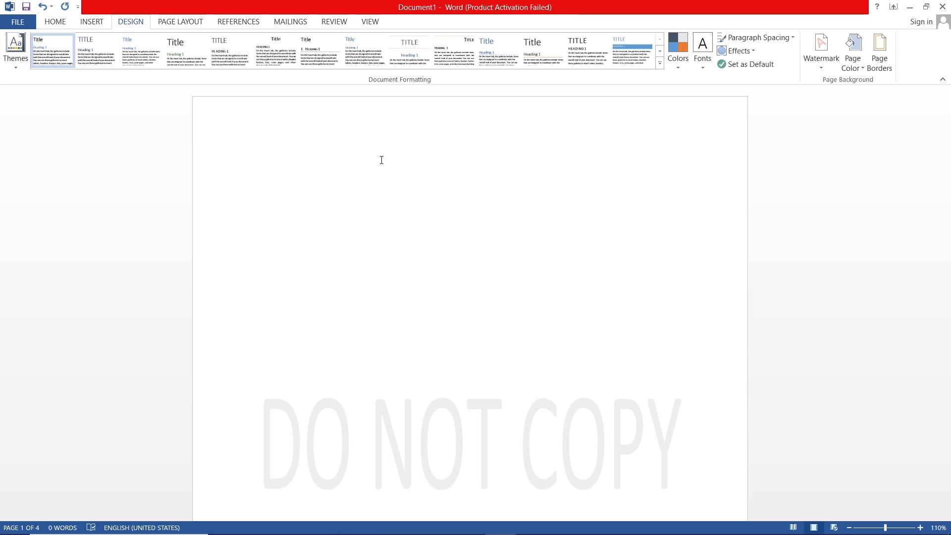
# Check the DO NOT COPY watermark across the pages and remove it from the document
pyautogui.scroll(-5, 366, 276)
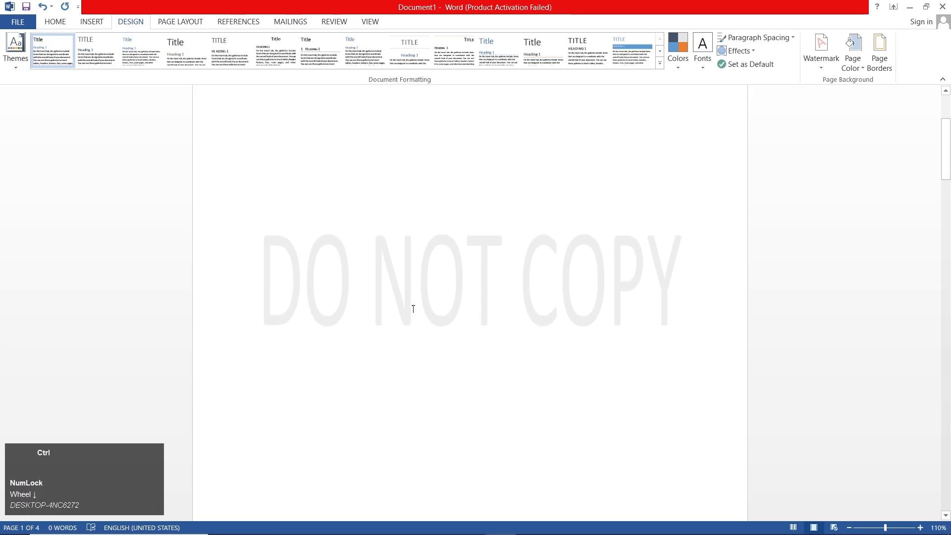
pyautogui.keyDown('ctrl'); pyautogui.scroll(-7, 424, 317); pyautogui.keyUp('ctrl')
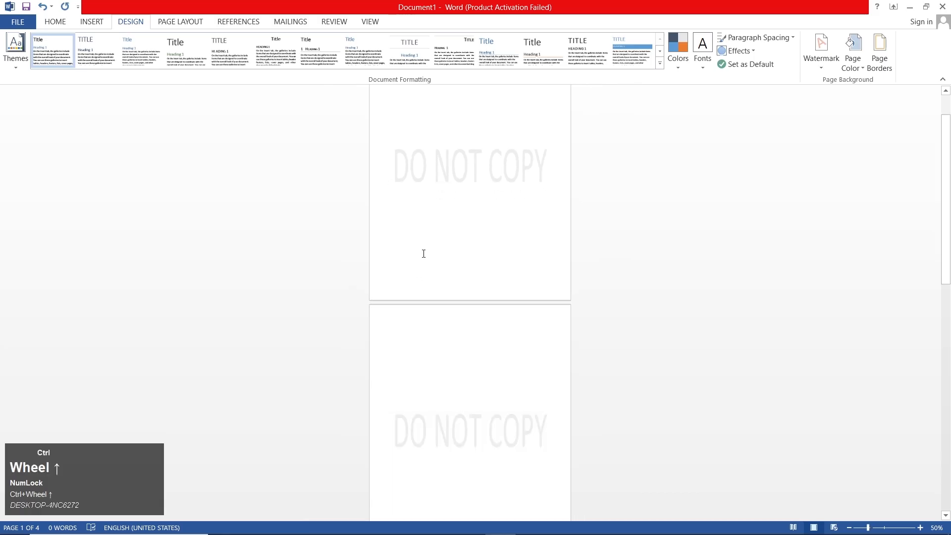
pyautogui.keyDown('ctrl'); pyautogui.scroll(8, 424, 254); pyautogui.keyUp('ctrl')
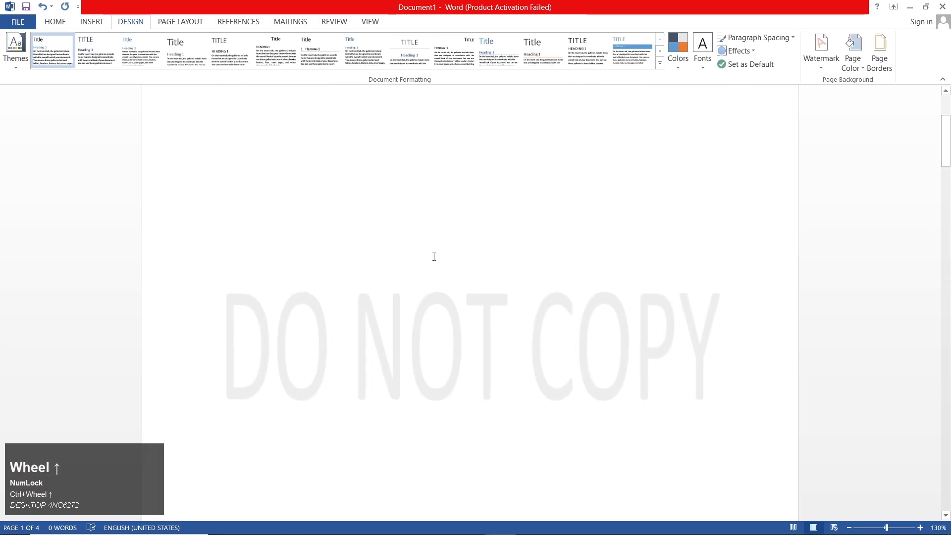
pyautogui.click(821, 59)
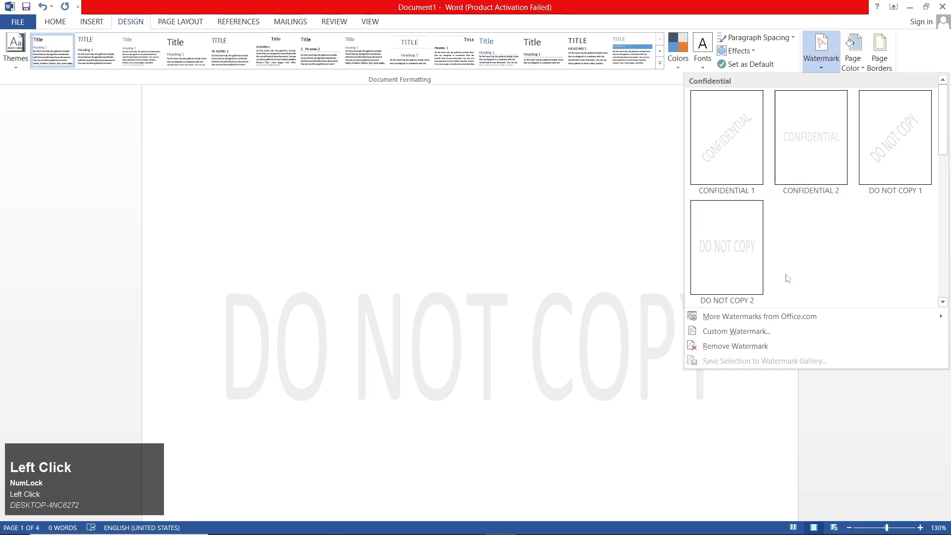
pyautogui.click(724, 349)
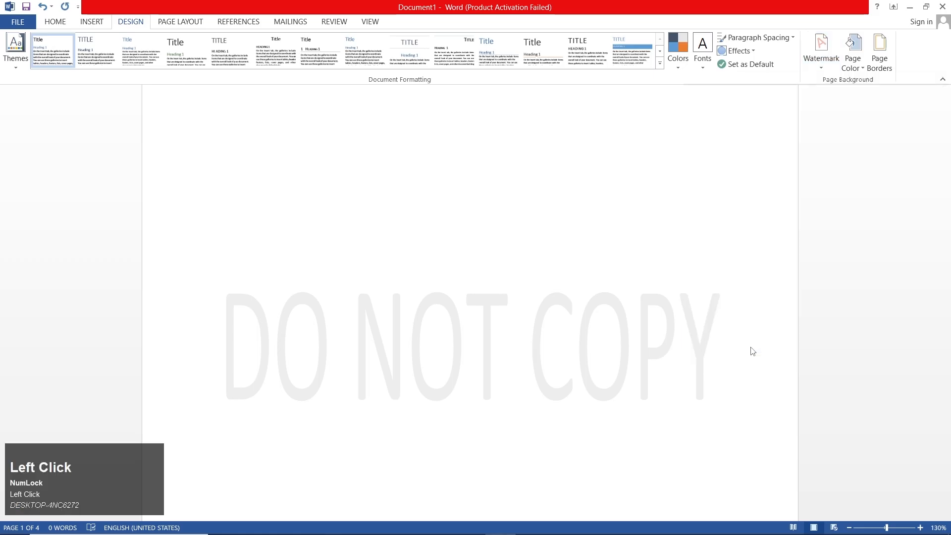
# Start a custom text watermark and set its text to "story"
pyautogui.click(811, 68)
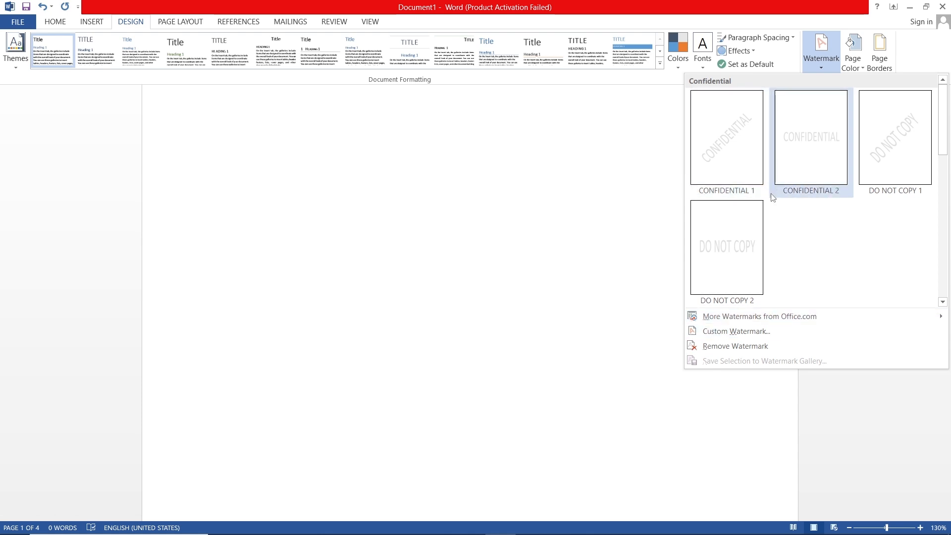
pyautogui.click(747, 331)
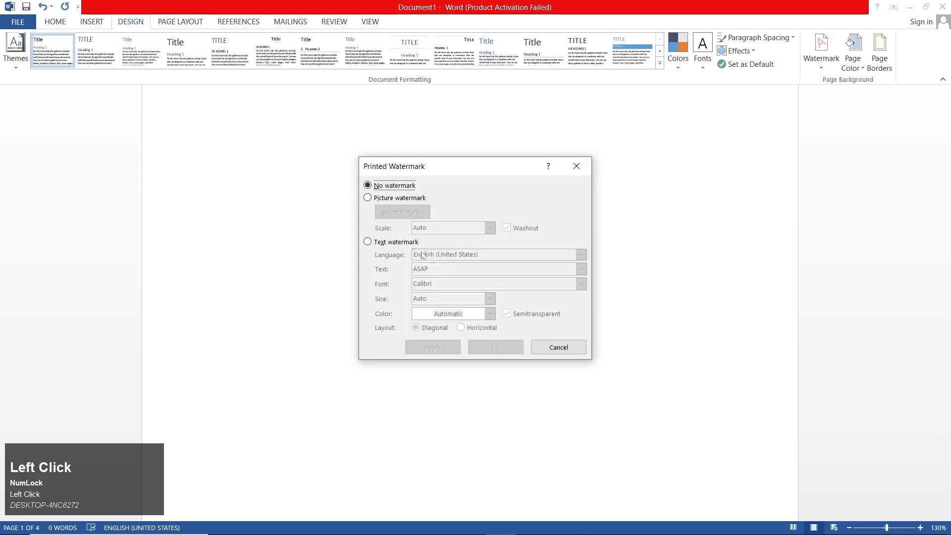
pyautogui.click(368, 242)
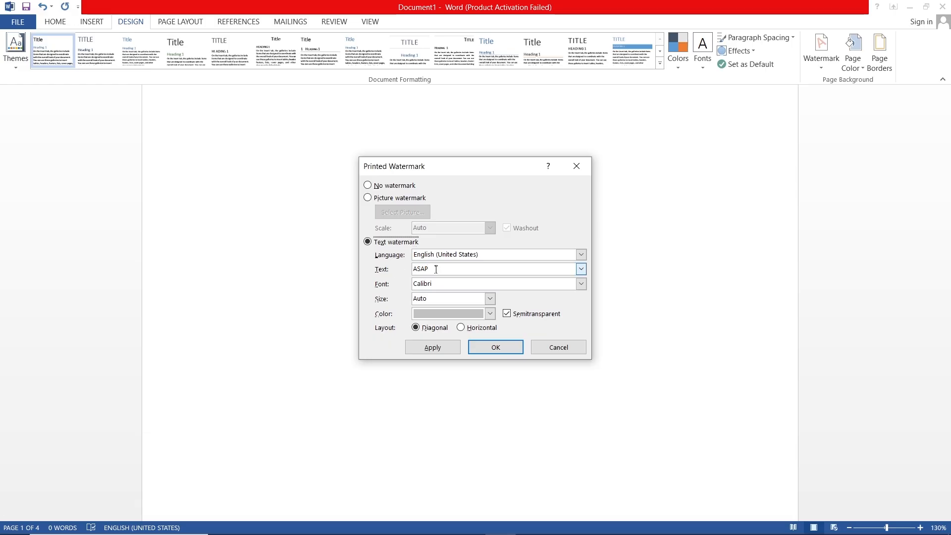
pyautogui.moveTo(436, 270); pyautogui.dragTo(404, 272)
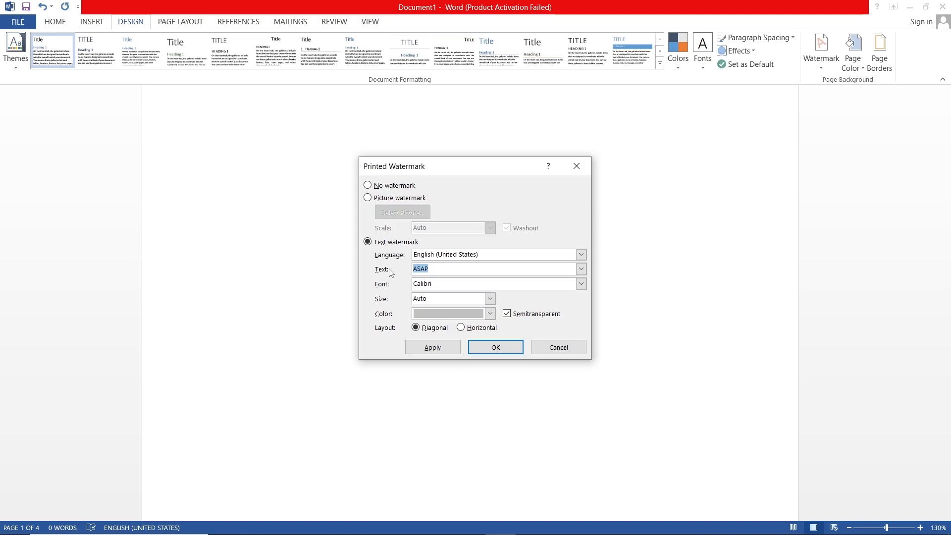
pyautogui.write('so')
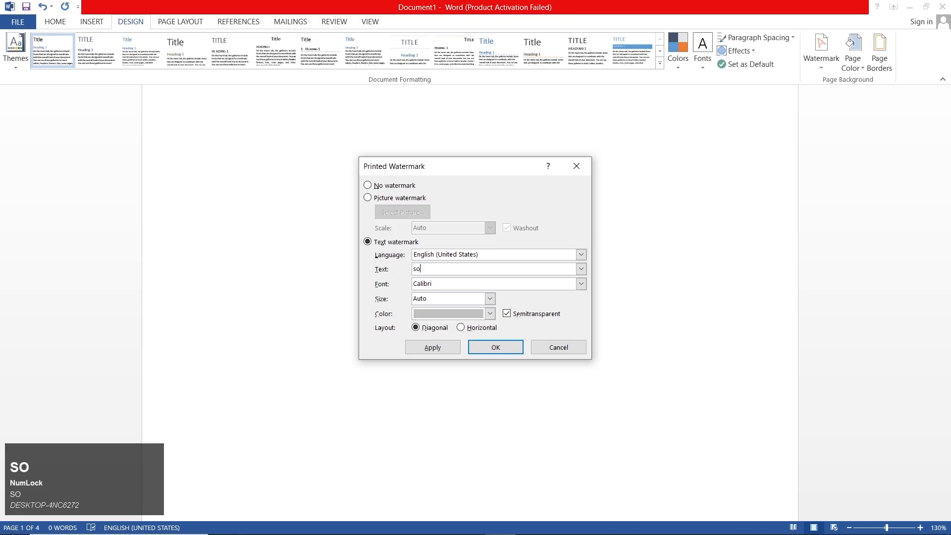
pyautogui.press('BackSpace')
pyautogui.write('tory')
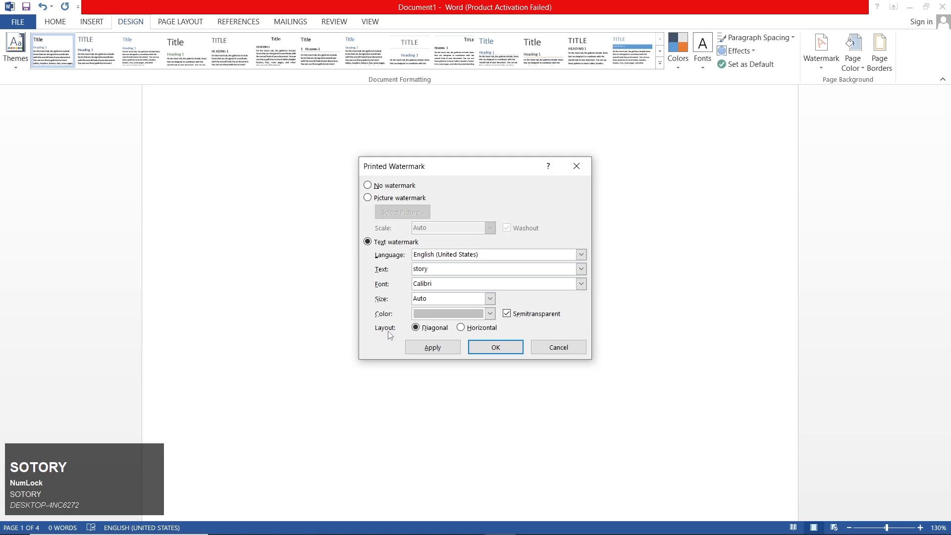
# Set the text watermark's color to a dark gray theme shade and its size to 120, and apply it to the document
pyautogui.click(436, 313)
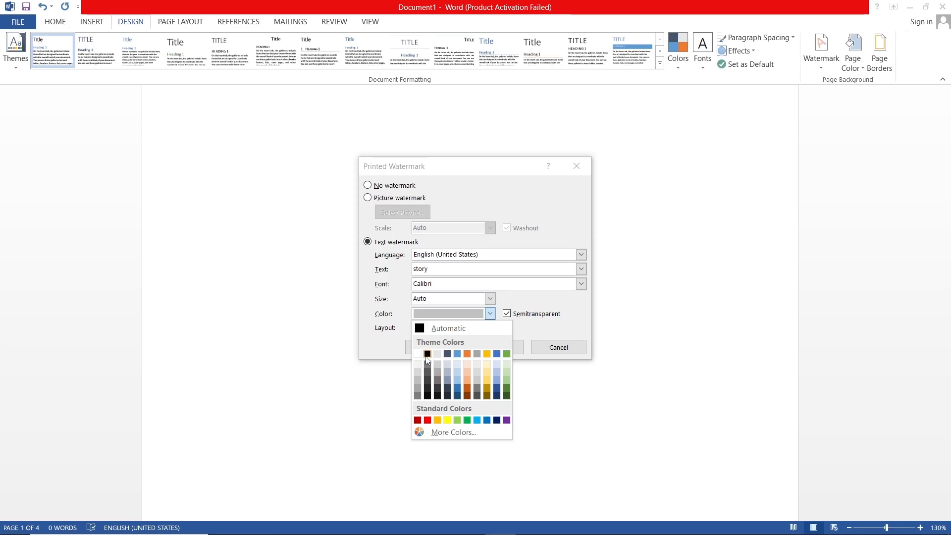
pyautogui.click(438, 380)
pyautogui.click(489, 299)
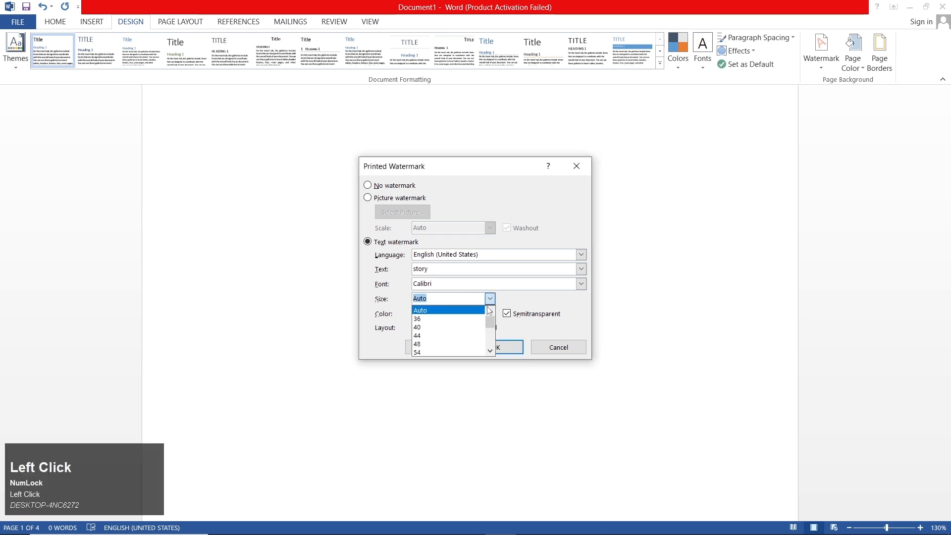
pyautogui.scroll(-3, 447, 335)
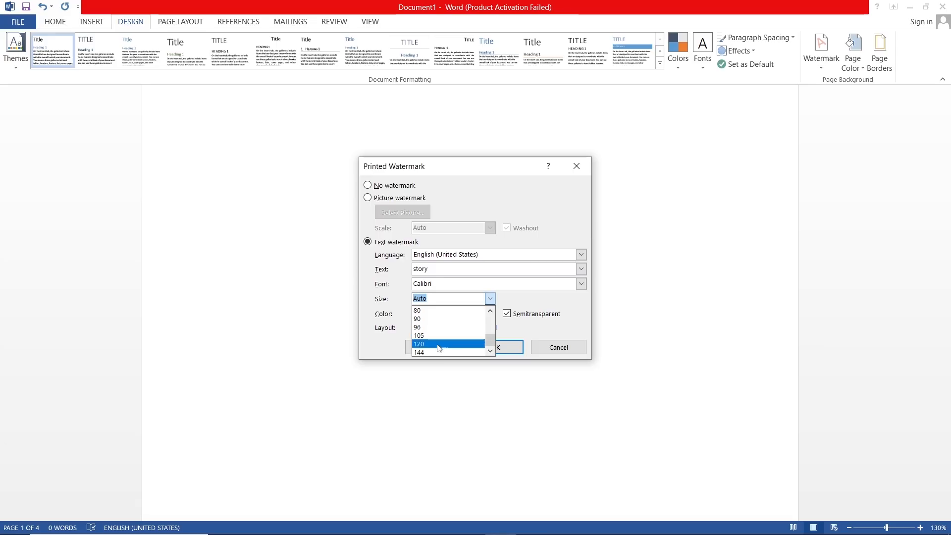
pyautogui.click(438, 344)
pyautogui.click(447, 351)
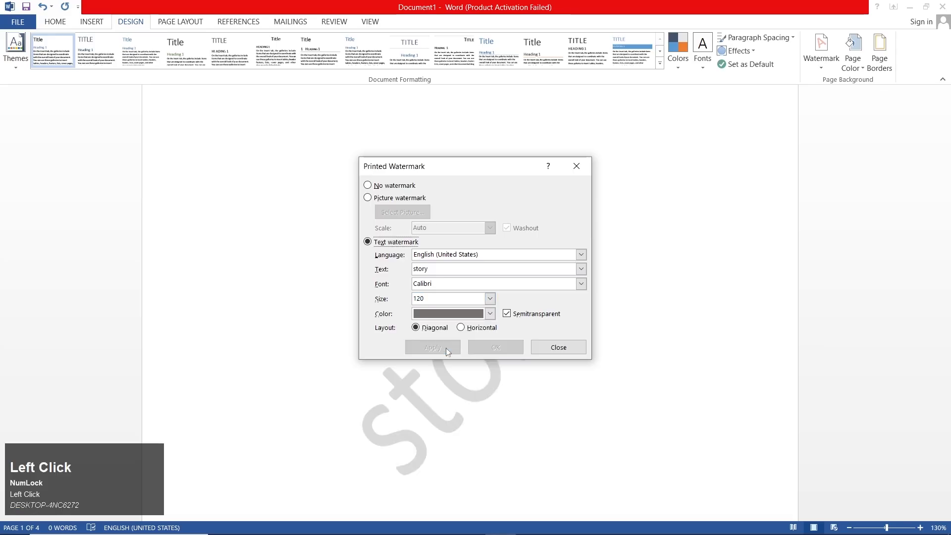
# Compare the story watermark's layouts by applying horizontal, diagonal and horizontal again, keeping the dialog clear of the text
pyautogui.moveTo(459, 173); pyautogui.dragTo(487, 117)
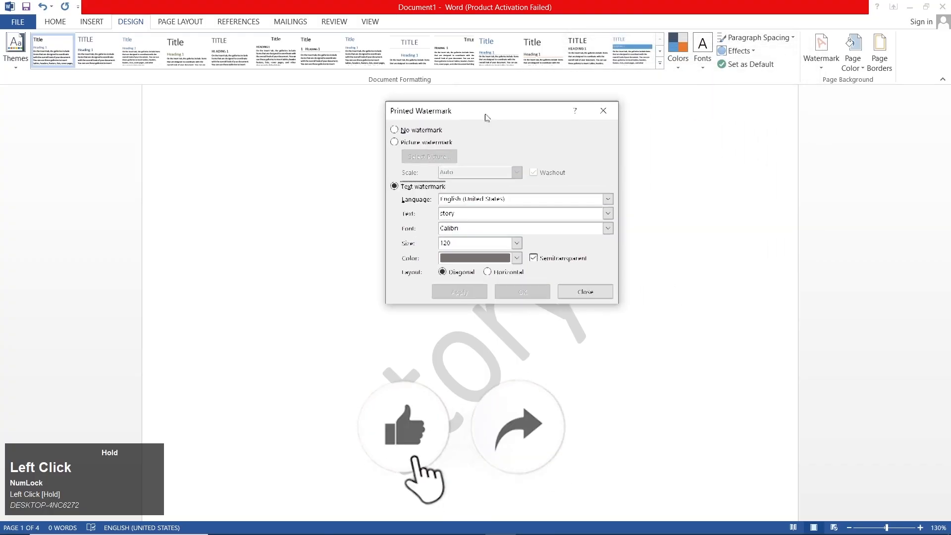
pyautogui.click(490, 273)
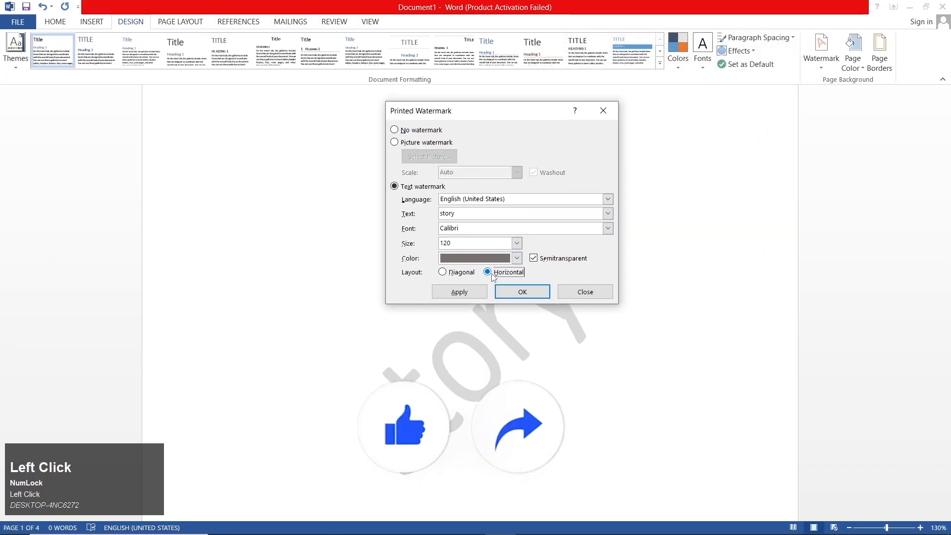
pyautogui.click(460, 292)
pyautogui.moveTo(507, 110); pyautogui.dragTo(560, 122)
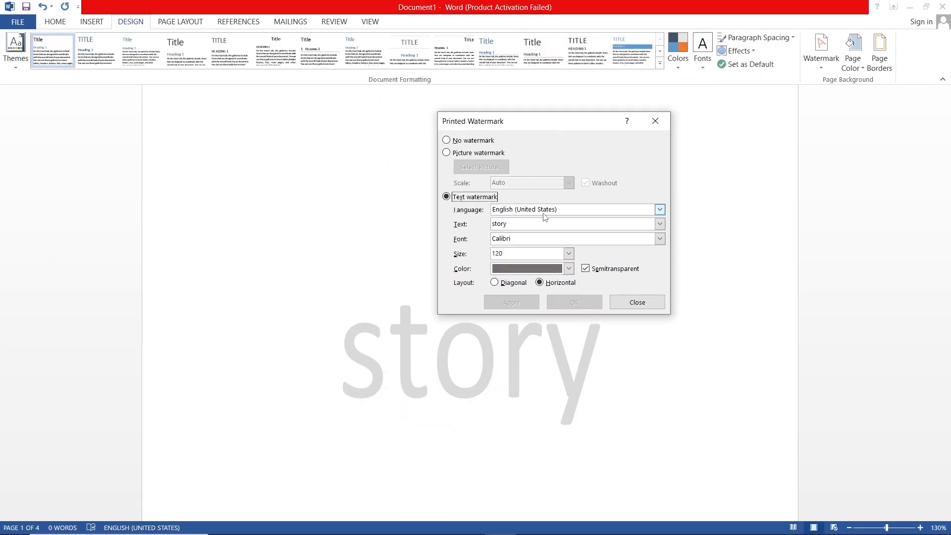
pyautogui.click(509, 282)
pyautogui.click(510, 301)
pyautogui.moveTo(552, 122); pyautogui.dragTo(601, 135)
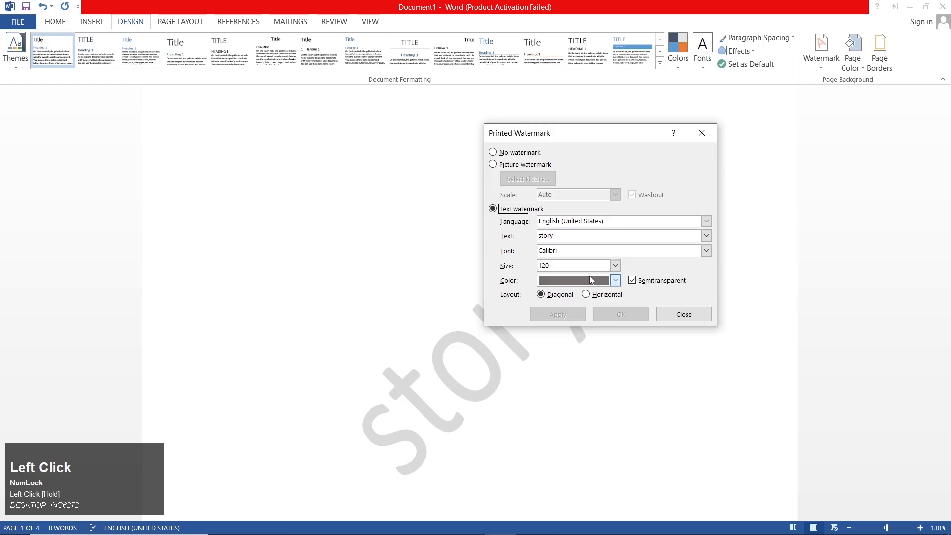
pyautogui.click(588, 295)
pyautogui.click(558, 314)
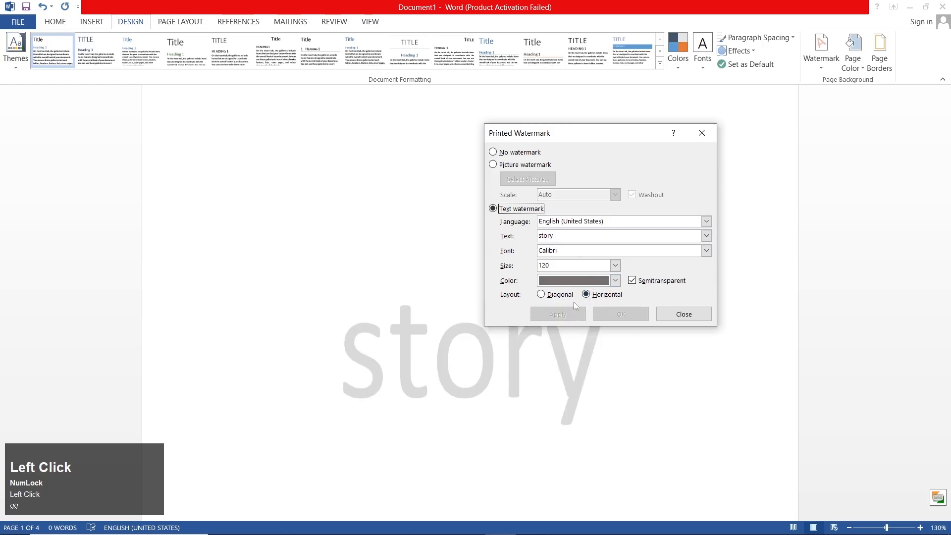
# Set the story watermark's color to standard red and apply it
pyautogui.moveTo(598, 135)
pyautogui.mouseDown()
pyautogui.moveTo(714, 9)
pyautogui.moveTo(674, 60)
pyautogui.moveTo(587, 134)
pyautogui.mouseUp()
pyautogui.click(607, 256)
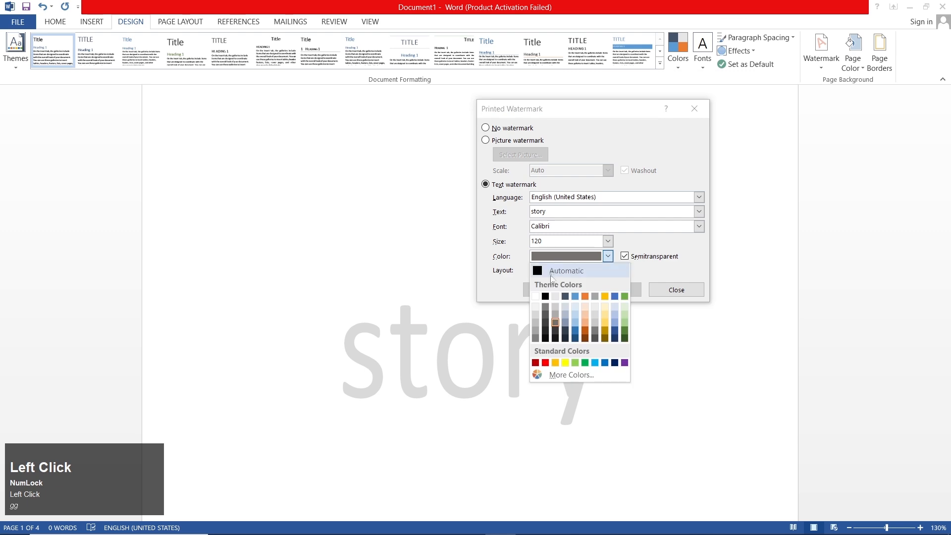
pyautogui.click(546, 363)
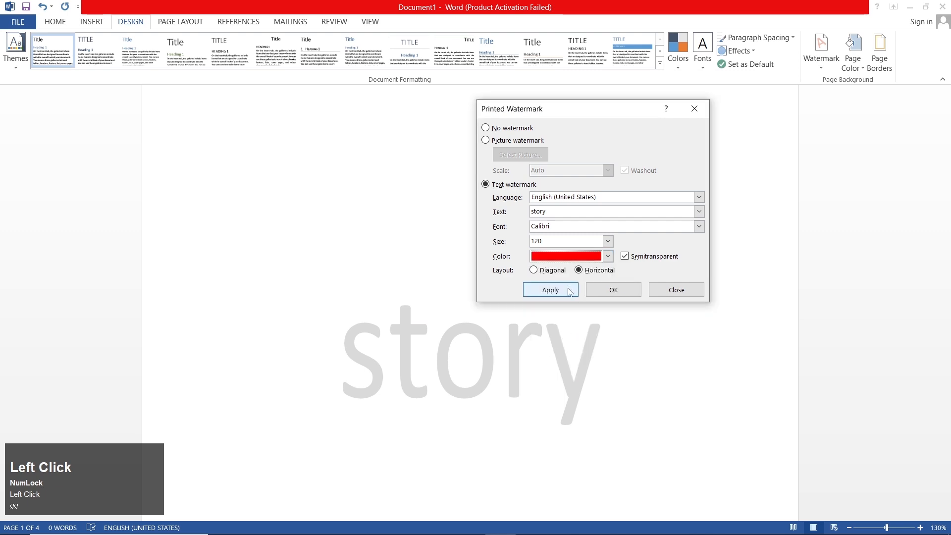
pyautogui.click(550, 290)
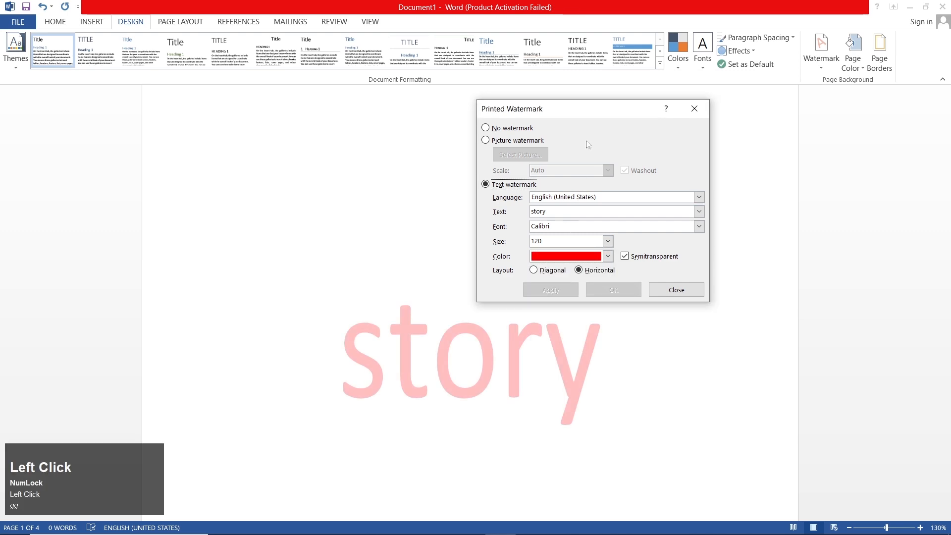
# Apply the dark gray theme shade to the story watermark again and set its layout to diagonal
pyautogui.moveTo(595, 114); pyautogui.dragTo(663, 54)
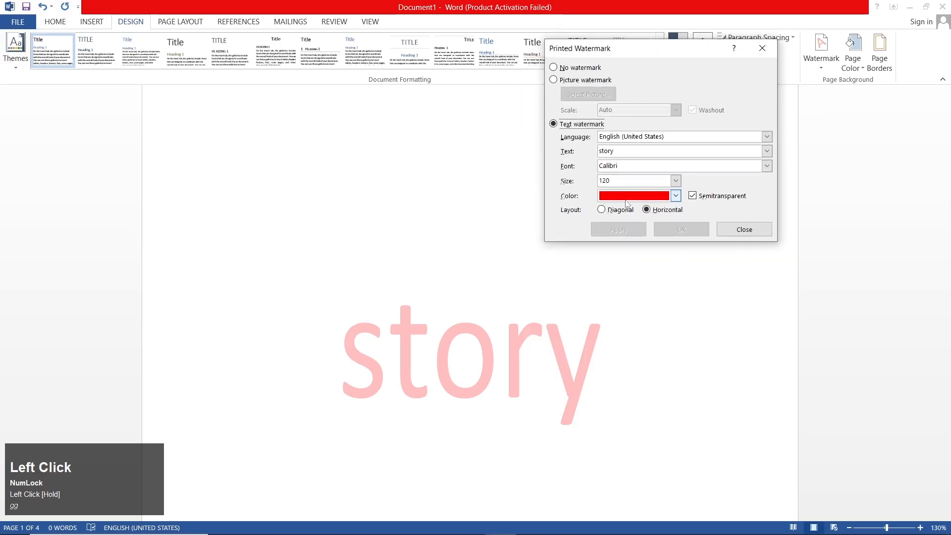
pyautogui.click(676, 195)
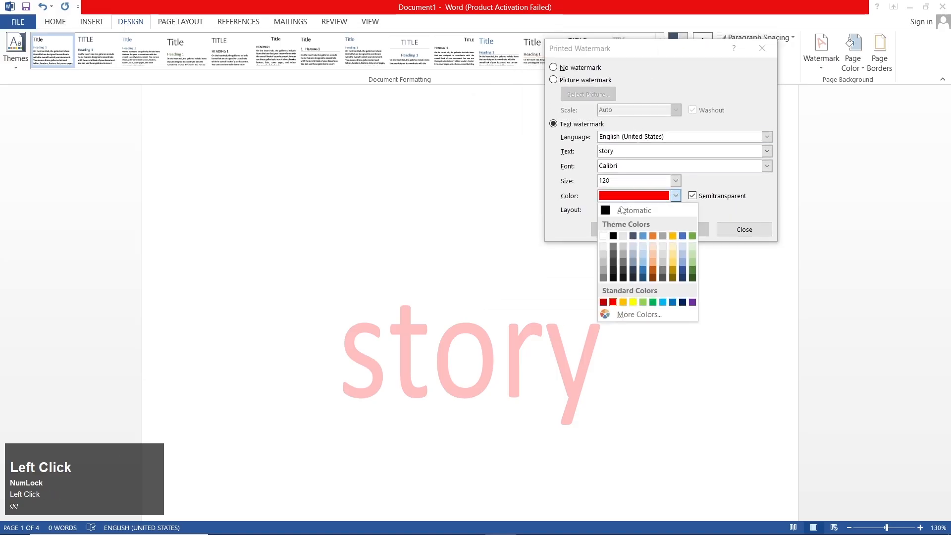
pyautogui.click(621, 261)
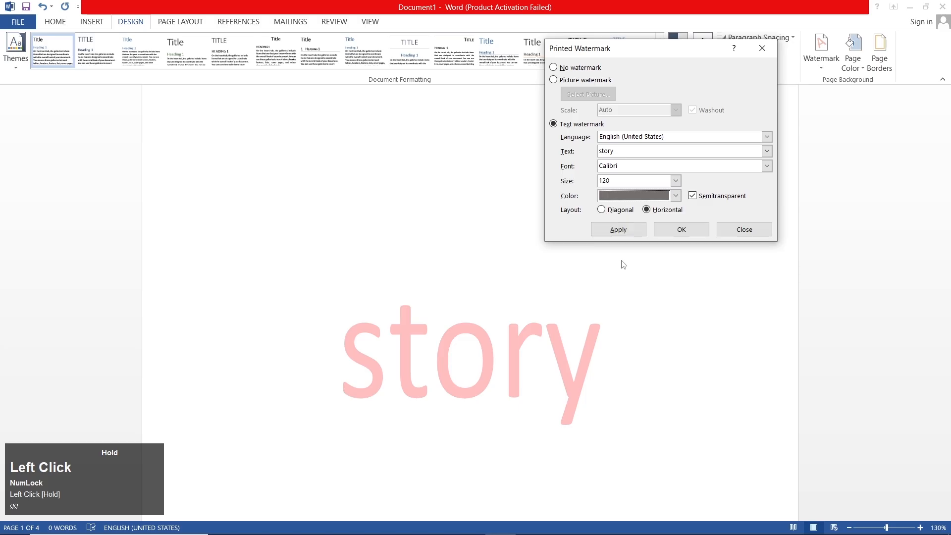
pyautogui.click(619, 230)
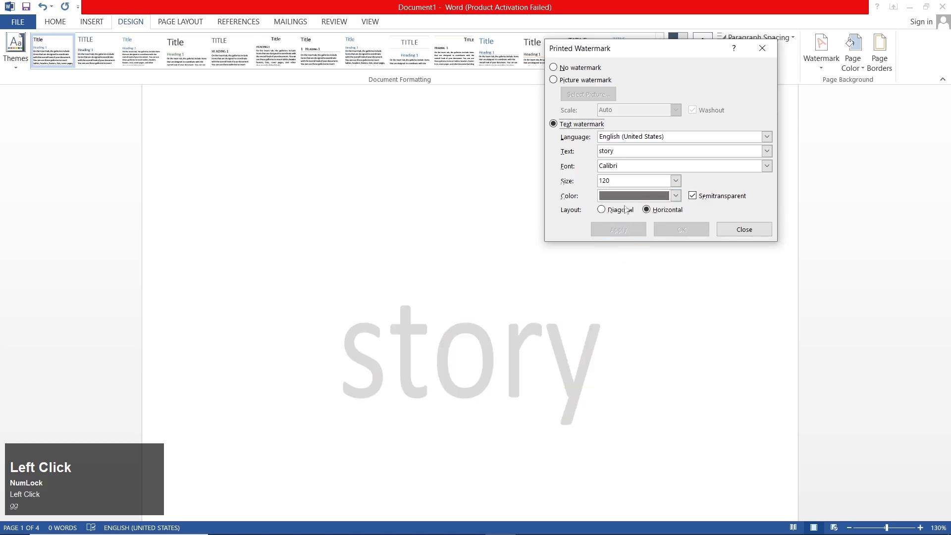
pyautogui.click(602, 210)
pyautogui.click(620, 231)
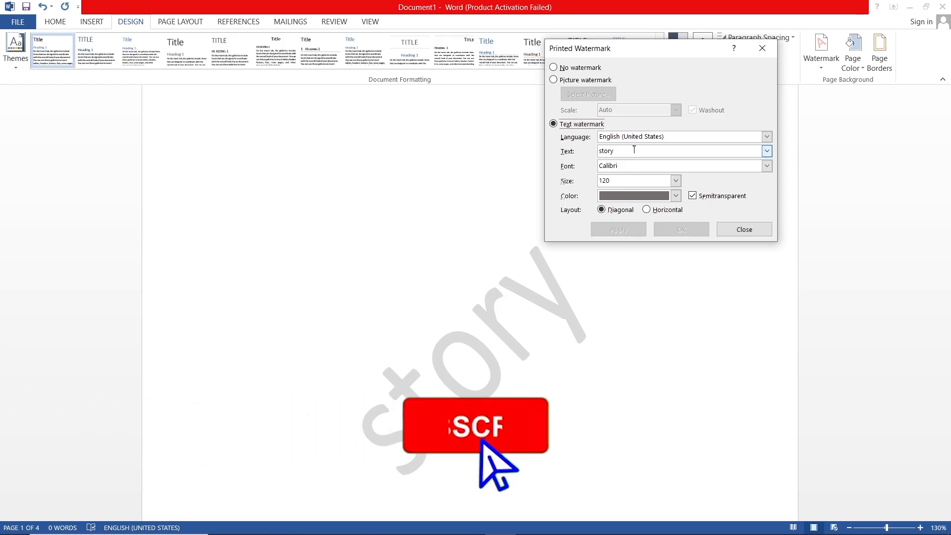
# Set the story watermark's font to Chaparral Pro Light and apply it
pyautogui.click(766, 166)
pyautogui.scroll(-3, 711, 197)
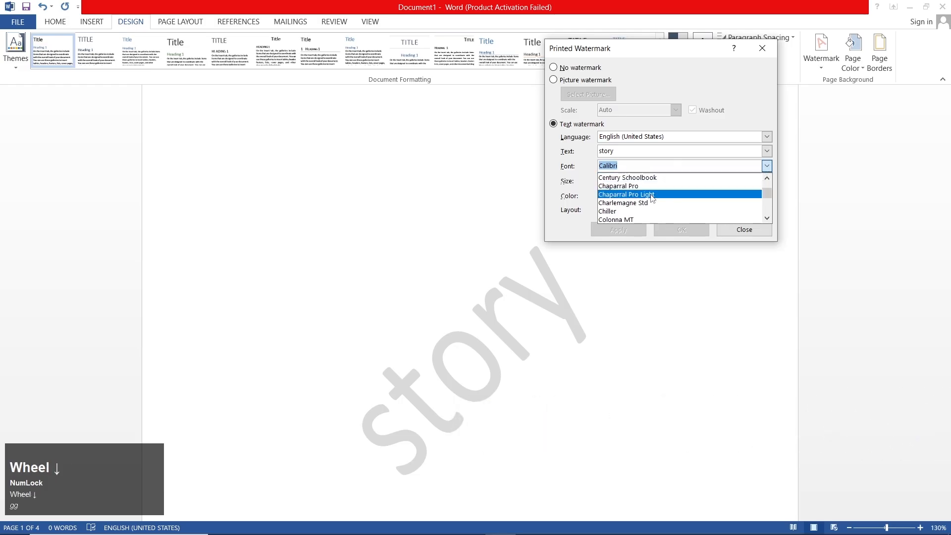
pyautogui.click(711, 194)
pyautogui.click(610, 233)
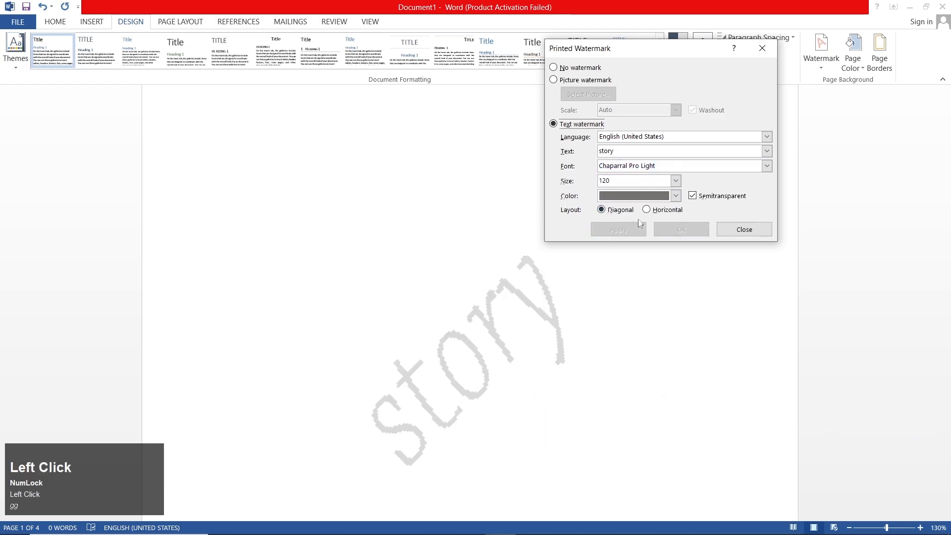
# Set the story watermark's font to Ebrima and apply it
pyautogui.click(767, 165)
pyautogui.scroll(-3, 658, 198)
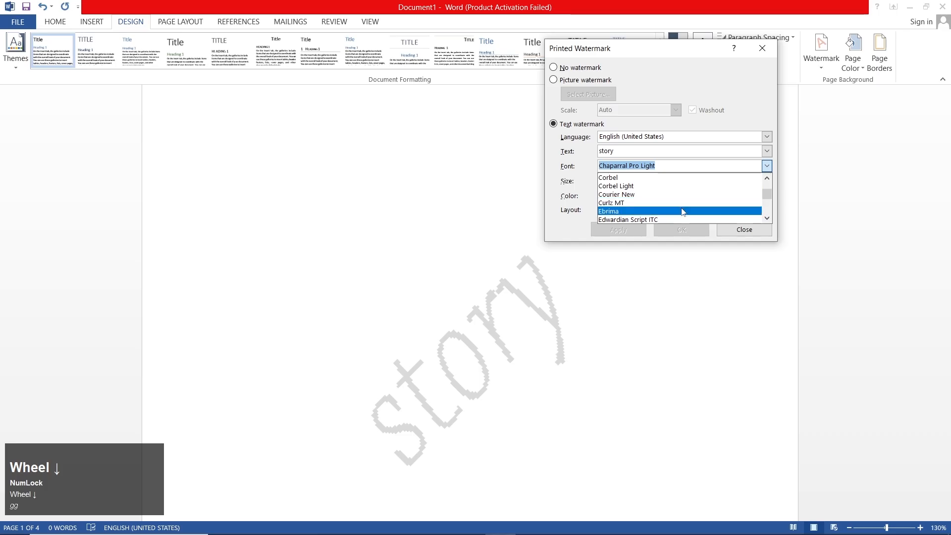
pyautogui.click(659, 211)
pyautogui.click(629, 233)
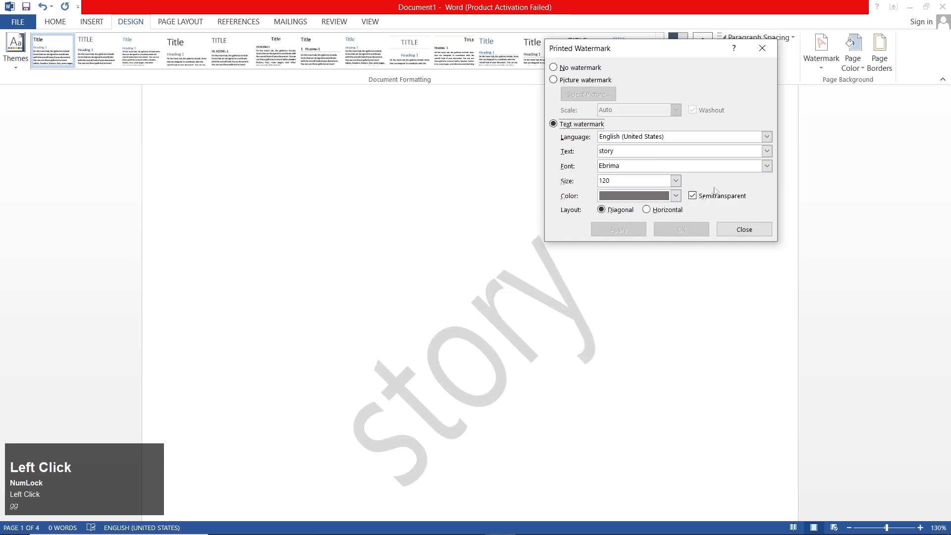
# Set the story watermark's font to Garamond and apply it
pyautogui.click(767, 165)
pyautogui.scroll(-5, 674, 208)
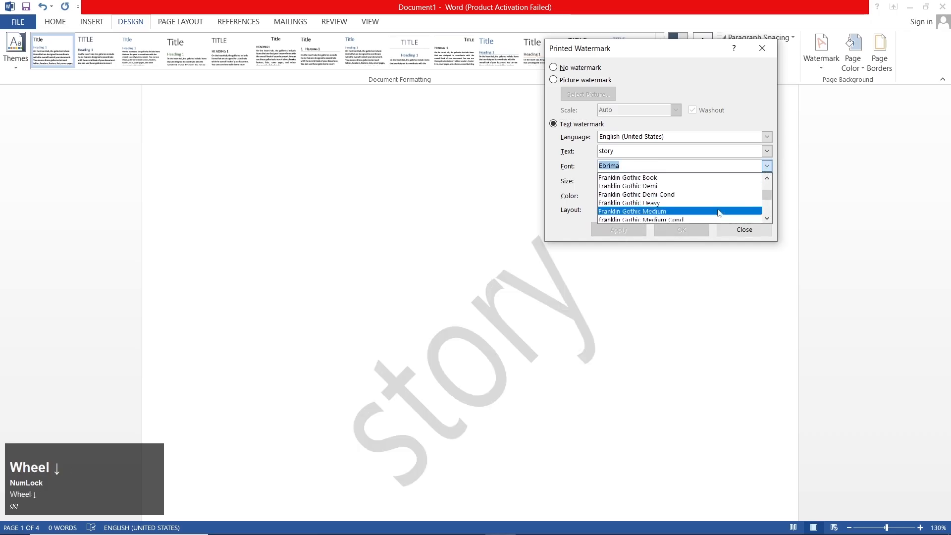
pyautogui.click(671, 211)
pyautogui.click(620, 229)
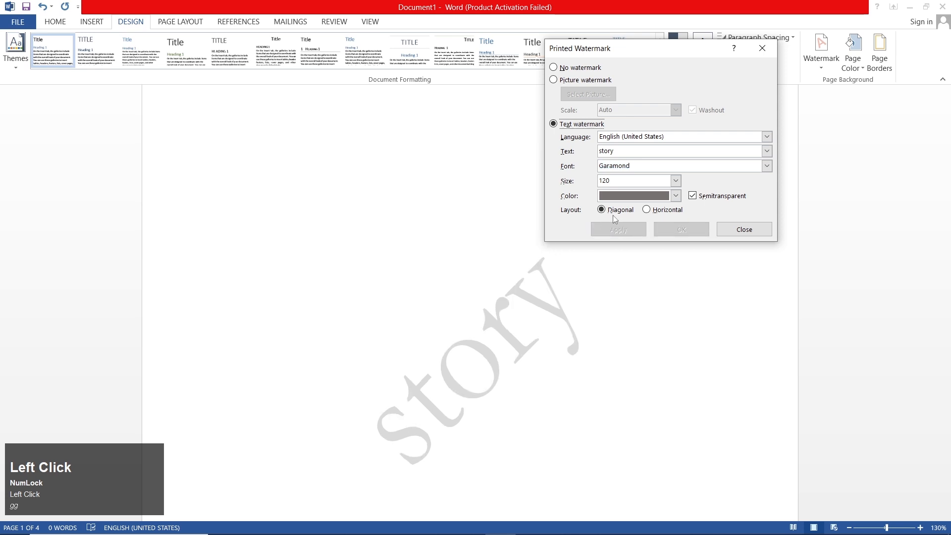
# Set the story watermark's font to Adobe Ming Std L and apply it
pyautogui.click(767, 166)
pyautogui.scroll(10, 671, 206)
pyautogui.scroll(10, 671, 203)
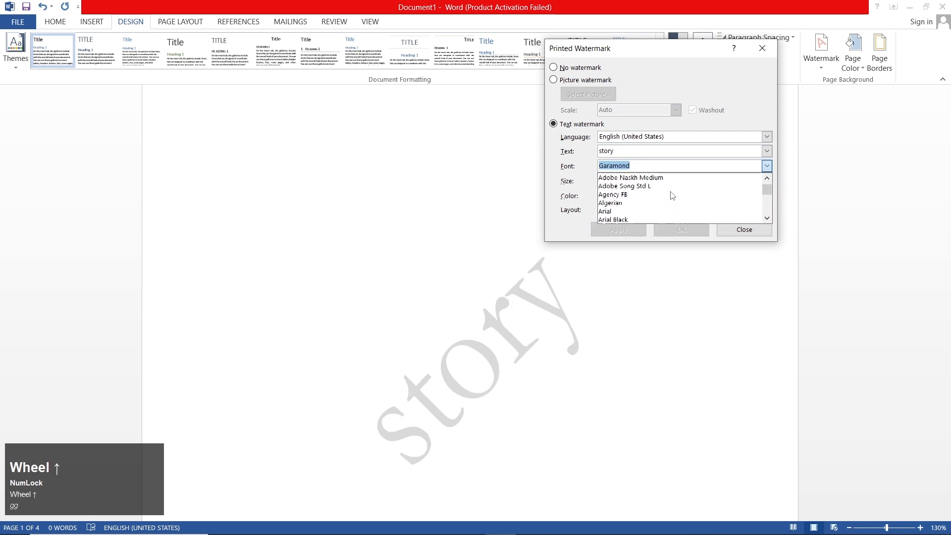
pyautogui.click(644, 177)
pyautogui.click(639, 230)
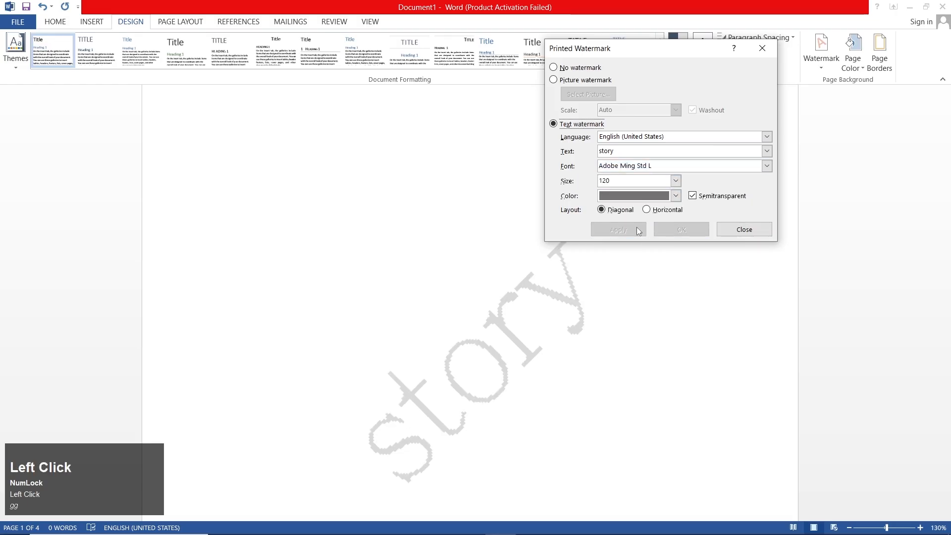
# Set the story watermark's font to Bahnschrift SemiBold Condensed and apply it
pyautogui.click(766, 166)
pyautogui.scroll(5, 671, 200)
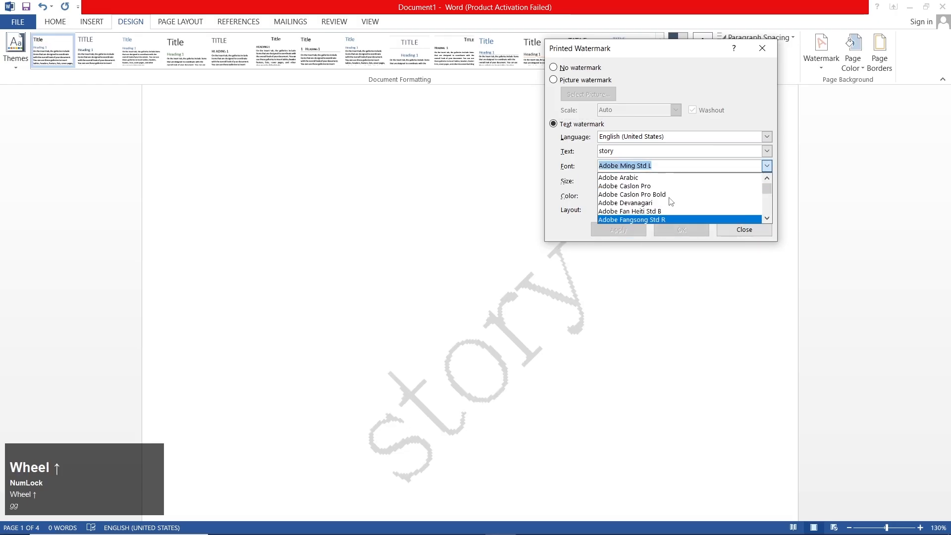
pyautogui.click(678, 177)
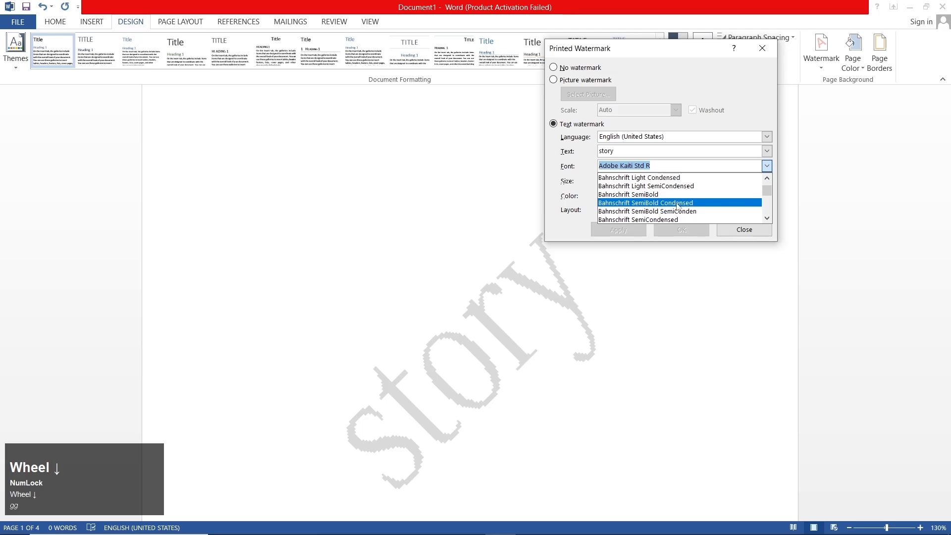
pyautogui.click(669, 203)
pyautogui.click(613, 229)
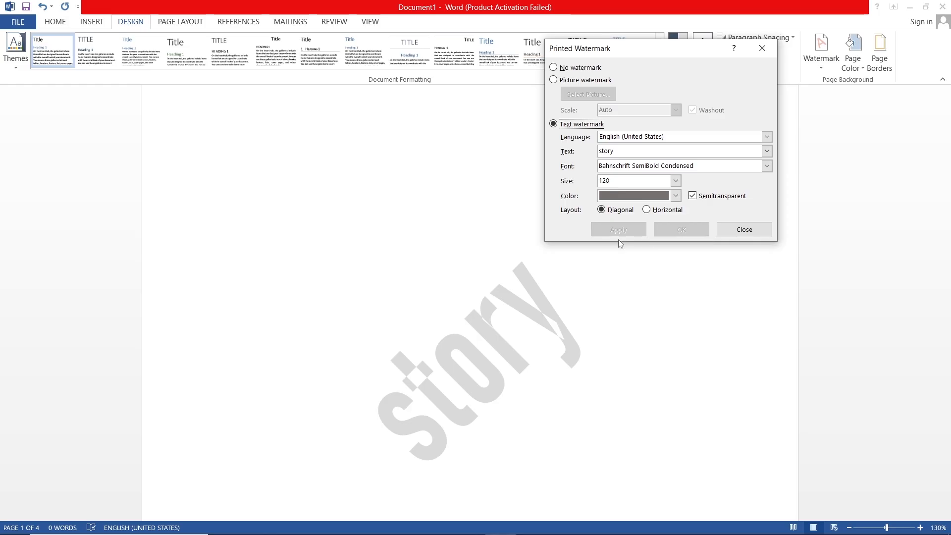
# Switch to a picture watermark and search Bing Image Search for flowers
pyautogui.click(580, 80)
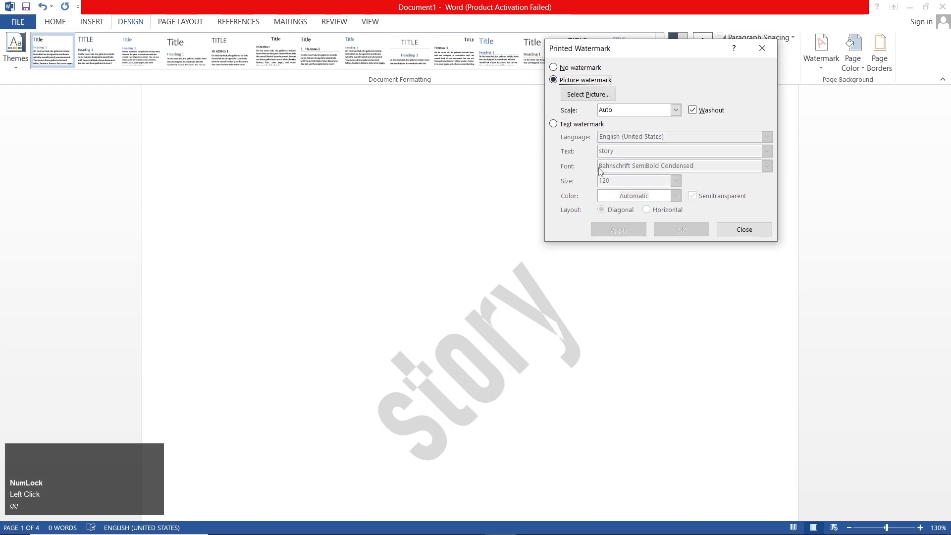
pyautogui.click(588, 95)
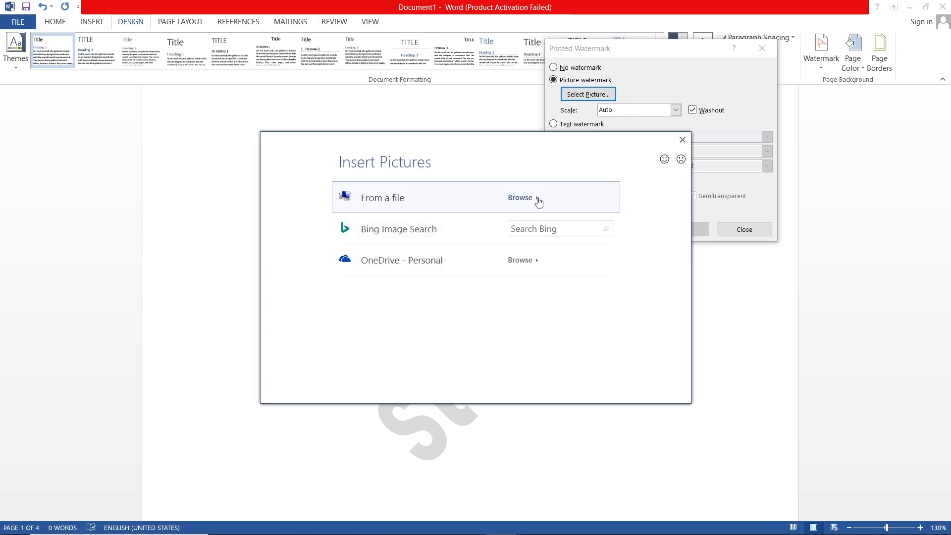
pyautogui.click(548, 227)
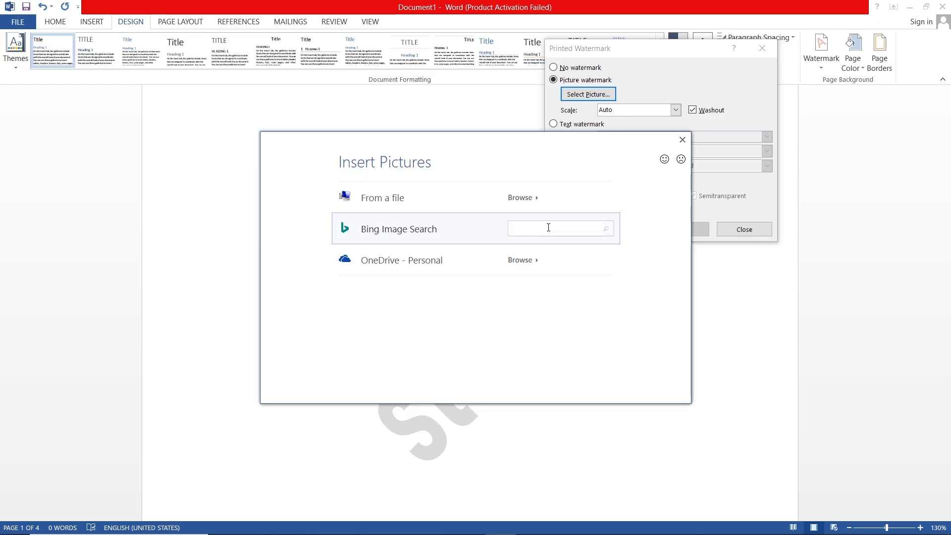
pyautogui.write('flowers')
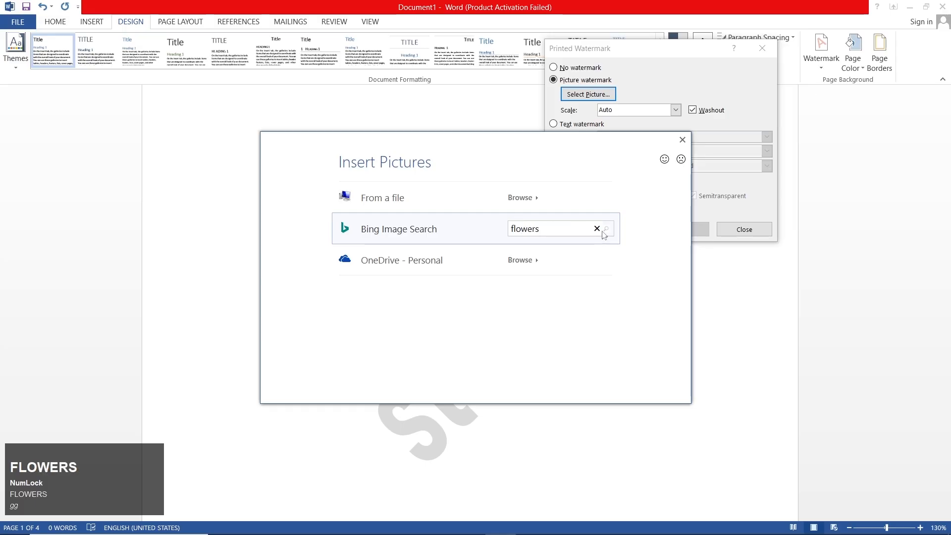
pyautogui.click(604, 232)
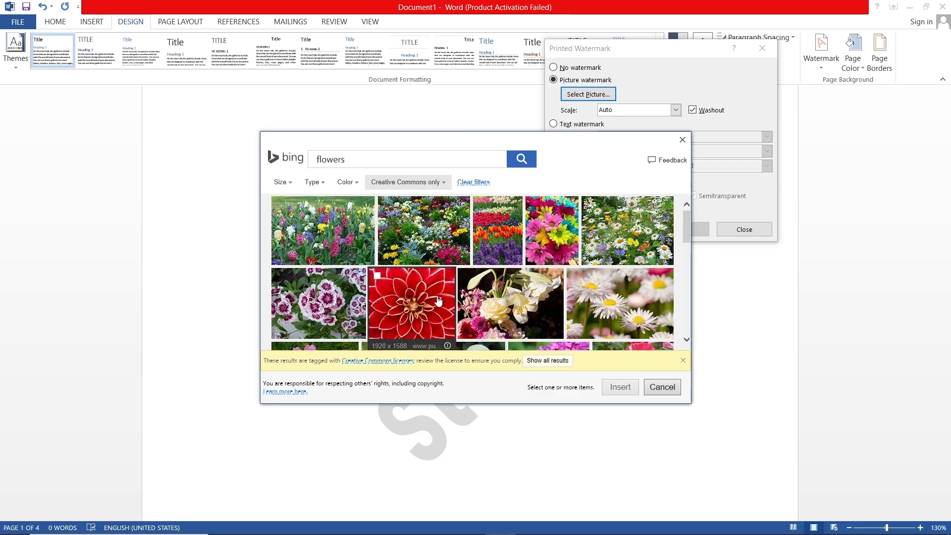
# Insert the photo of purple-and-white flowers from the search results and apply it as the document's picture watermark
pyautogui.click(317, 302)
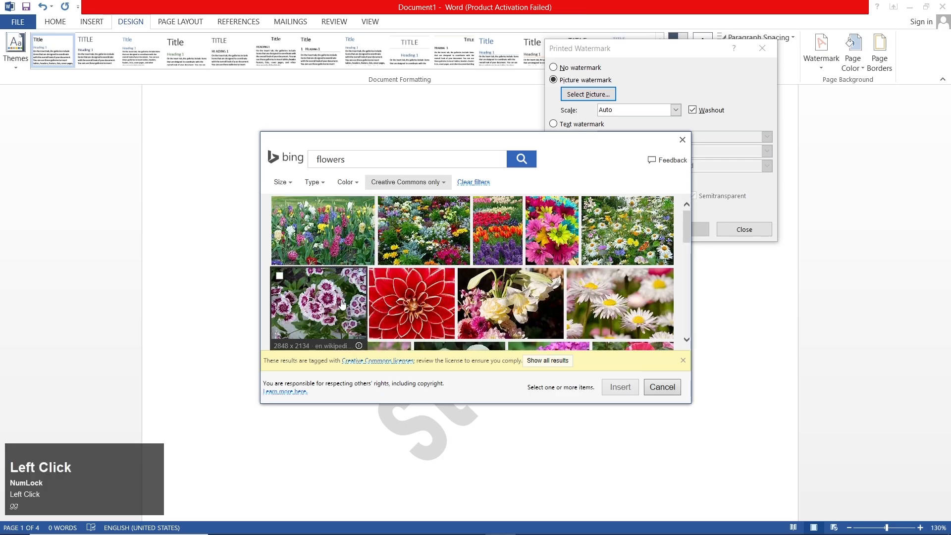
pyautogui.click(627, 390)
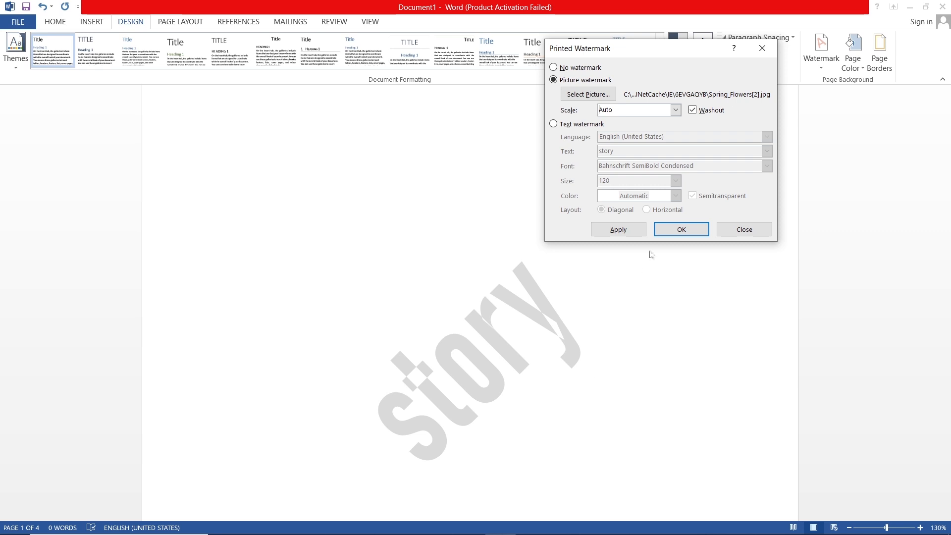
pyautogui.click(679, 230)
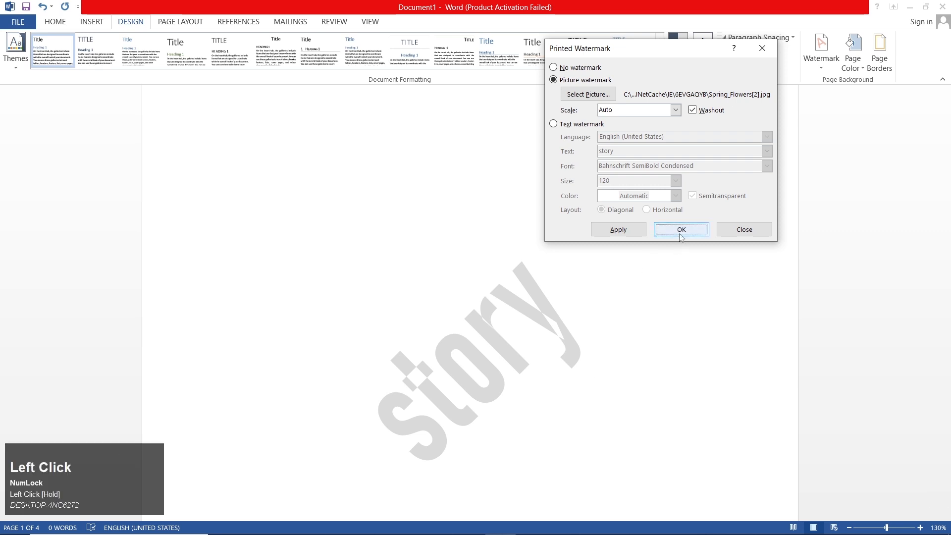
pyautogui.click(637, 236)
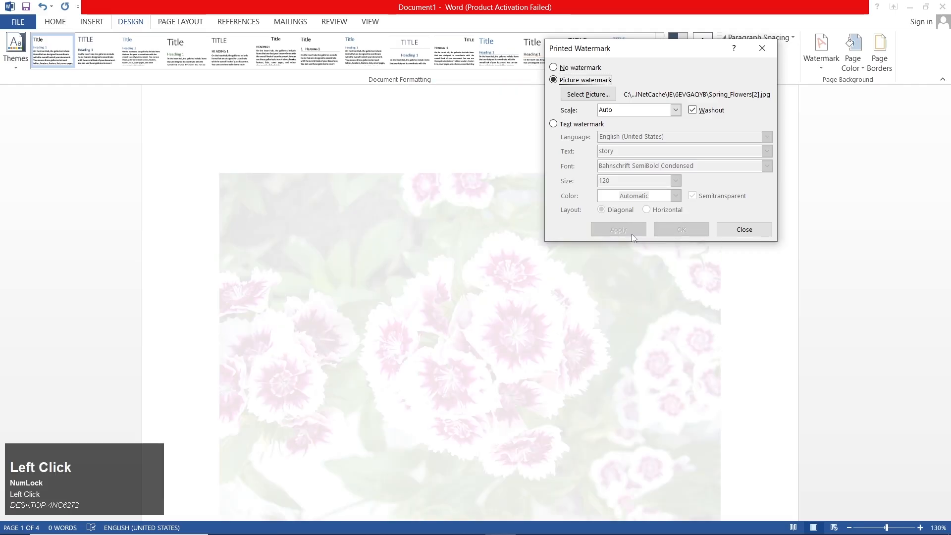
pyautogui.click(744, 229)
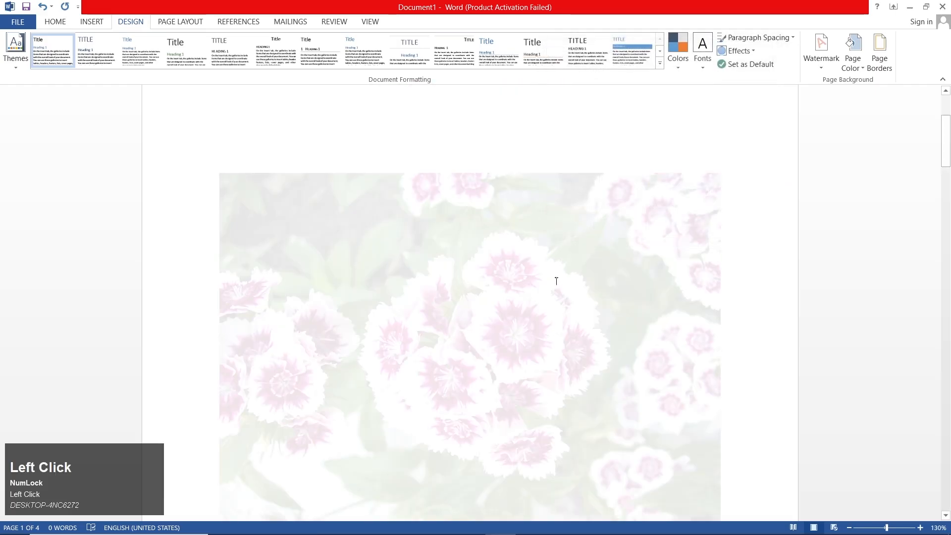
pyautogui.scroll(-3, 556, 280)
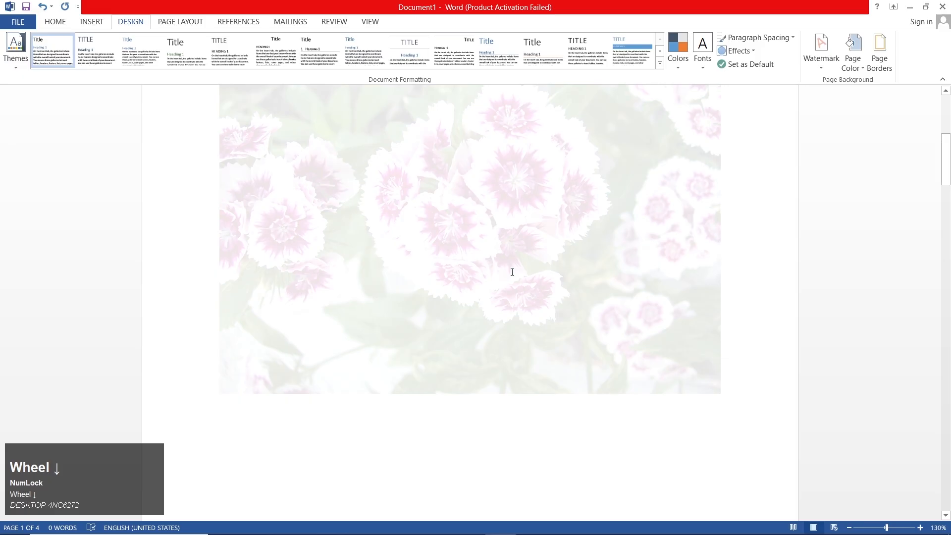
pyautogui.scroll(2, 513, 272)
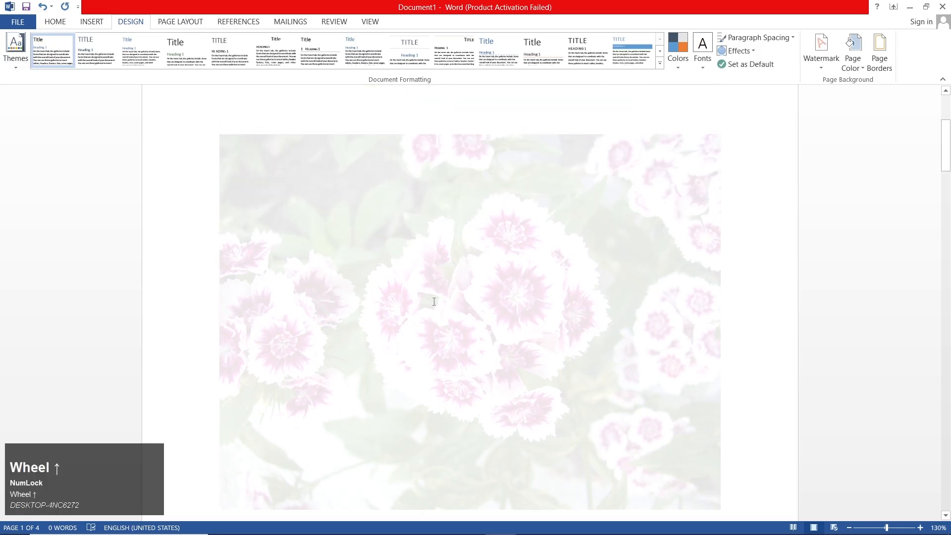
# Undo the picture watermark and return to the start of the document
pyautogui.hotkey('ctrl', 'z')
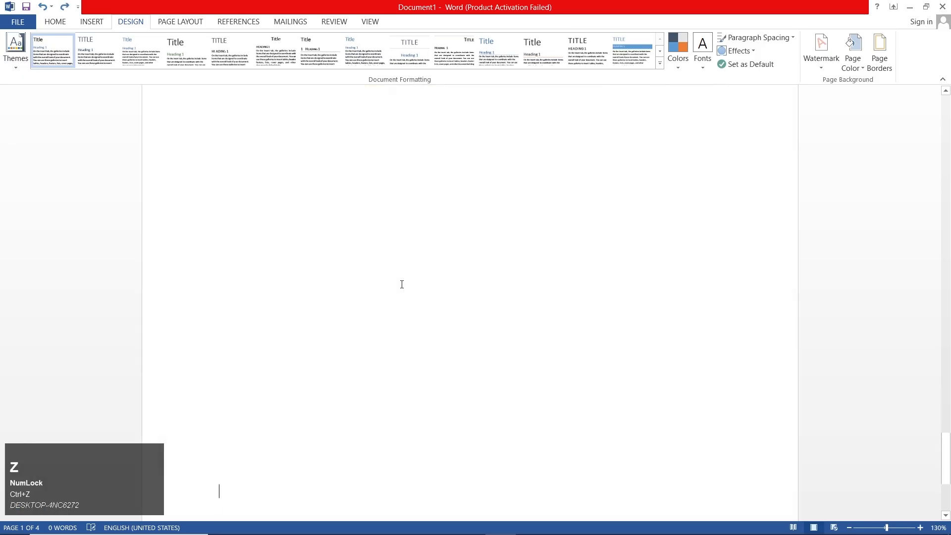
pyautogui.scroll(5, 402, 283)
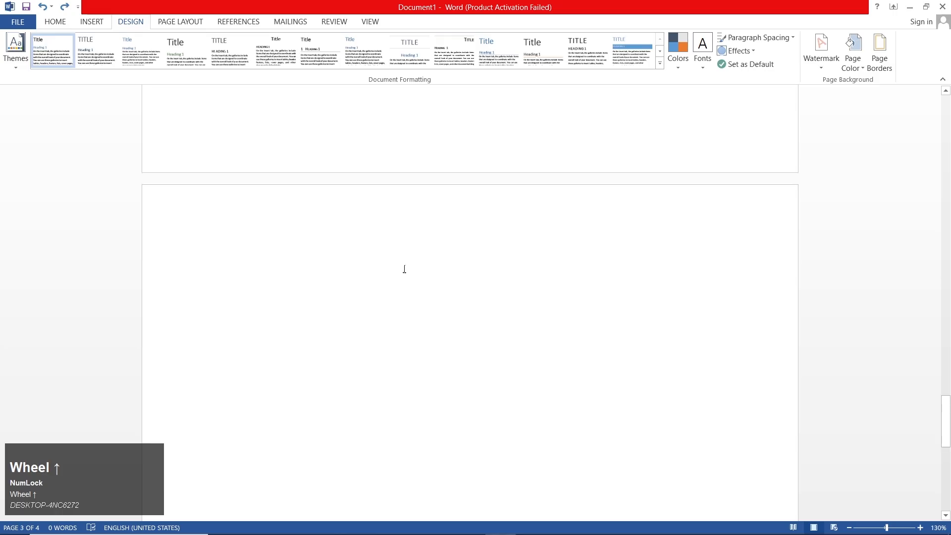
pyautogui.moveTo(945, 387); pyautogui.dragTo(946, 101)
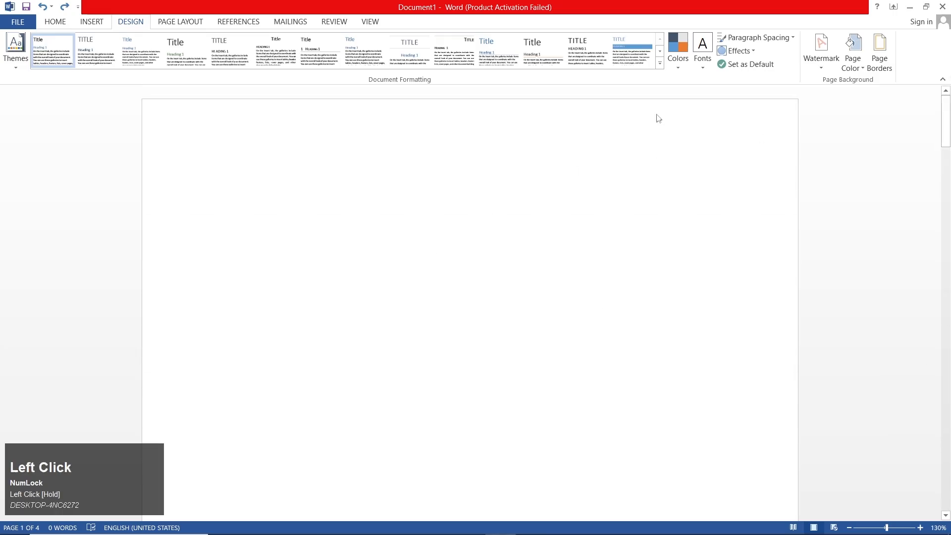
# Enter the word "mobile" on the first line of the first page
pyautogui.click(820, 49)
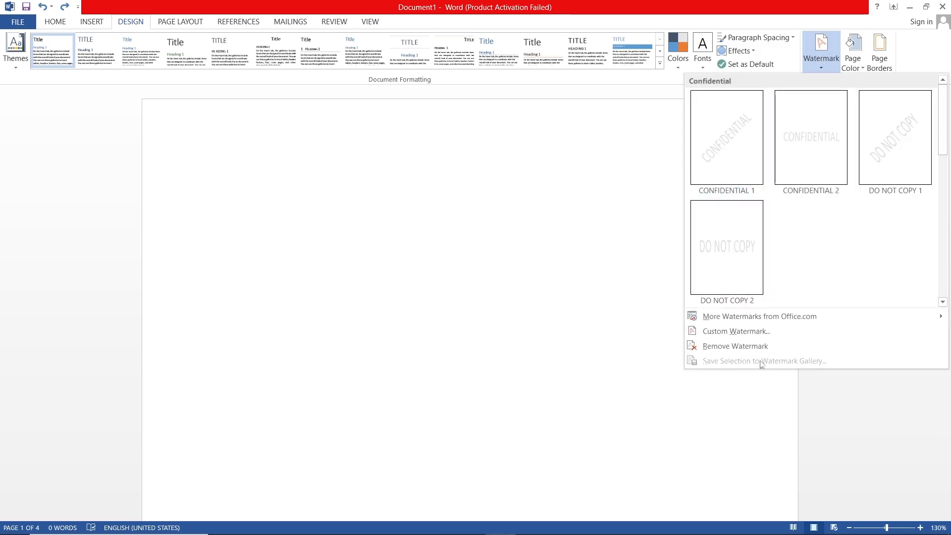
pyautogui.click(531, 168)
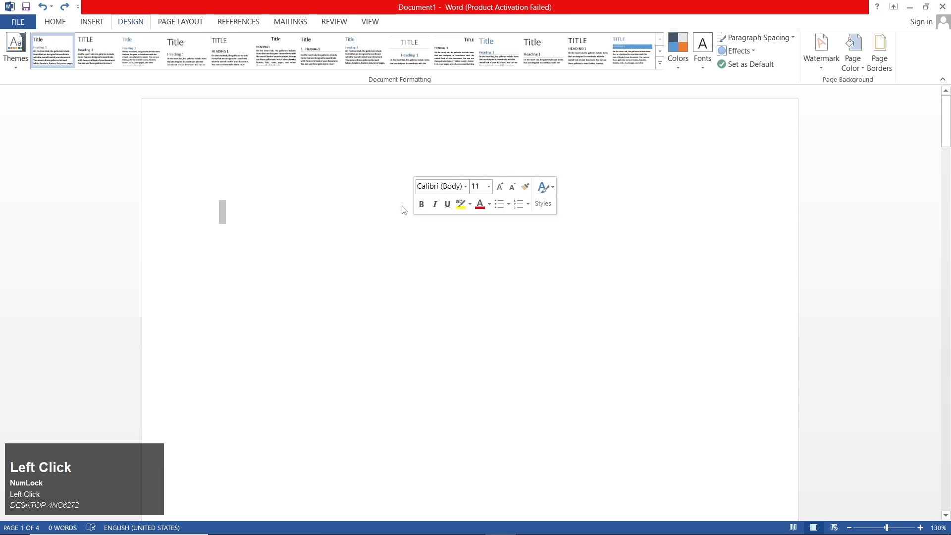
pyautogui.click(304, 197)
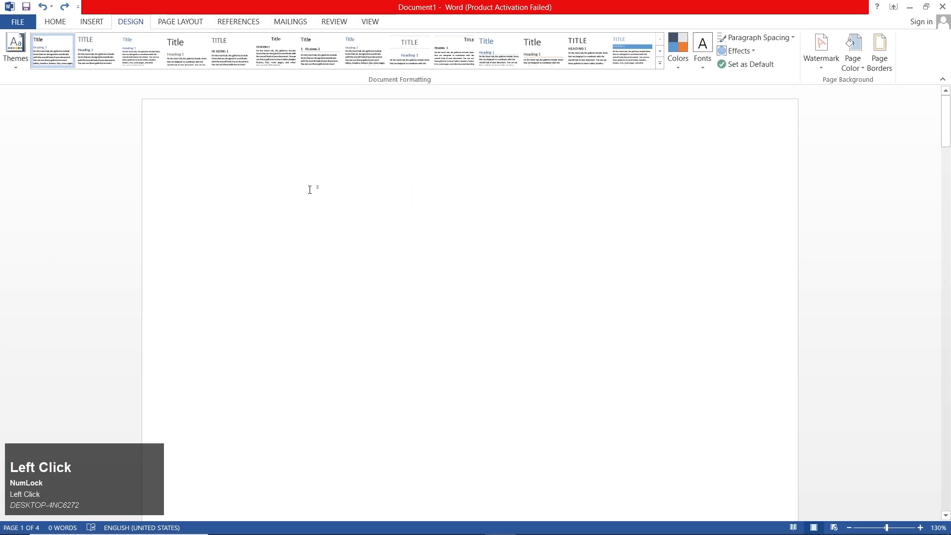
pyautogui.scroll(1, 310, 189)
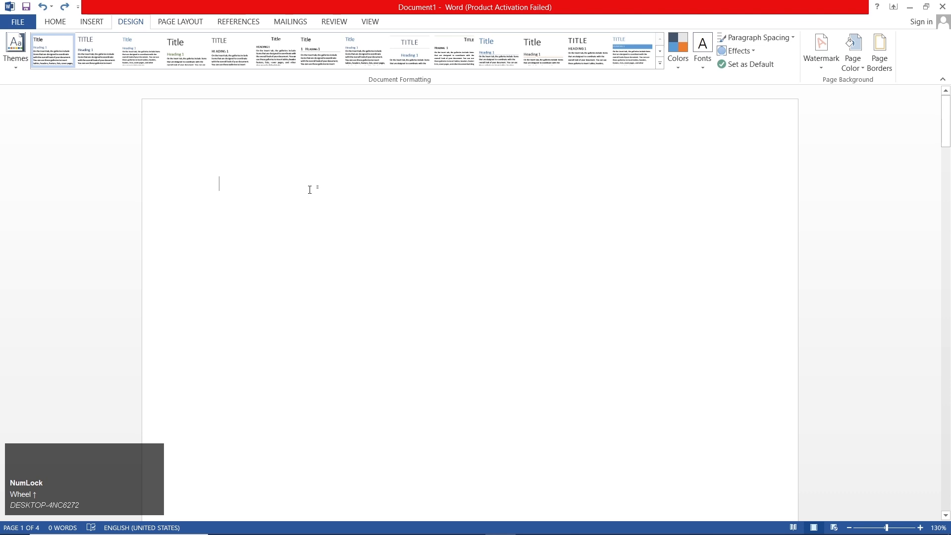
pyautogui.write('mobile')
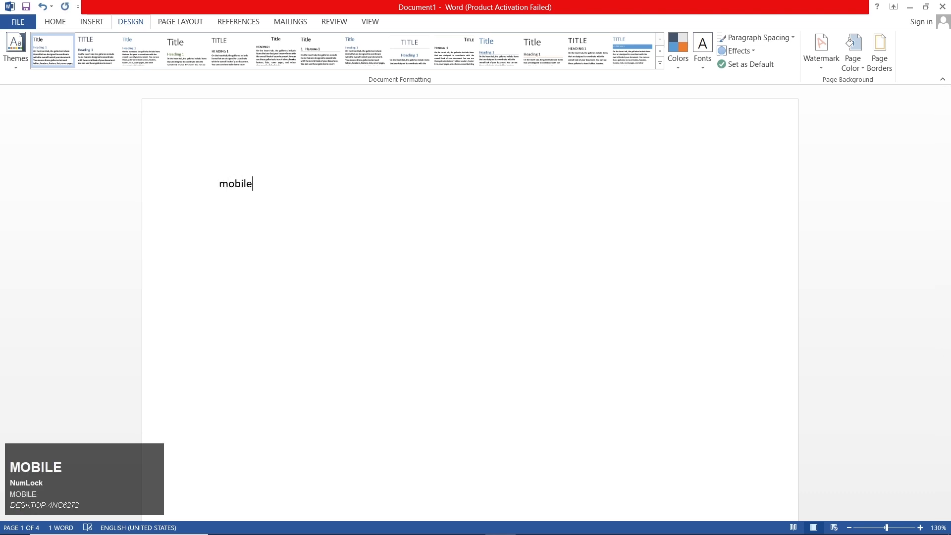
# Select the whole document and enlarge the font size of the "mobile" text by several increments
pyautogui.hotkey('ctrl', 'a')
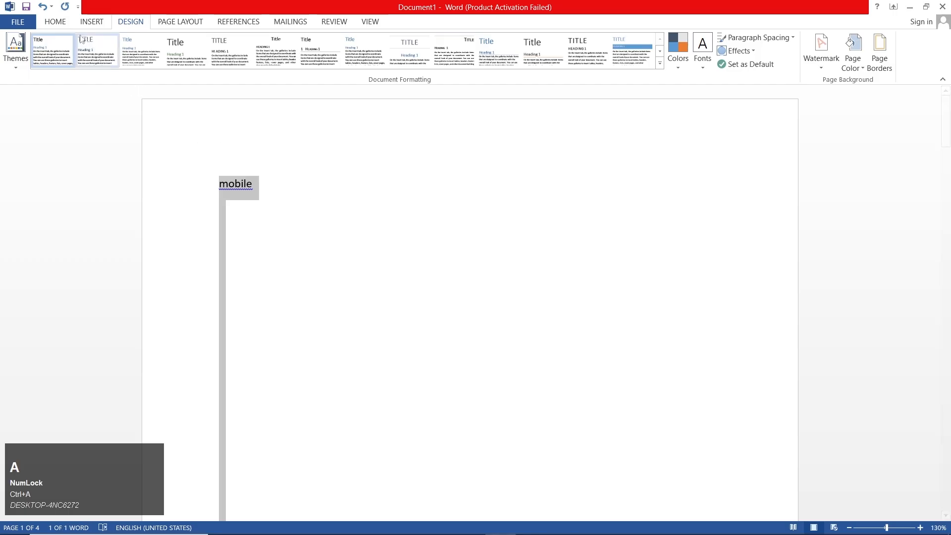
pyautogui.click(57, 23)
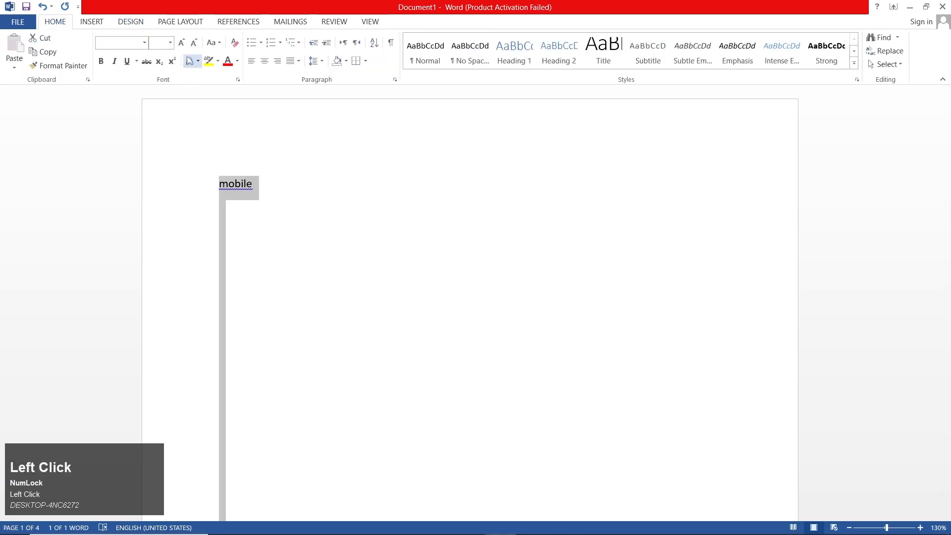
pyautogui.click(184, 44)
pyautogui.click(185, 44)
pyautogui.click(185, 45)
pyautogui.click(185, 45)
pyautogui.click(186, 46)
pyautogui.click(186, 46)
pyautogui.click(187, 47)
# Color the selected "mobile" text with the darkest blue theme shade and set its font to Algerian
pyautogui.click(237, 61)
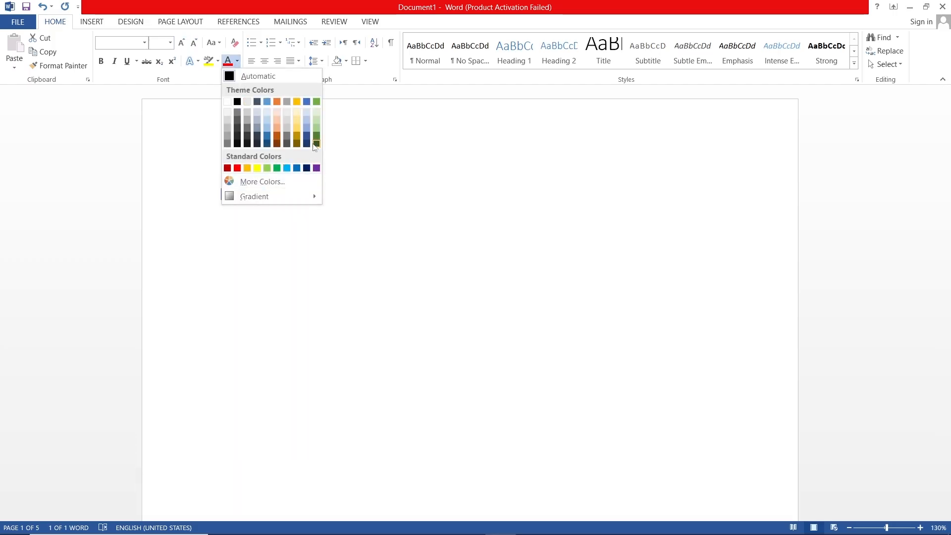
pyautogui.click(267, 144)
pyautogui.hotkey('ctrl', 'z')
pyautogui.click(144, 42)
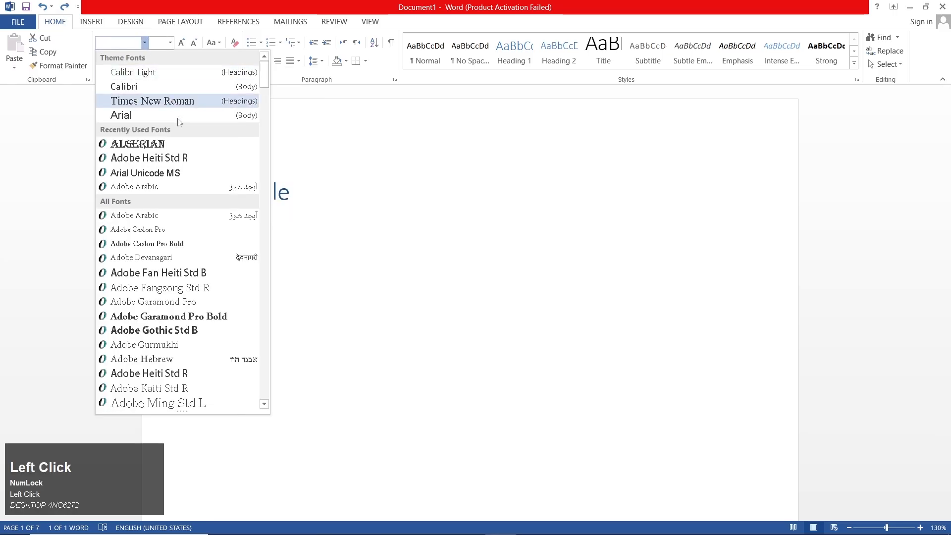
pyautogui.click(186, 147)
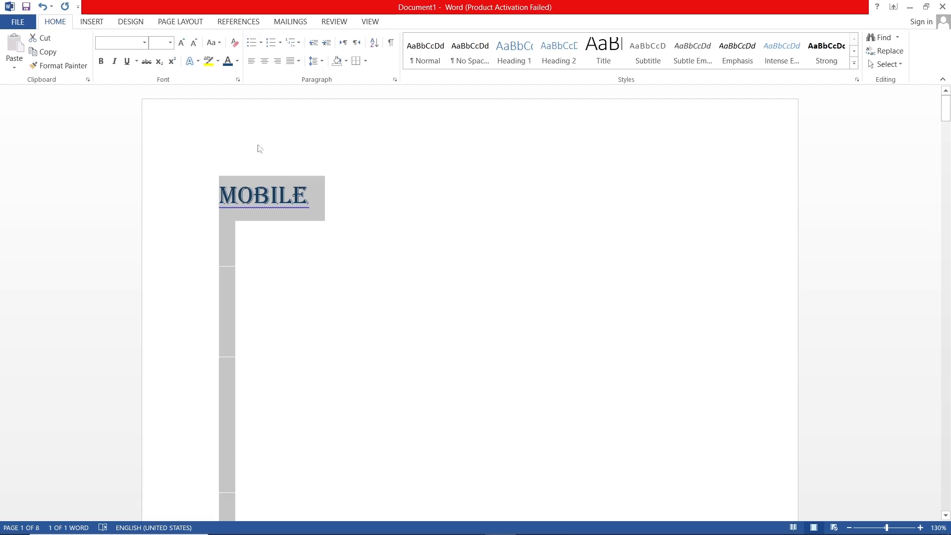
# Save the selected text to the watermark gallery as a building block named "mobile" in the General category
pyautogui.click(141, 24)
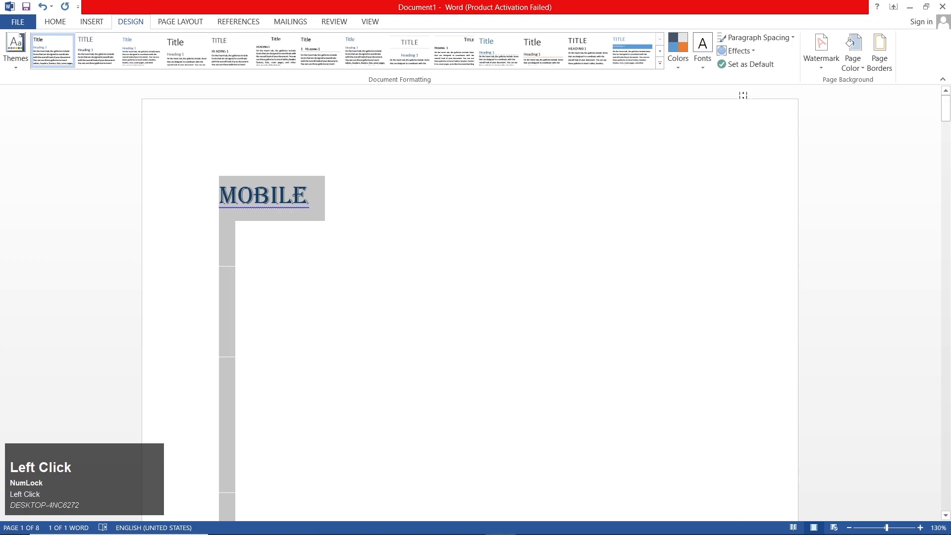
pyautogui.click(819, 60)
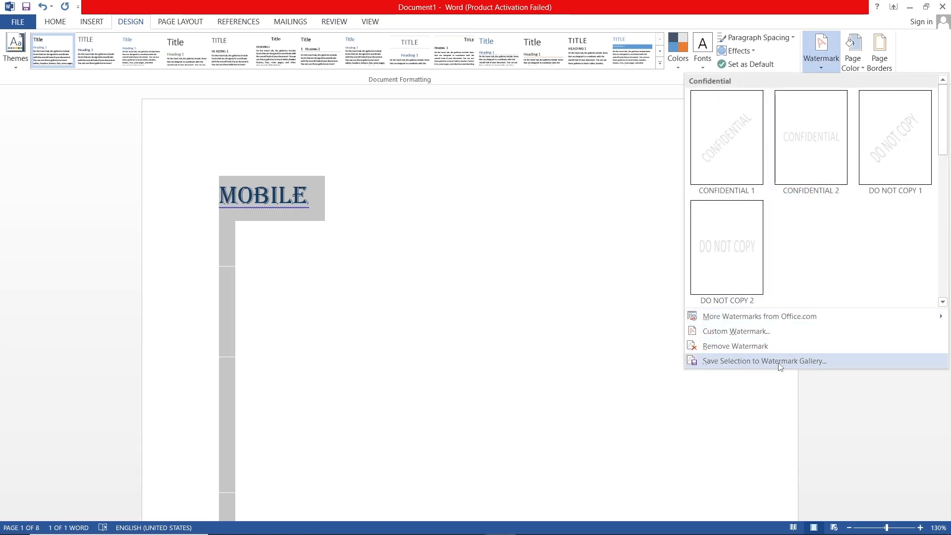
pyautogui.click(756, 360)
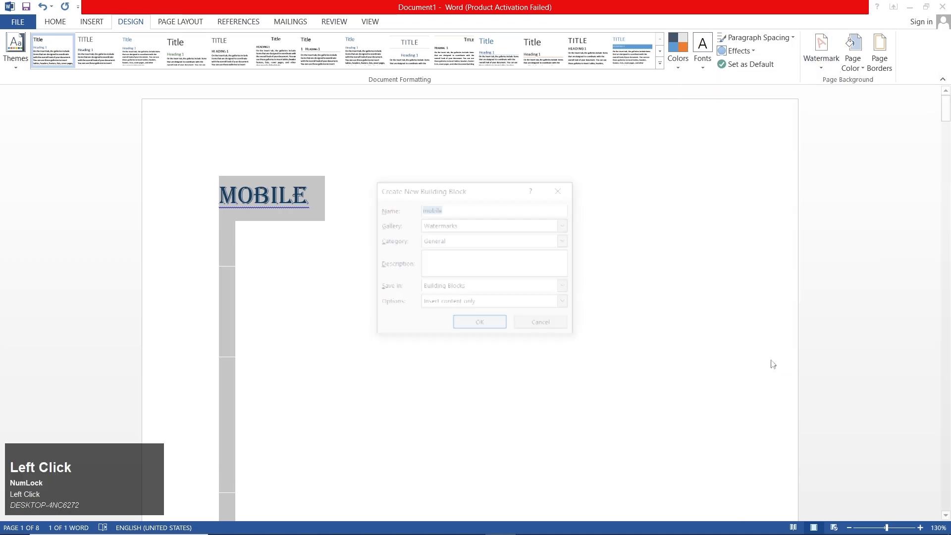
pyautogui.click(465, 325)
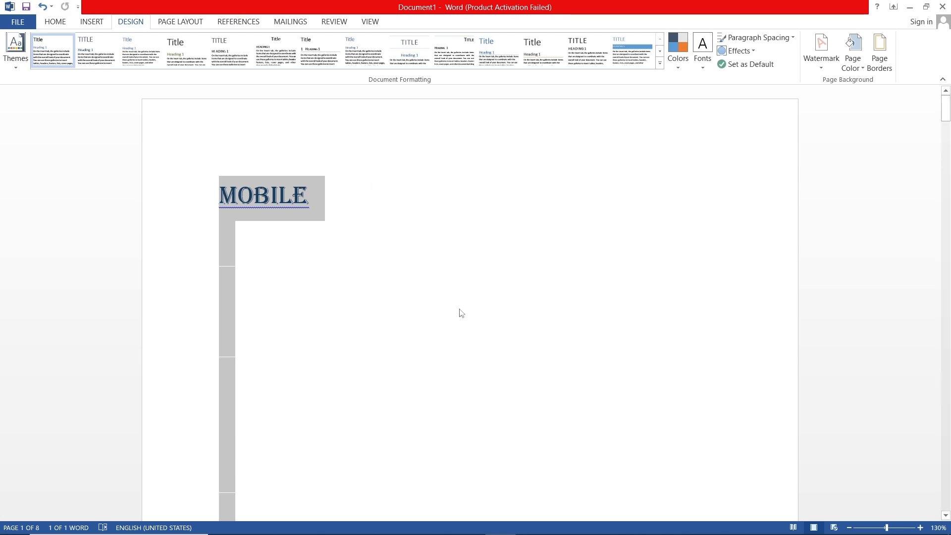
# Delete the selected "mobile" text and apply the saved "mobile" watermark from the General category to the page
pyautogui.press('Delete')
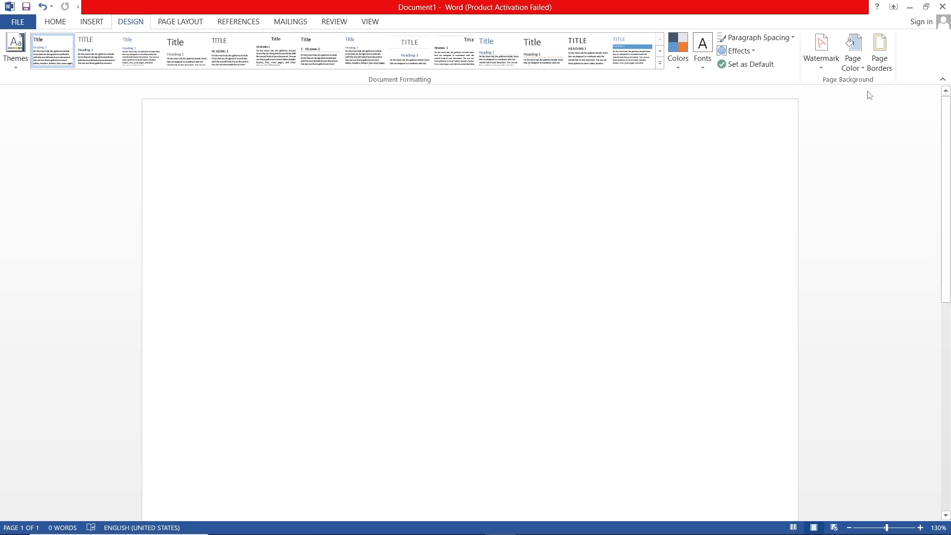
pyautogui.click(820, 55)
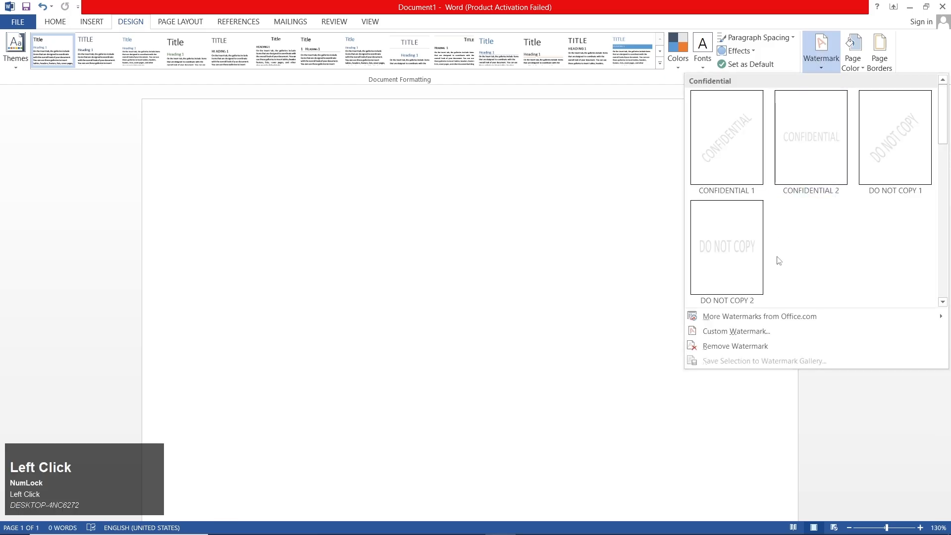
pyautogui.moveTo(943, 139); pyautogui.dragTo(815, 243)
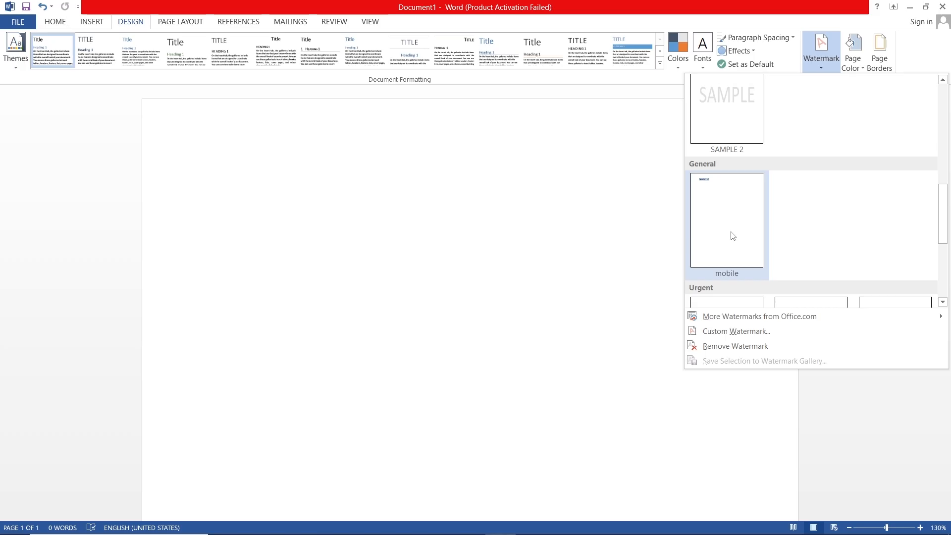
pyautogui.click(732, 246)
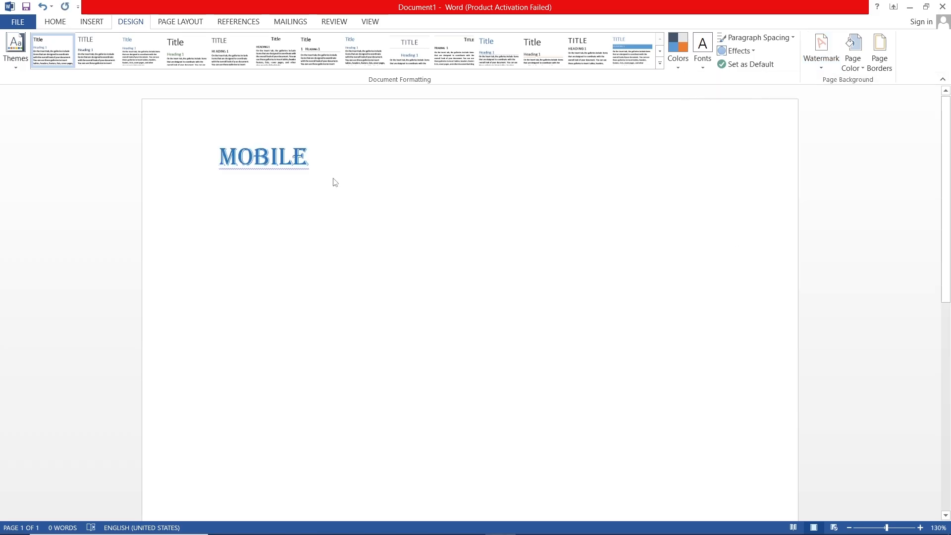
pyautogui.click(259, 170)
pyautogui.scroll(-8, 257, 170)
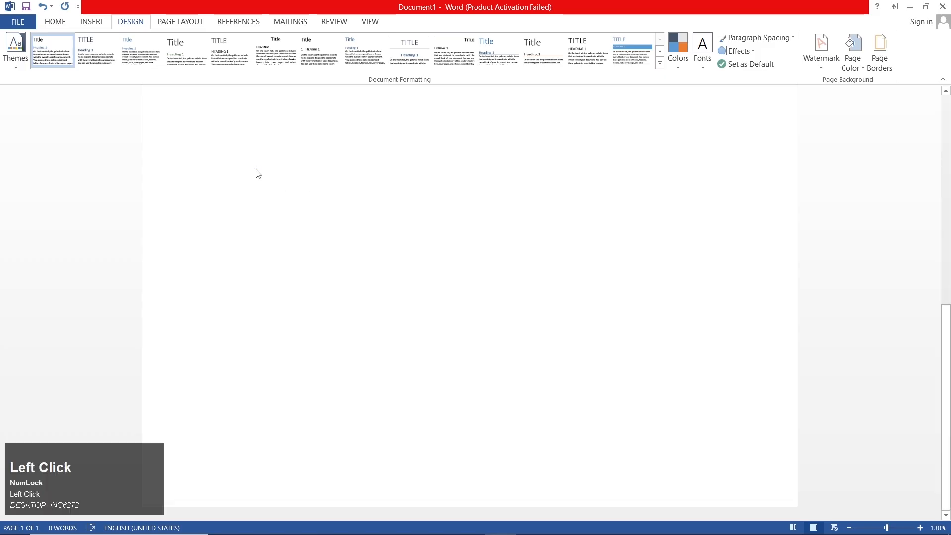
pyautogui.scroll(8, 256, 172)
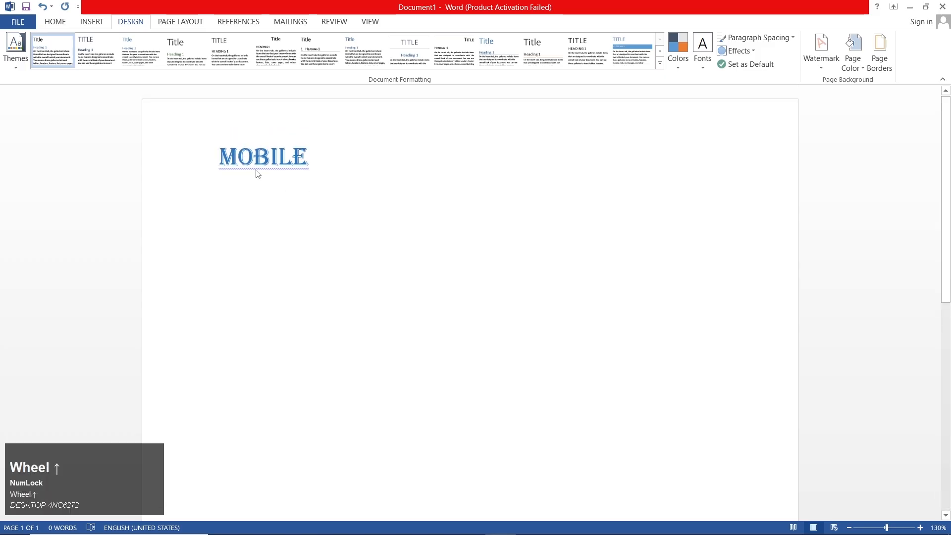
# Enter a short line of filler letters and add blank lines until the document runs over several pages
pyautogui.write('DFDd')
pyautogui.press('Return')
pyautogui.write('f')
pyautogui.press('Return')
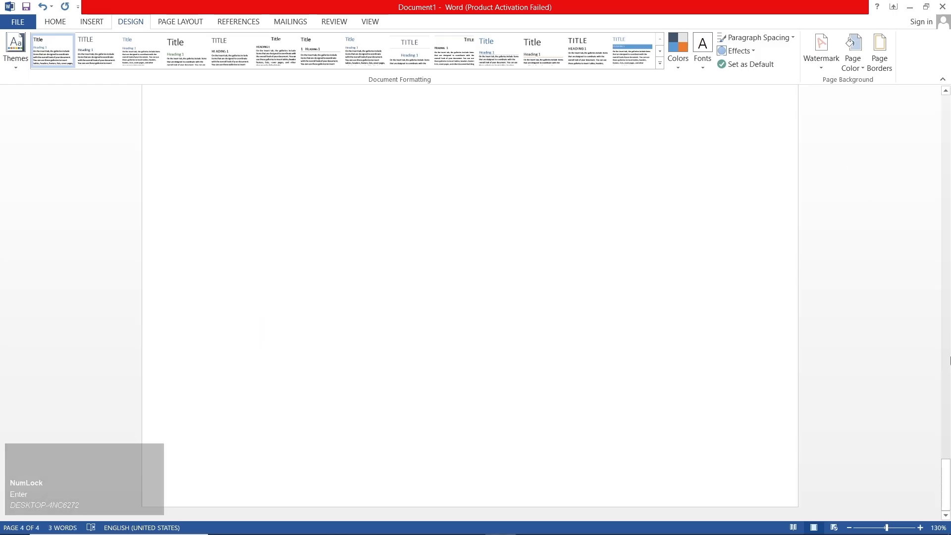
pyautogui.moveTo(946, 480); pyautogui.dragTo(862, 139)
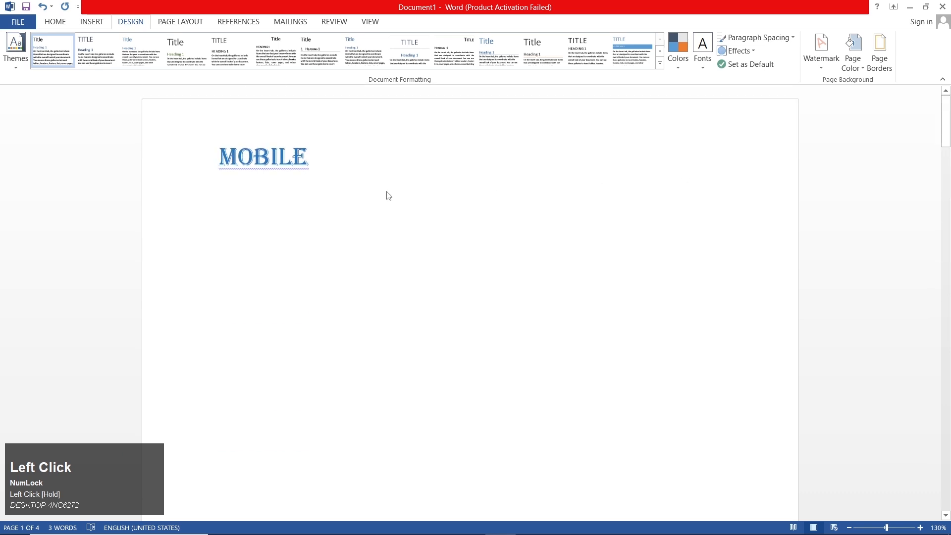
# Remove the "mobile" watermark from the document and clear the filler text so that the page is blank
pyautogui.click(821, 63)
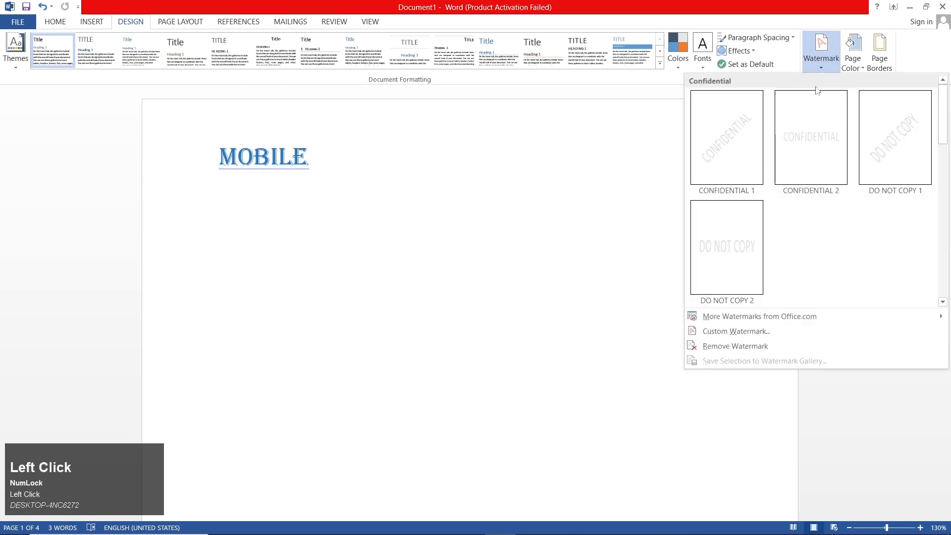
pyautogui.click(779, 350)
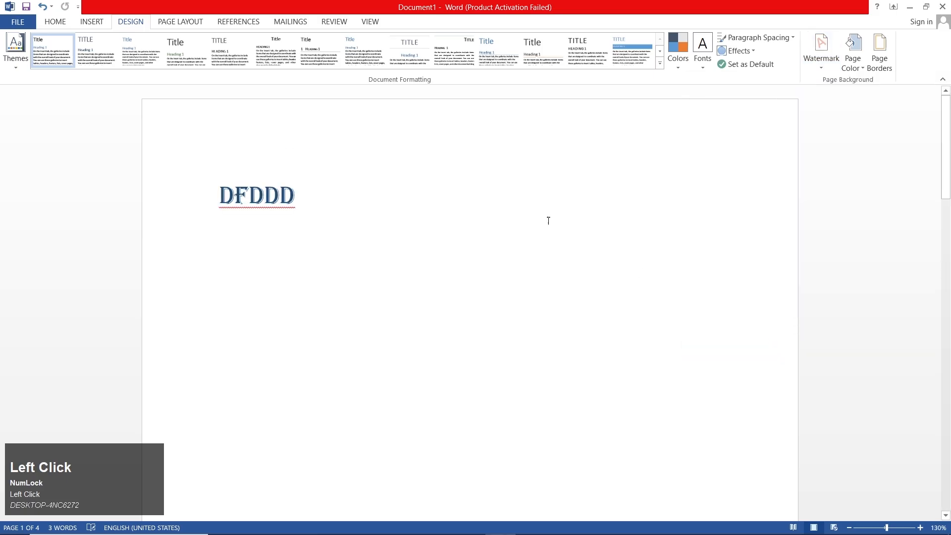
pyautogui.click(820, 52)
pyautogui.click(405, 230)
pyautogui.scroll(-15, 406, 230)
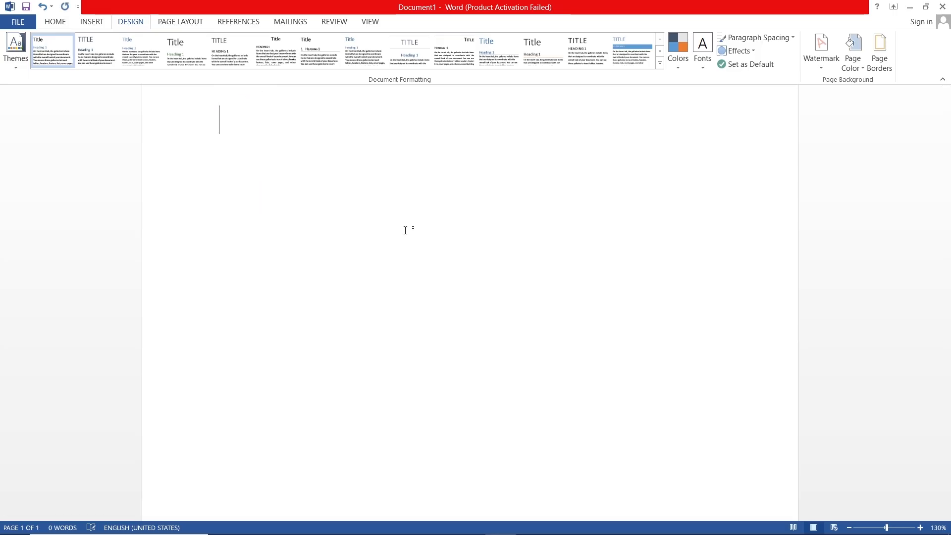
pyautogui.scroll(3, 406, 231)
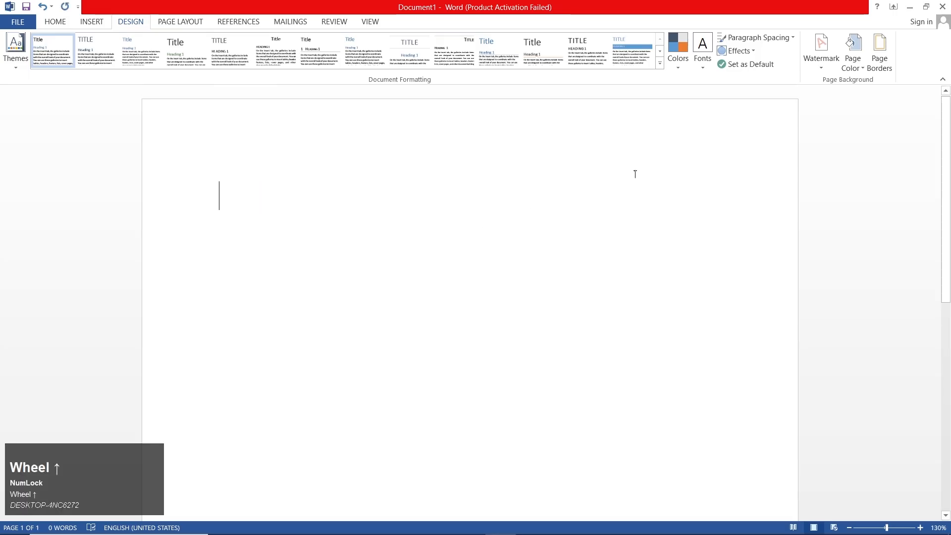
# Try several shades in the standard color palette for the page color and apply bright magenta
pyautogui.click(853, 62)
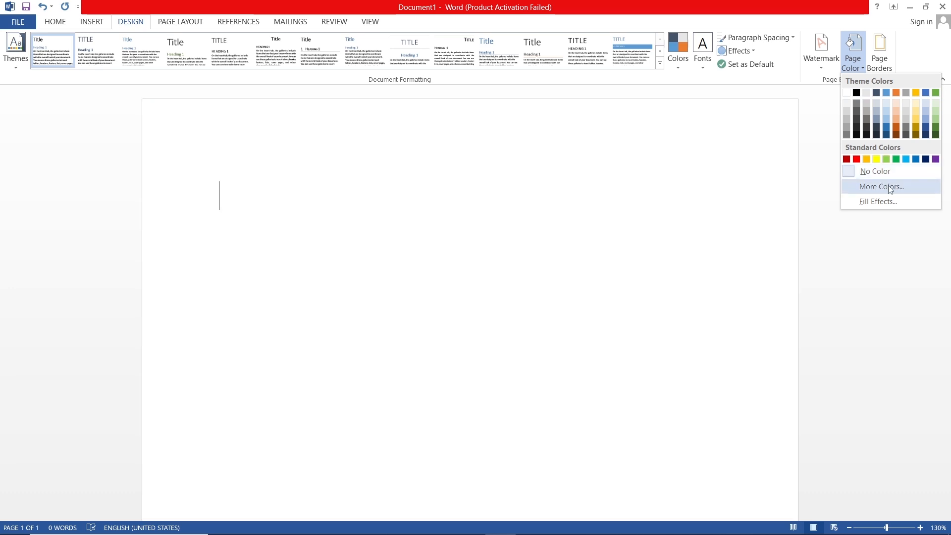
pyautogui.click(884, 187)
pyautogui.click(456, 225)
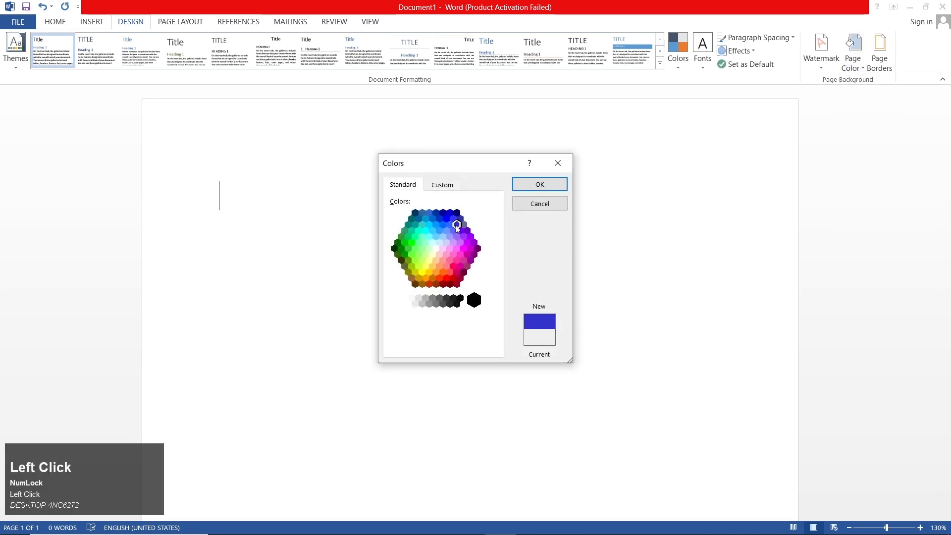
pyautogui.click(460, 268)
pyautogui.click(426, 244)
pyautogui.click(464, 226)
pyautogui.click(466, 241)
pyautogui.click(464, 250)
pyautogui.click(539, 184)
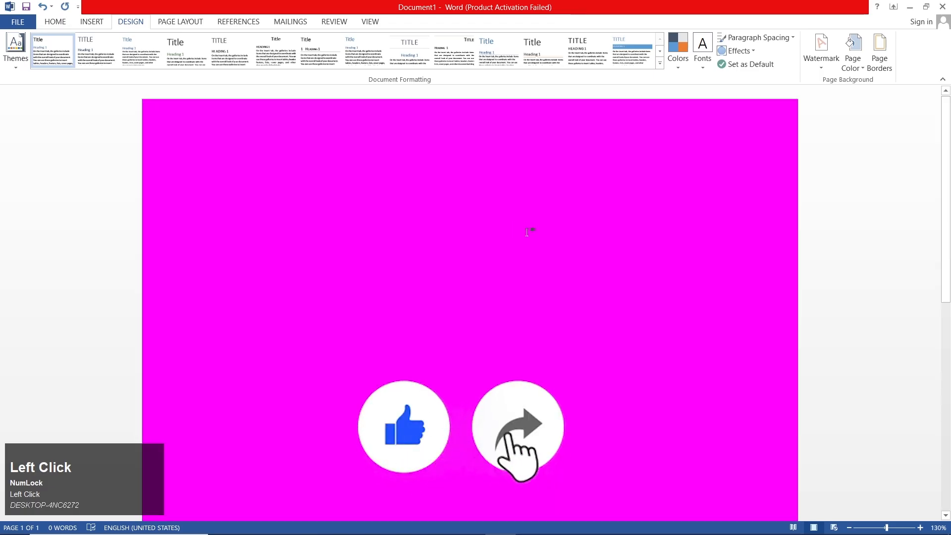
# Fill the page background with a one-color gradient in the Horizontal shading style
pyautogui.click(852, 55)
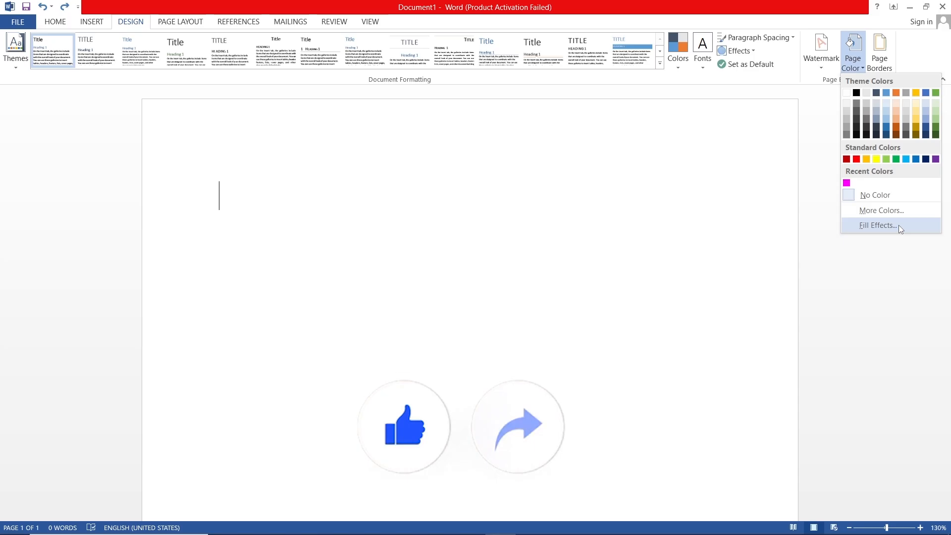
pyautogui.click(899, 225)
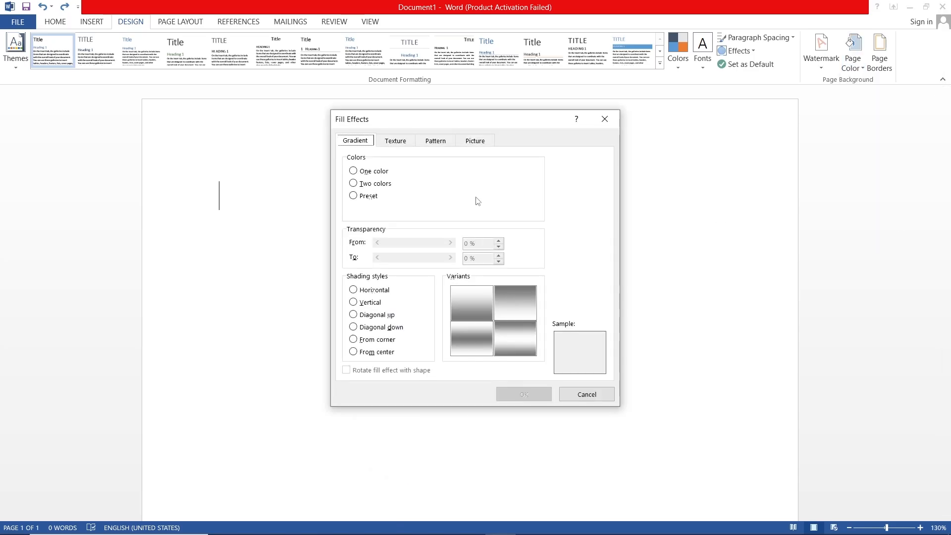
pyautogui.click(385, 173)
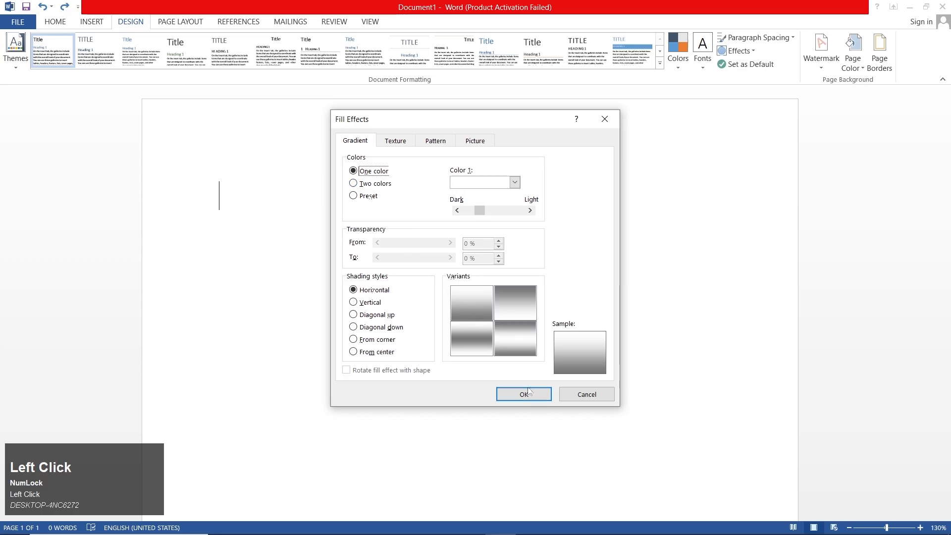
pyautogui.click(524, 394)
pyautogui.scroll(3, 501, 329)
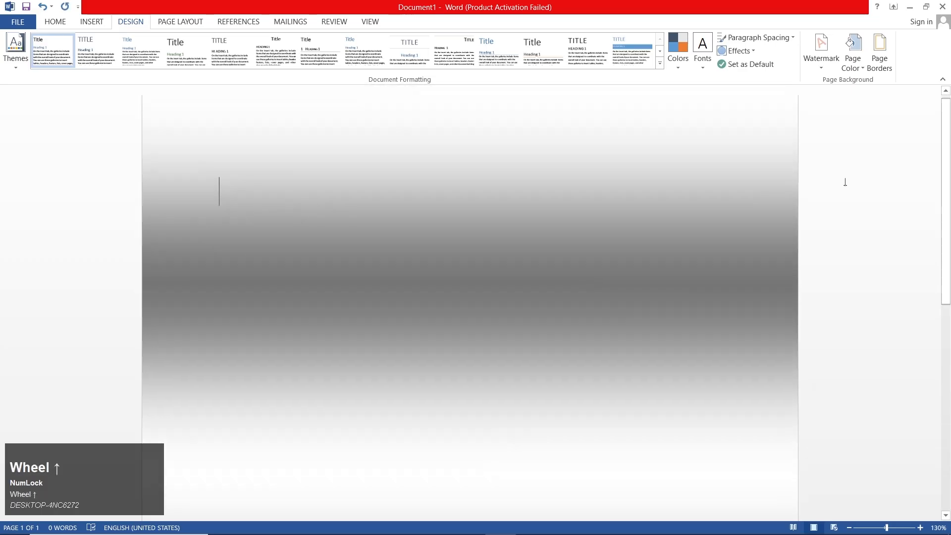
# Fill the page background with a two-color gradient, using the darkest blue theme shade as Color 1 and the darkest gold shade as Color 2
pyautogui.click(853, 52)
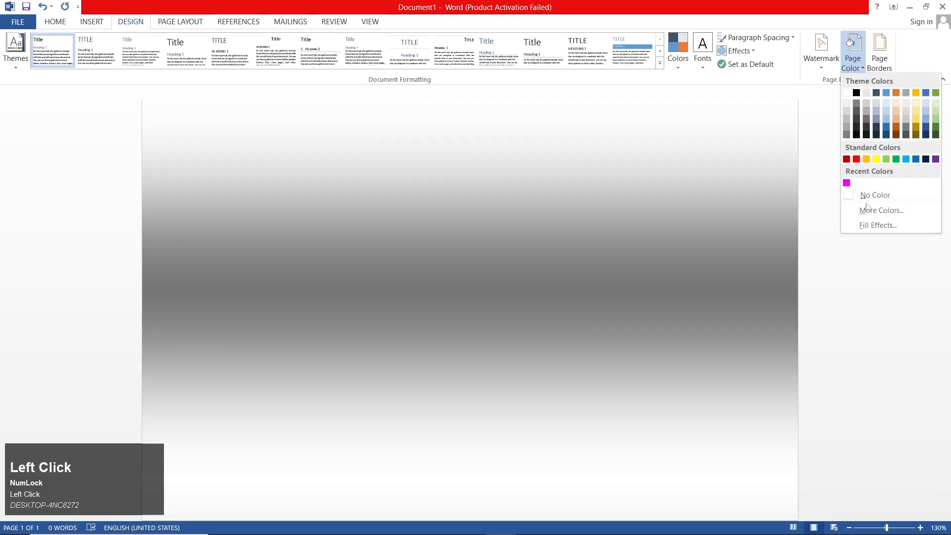
pyautogui.click(868, 225)
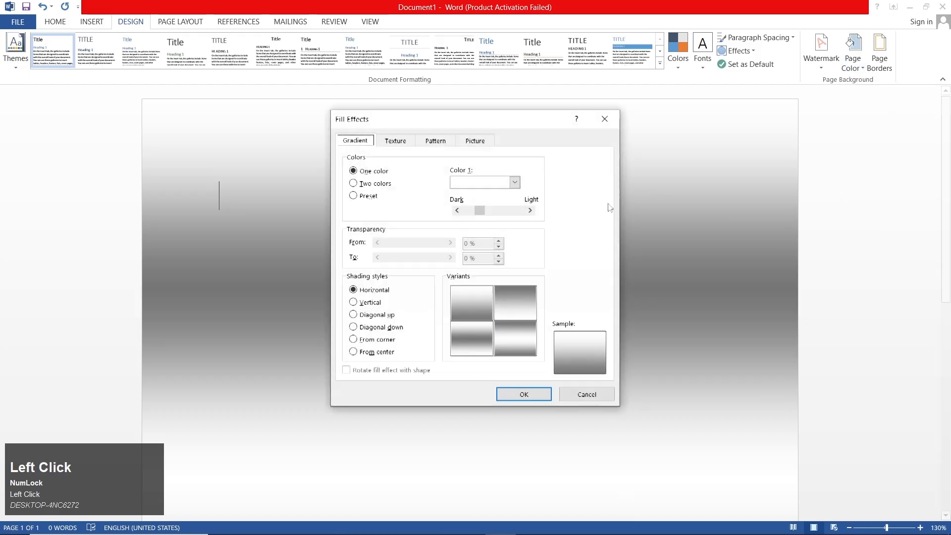
pyautogui.click(376, 183)
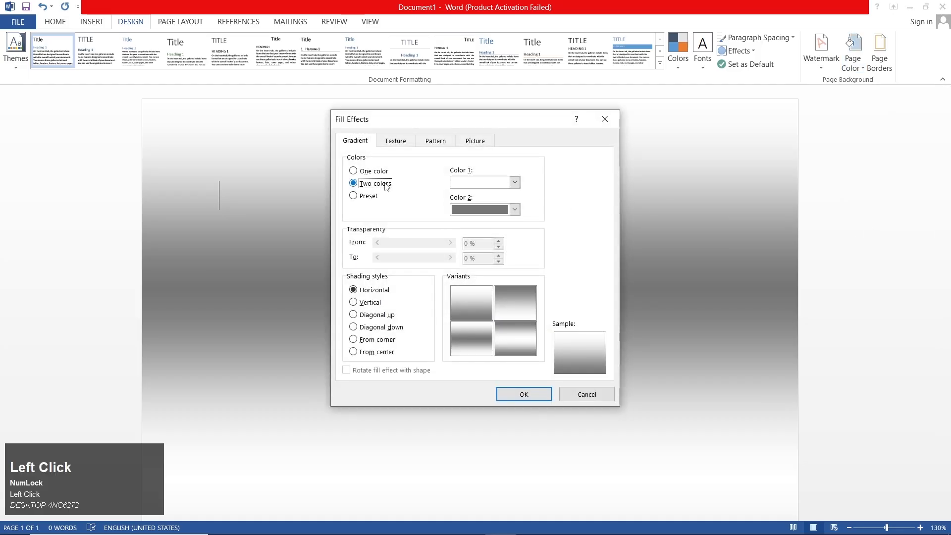
pyautogui.click(476, 183)
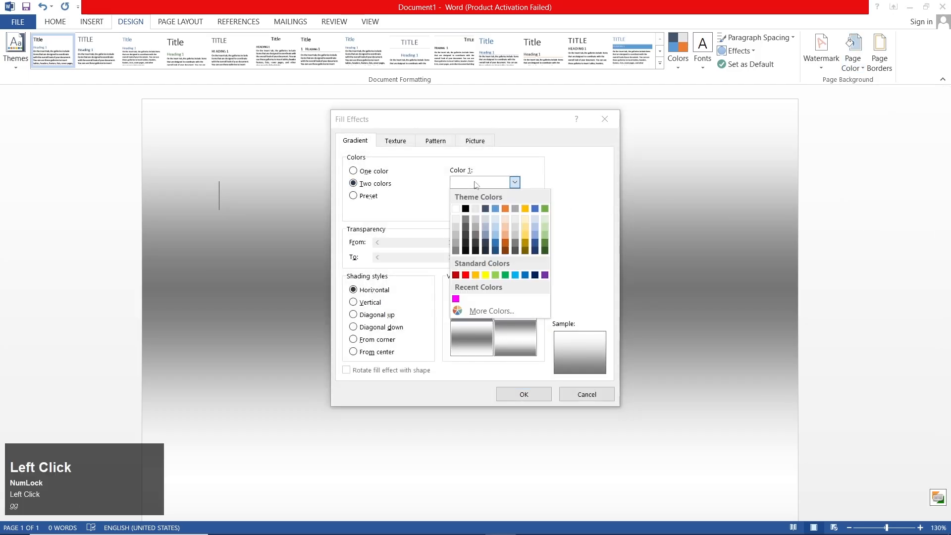
pyautogui.click(497, 251)
pyautogui.click(483, 210)
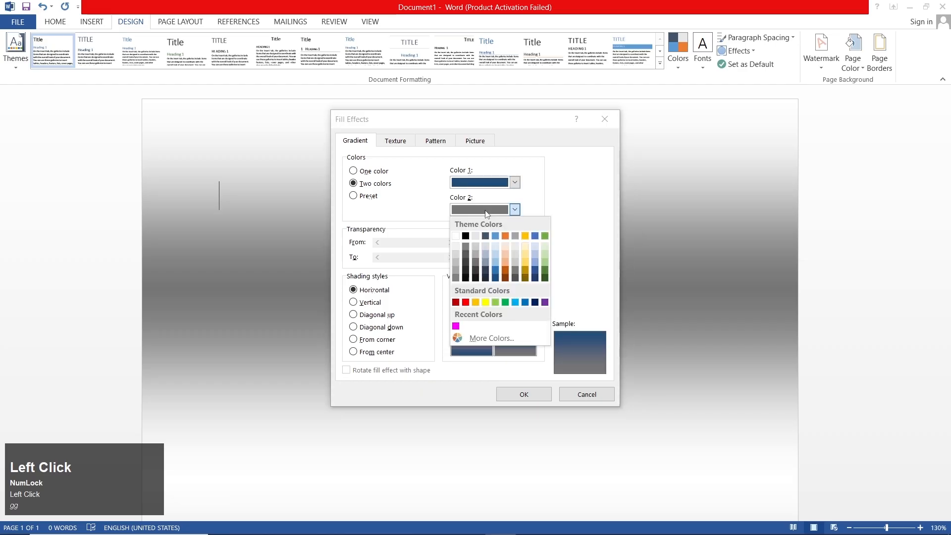
pyautogui.click(525, 278)
pyautogui.click(524, 394)
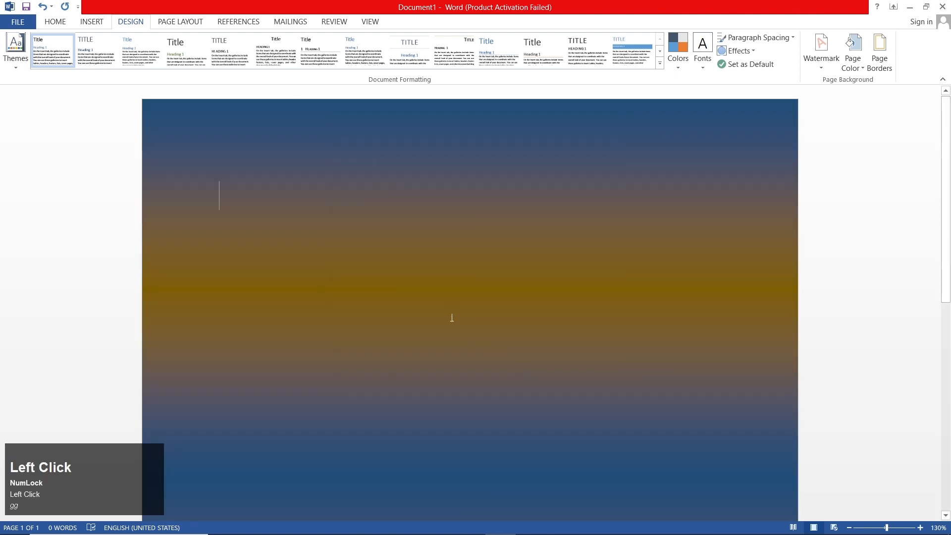
pyautogui.keyDown('ctrl'); pyautogui.scroll(-6, 441, 317); pyautogui.keyUp('ctrl')
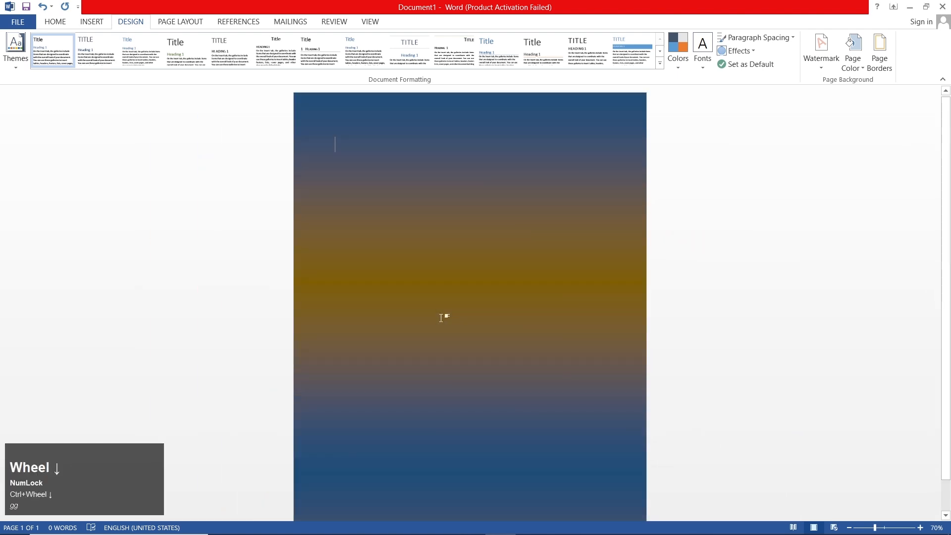
pyautogui.keyDown('ctrl'); pyautogui.scroll(7, 442, 317); pyautogui.keyUp('ctrl')
pyautogui.scroll(3, 503, 276)
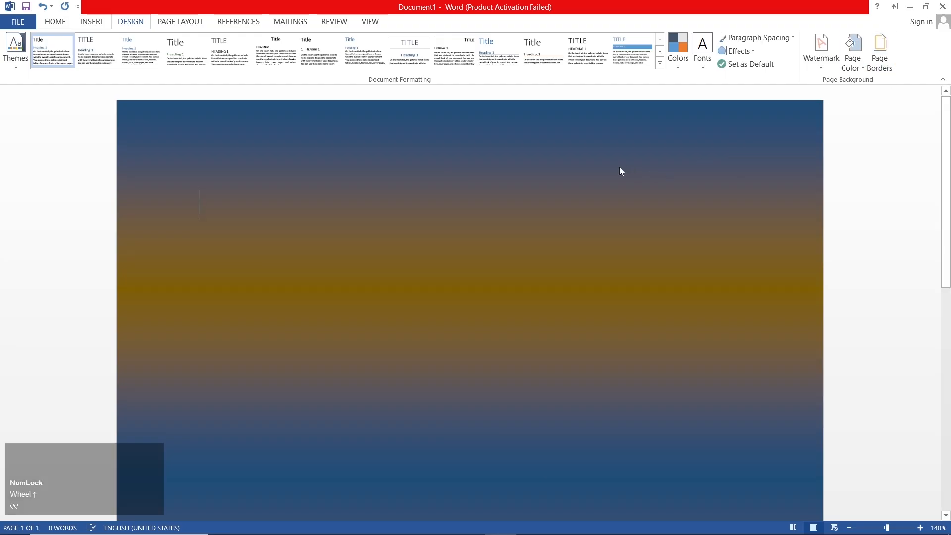
# Try the Vertical, Diagonal down, From corner and From center shading styles, and apply Diagonal up to the two-color page gradient
pyautogui.click(853, 56)
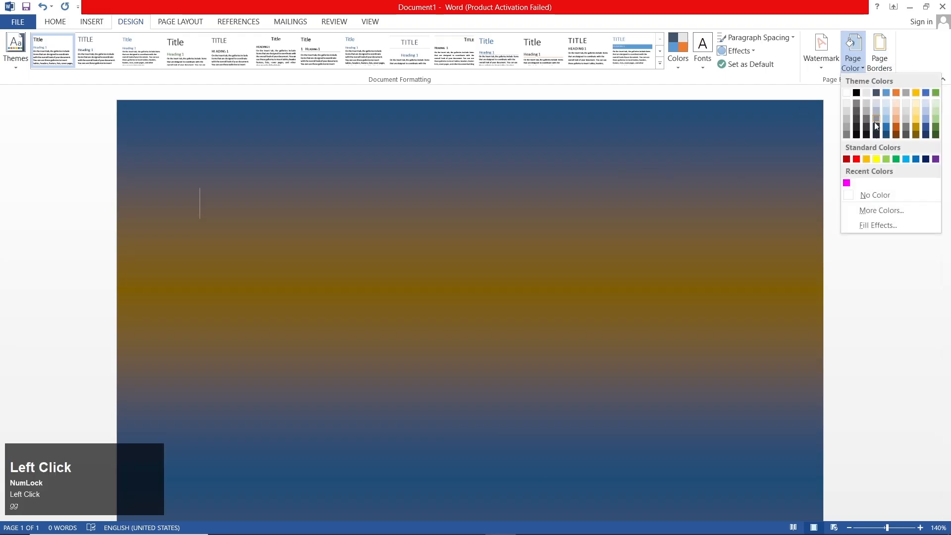
pyautogui.click(898, 227)
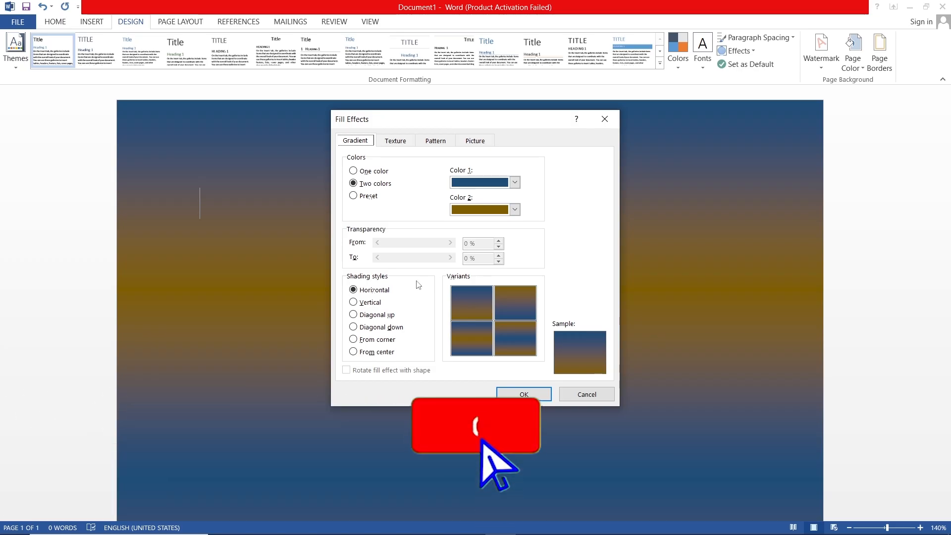
pyautogui.click(379, 303)
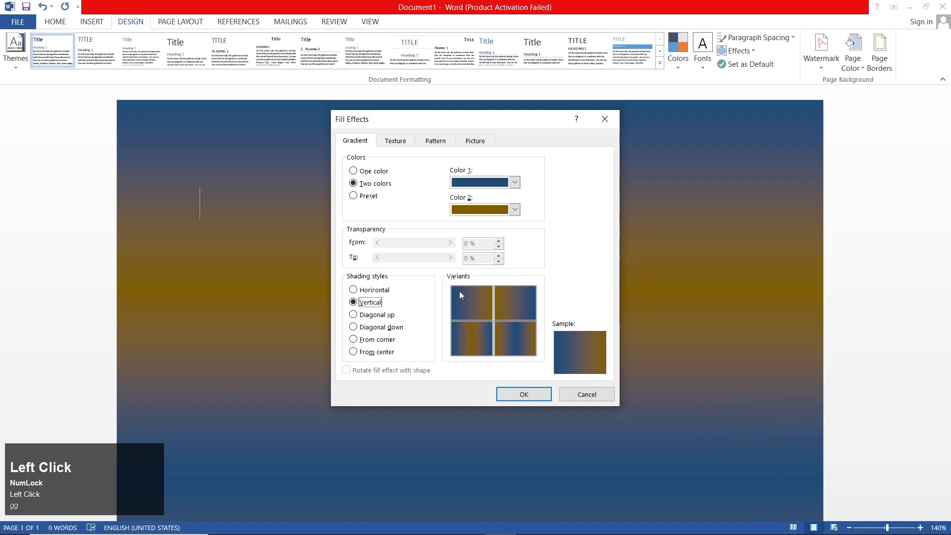
pyautogui.click(373, 317)
pyautogui.click(375, 331)
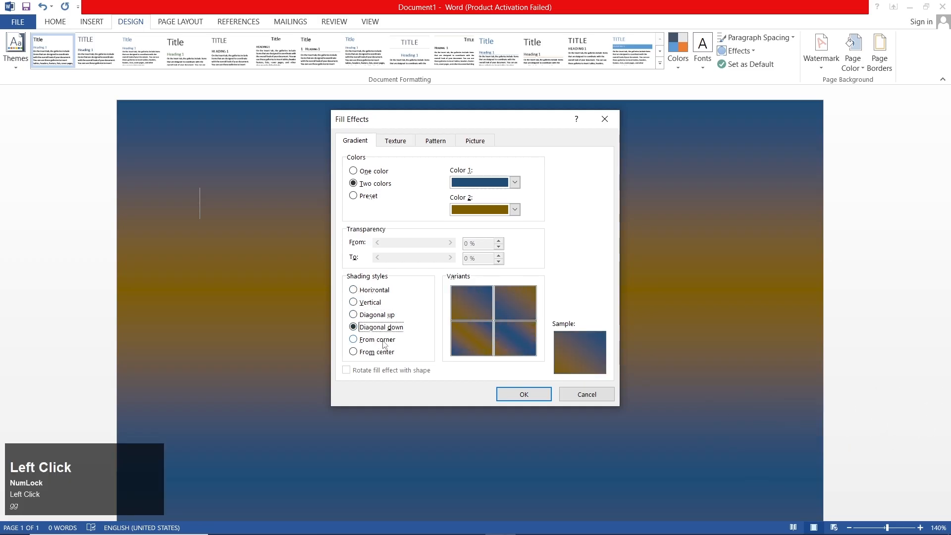
pyautogui.click(384, 341)
pyautogui.click(386, 352)
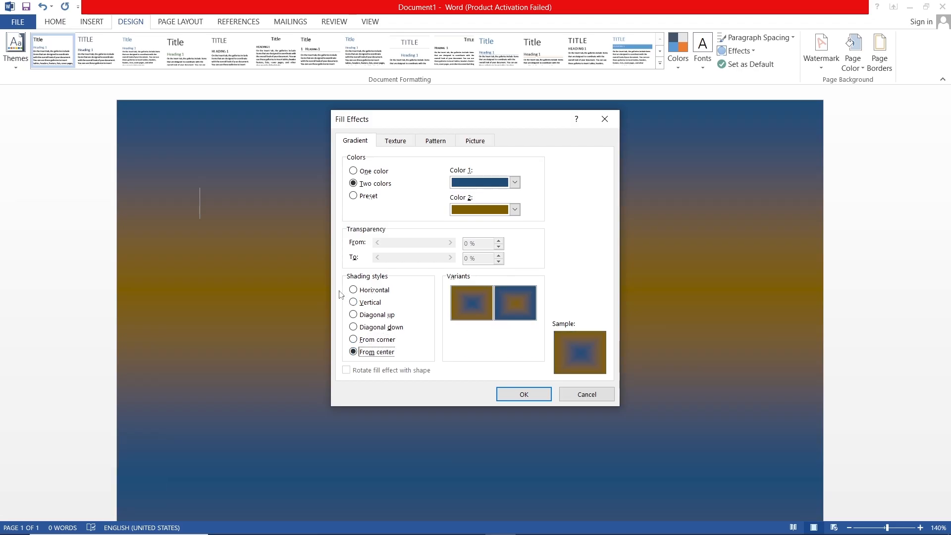
pyautogui.click(372, 316)
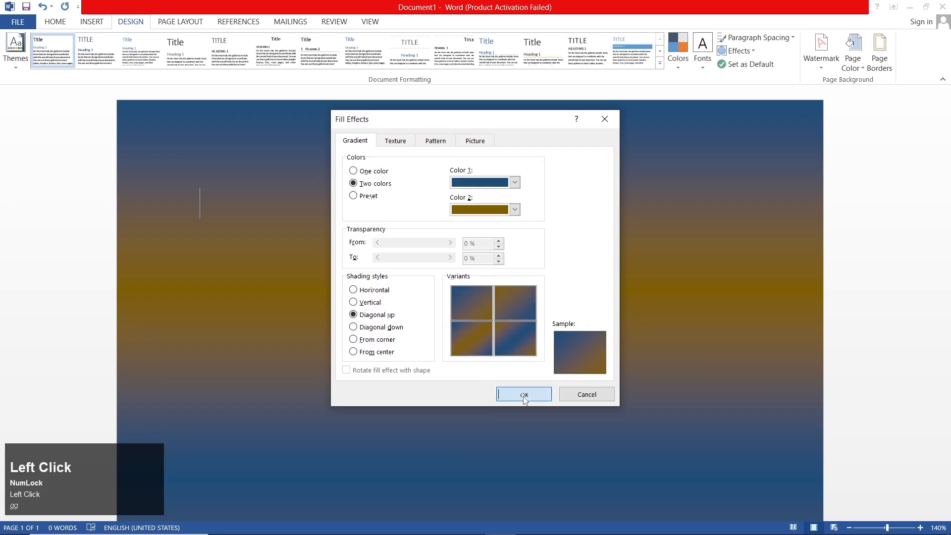
pyautogui.click(524, 394)
pyautogui.keyDown('ctrl'); pyautogui.scroll(-7, 446, 307); pyautogui.keyUp('ctrl')
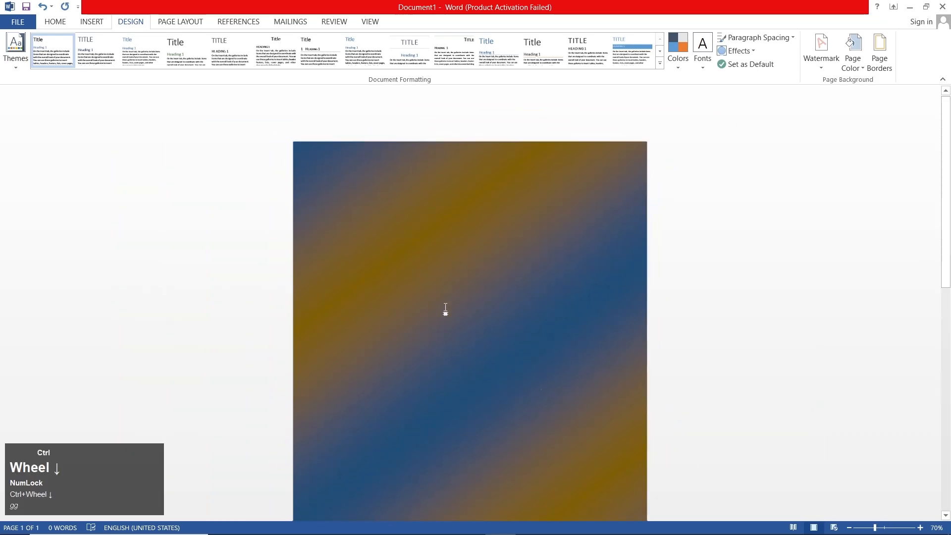
pyautogui.keyDown('ctrl'); pyautogui.scroll(7, 446, 312); pyautogui.keyUp('ctrl')
pyautogui.keyDown('ctrl'); pyautogui.scroll(1, 445, 307); pyautogui.keyUp('ctrl')
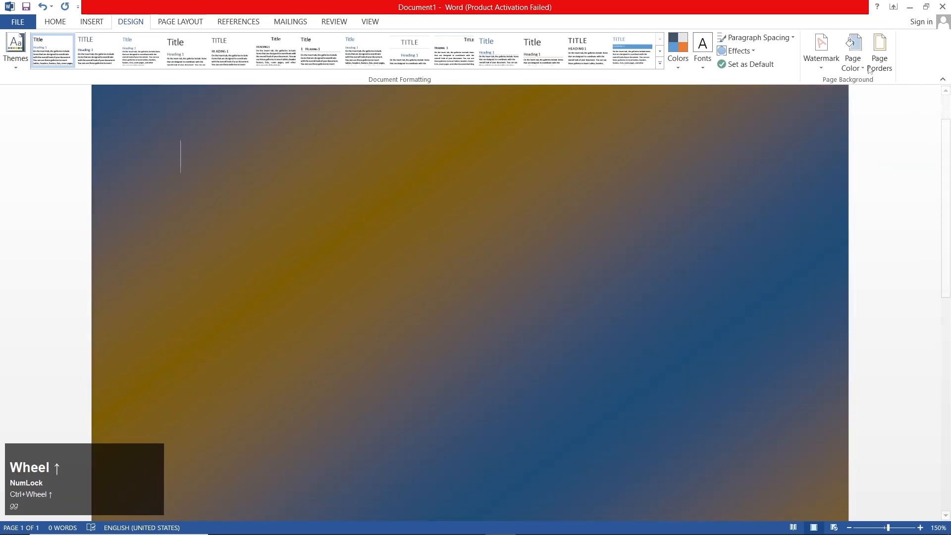
# Preview the Preset gradient with Early Sunset colors and the One color gradient in the page fill effects
pyautogui.click(853, 56)
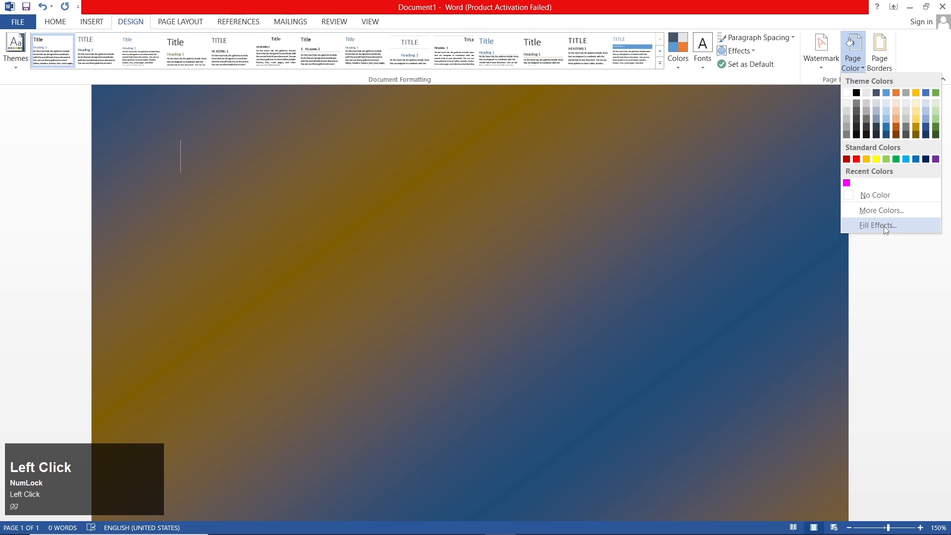
pyautogui.click(877, 225)
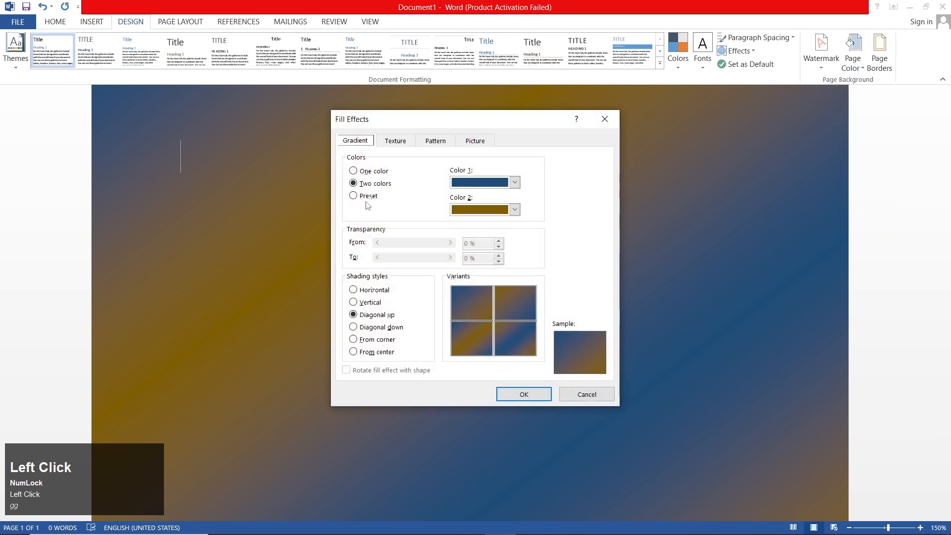
pyautogui.click(382, 198)
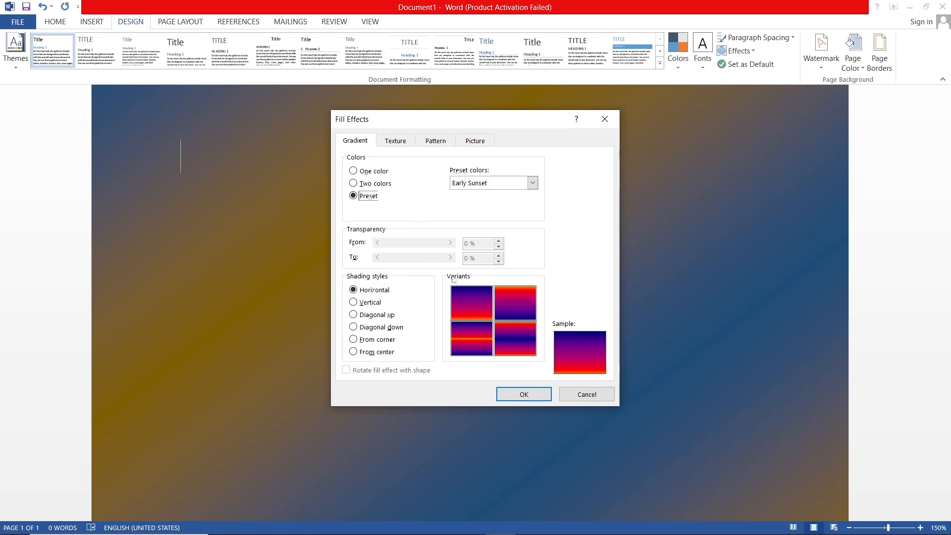
pyautogui.click(377, 172)
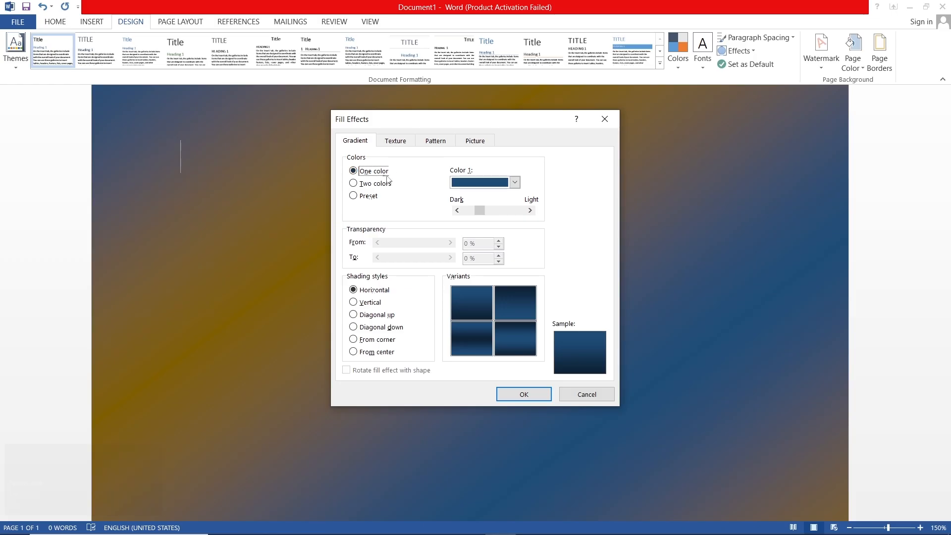
# Fill the page background with the light blue water droplets texture
pyautogui.click(395, 143)
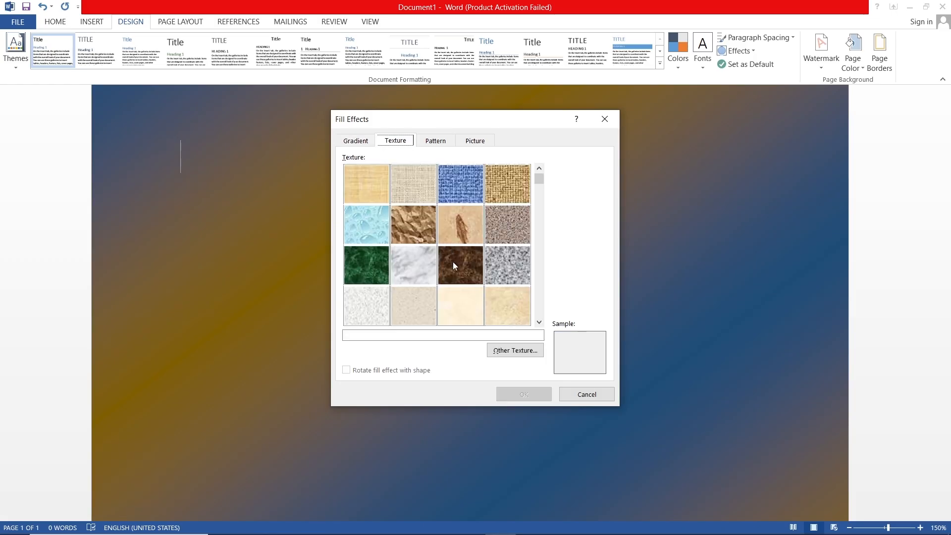
pyautogui.scroll(-1, 453, 267)
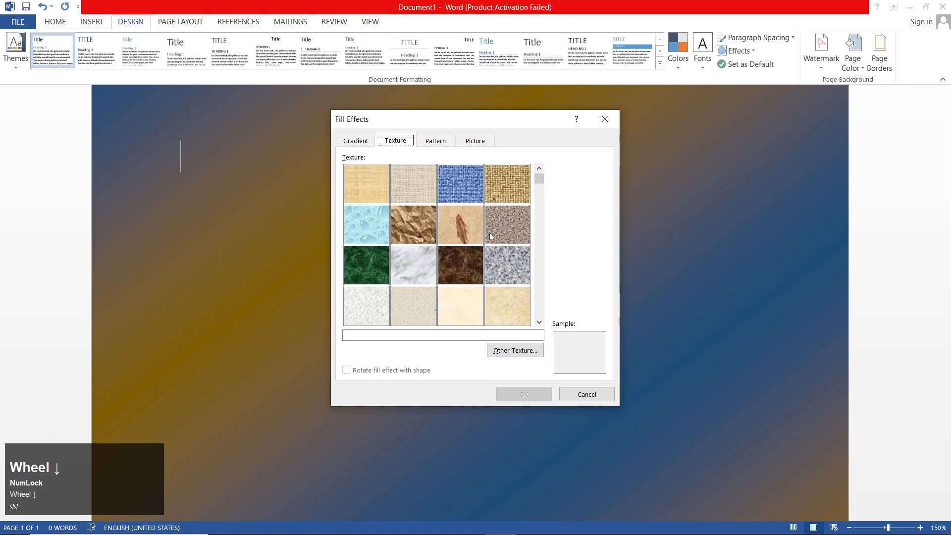
pyautogui.click(539, 195)
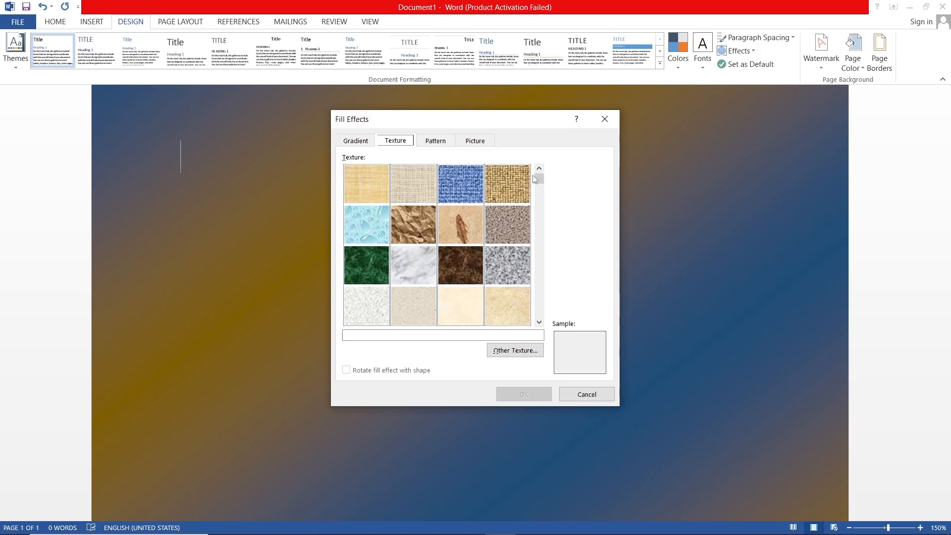
pyautogui.moveTo(540, 193); pyautogui.dragTo(543, 215)
pyautogui.click(539, 216)
pyautogui.click(540, 266)
pyautogui.click(541, 267)
pyautogui.click(539, 192)
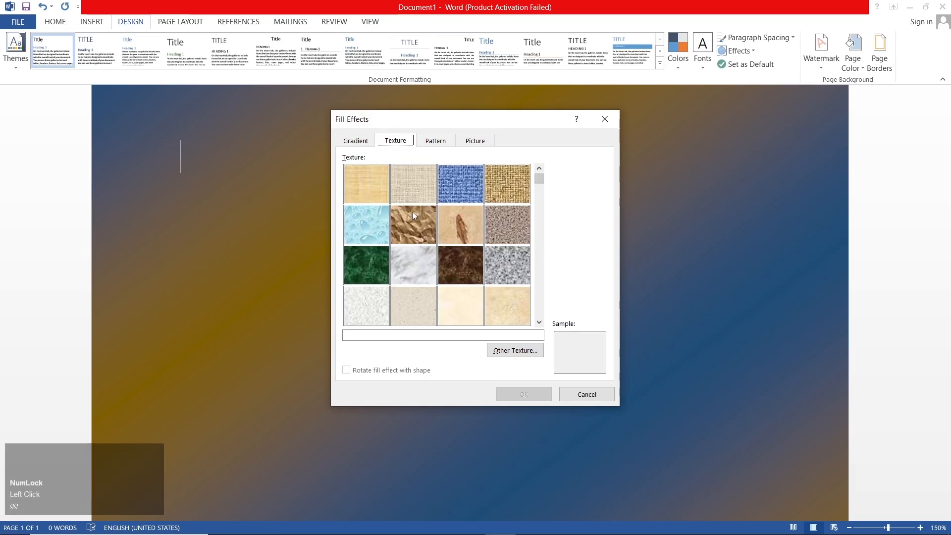
pyautogui.doubleClick(381, 222)
pyautogui.scroll(2, 381, 220)
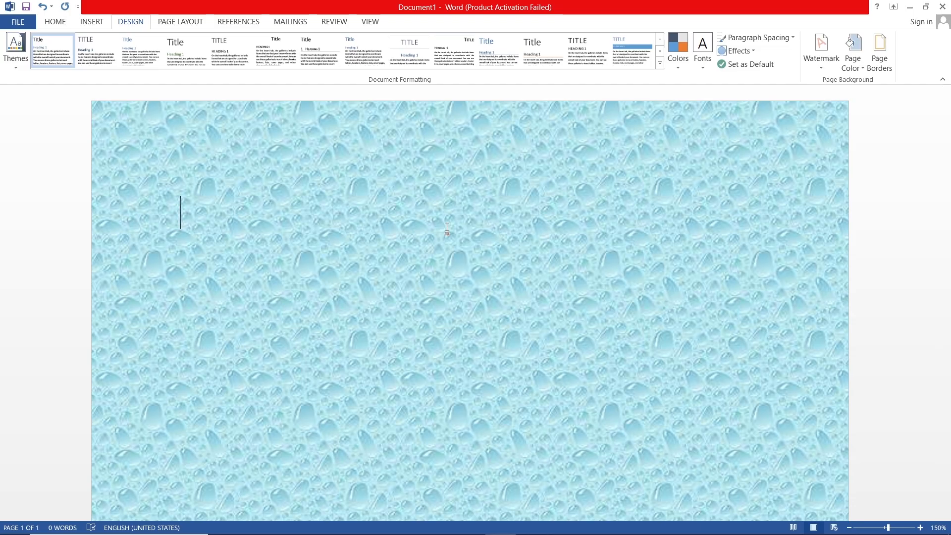
# Generate sample paragraphs on the page with the =RAND() function
pyautogui.write('=')
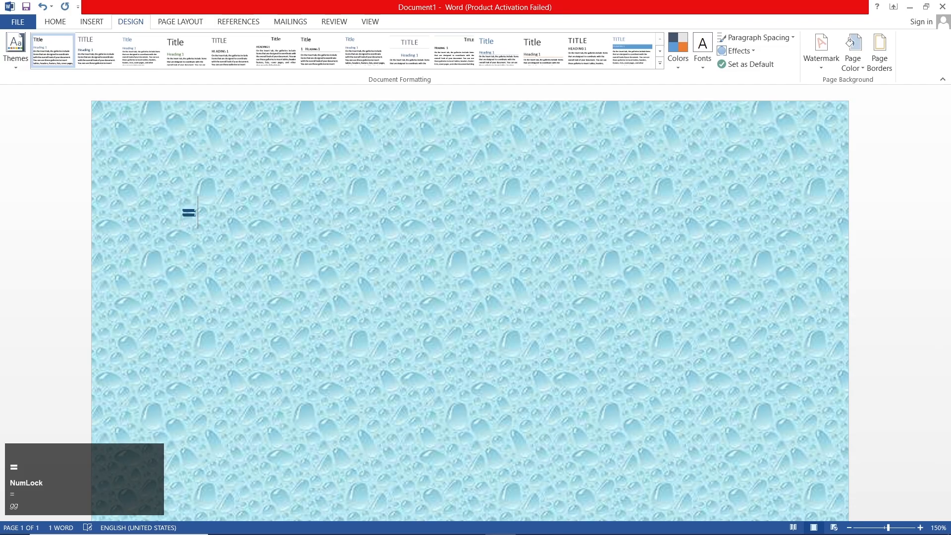
pyautogui.write('RAND')
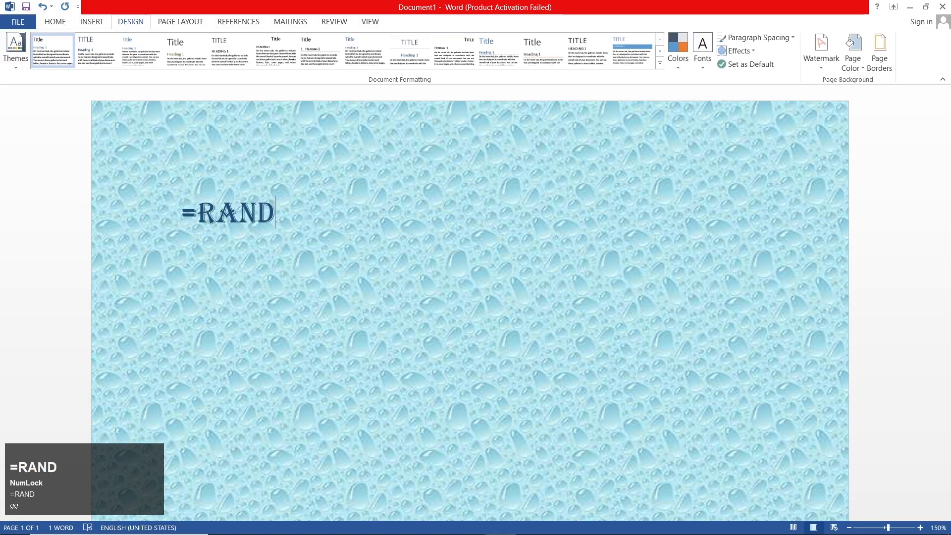
pyautogui.write('()')
pyautogui.press('Return')
# Clear all formatting from the entire sample text
pyautogui.hotkey('ctrl', 'a')
pyautogui.scroll(-9, 432, 233)
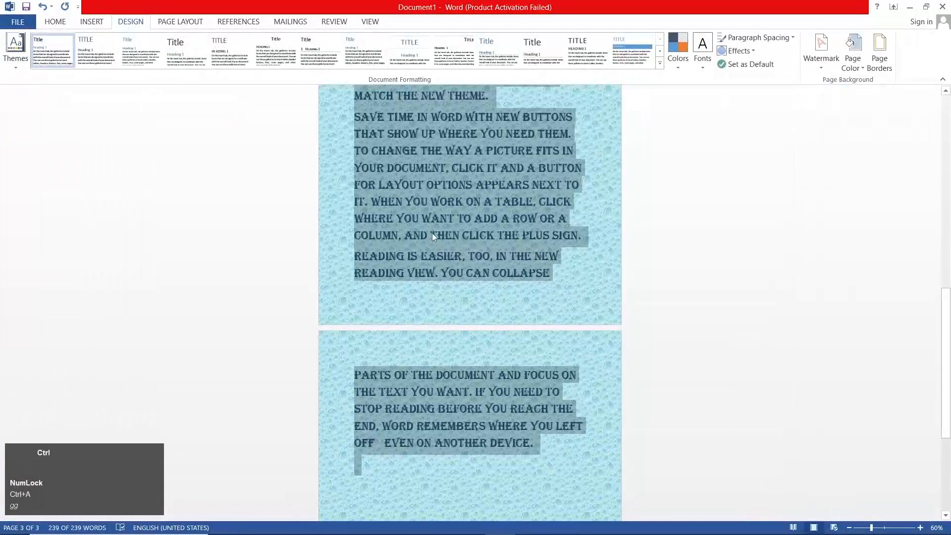
pyautogui.scroll(2, 432, 237)
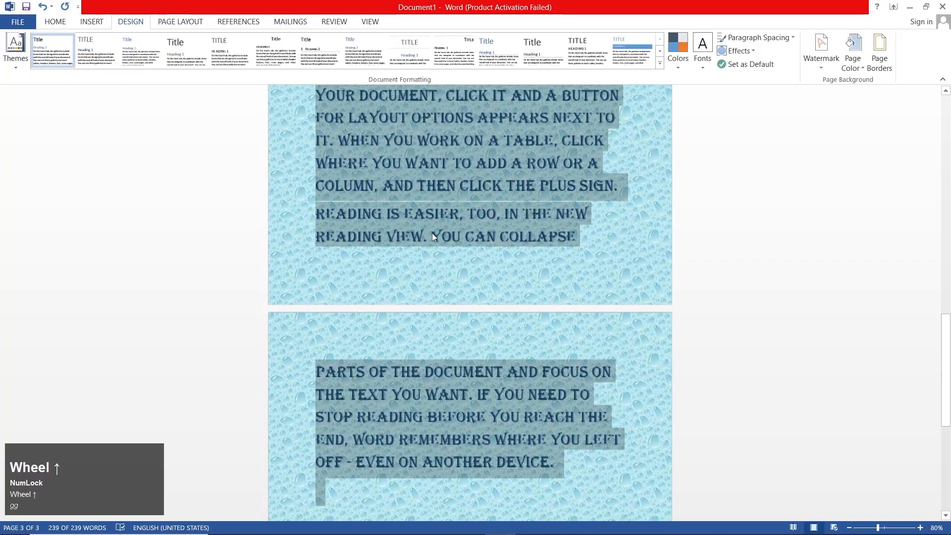
pyautogui.scroll(14, 426, 240)
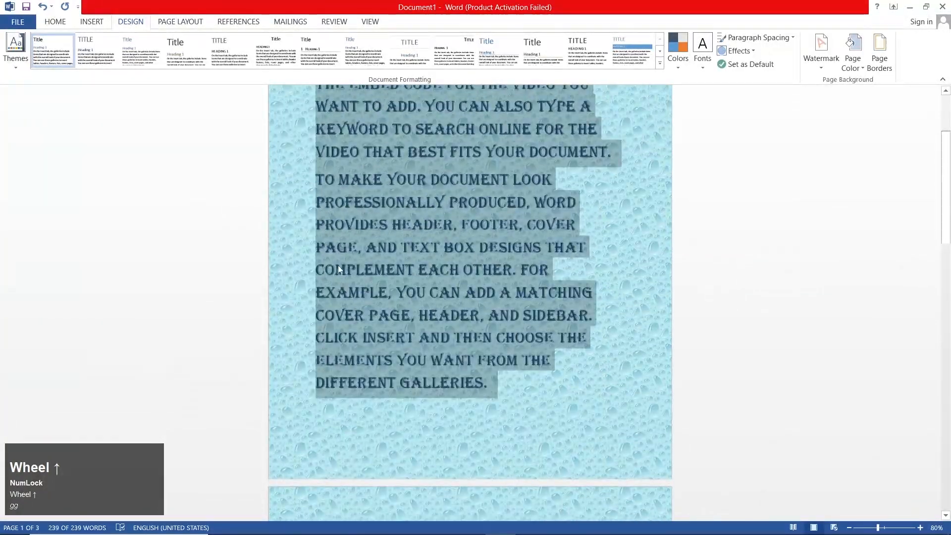
pyautogui.scroll(3, 337, 265)
pyautogui.click(62, 26)
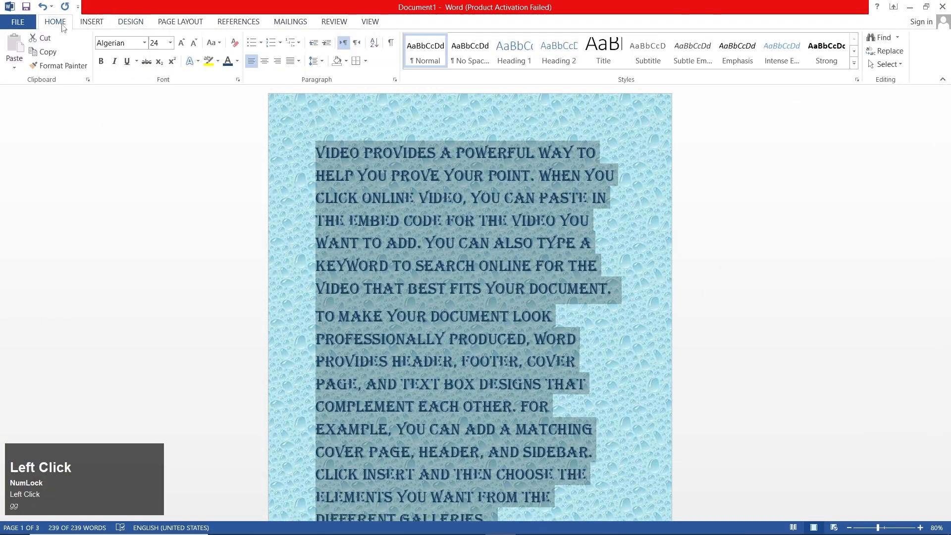
pyautogui.click(235, 43)
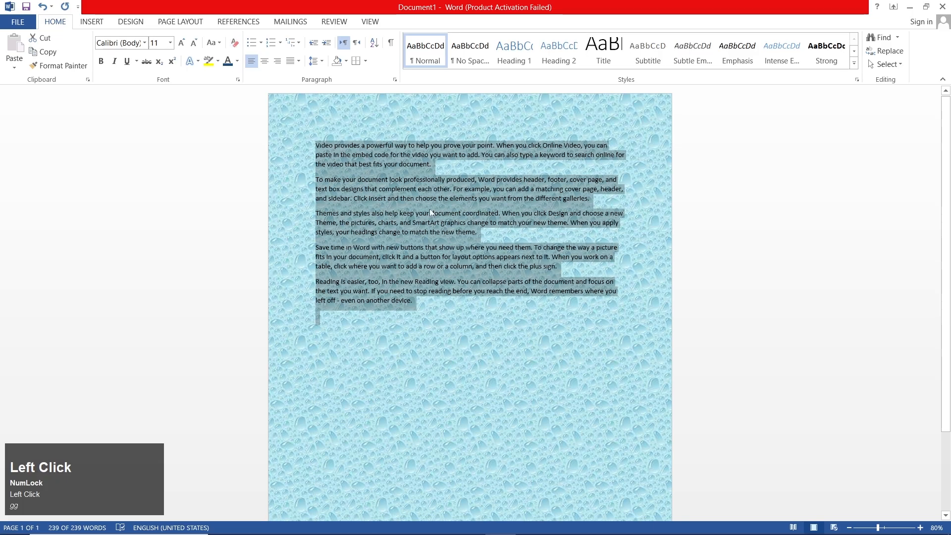
pyautogui.scroll(8, 431, 213)
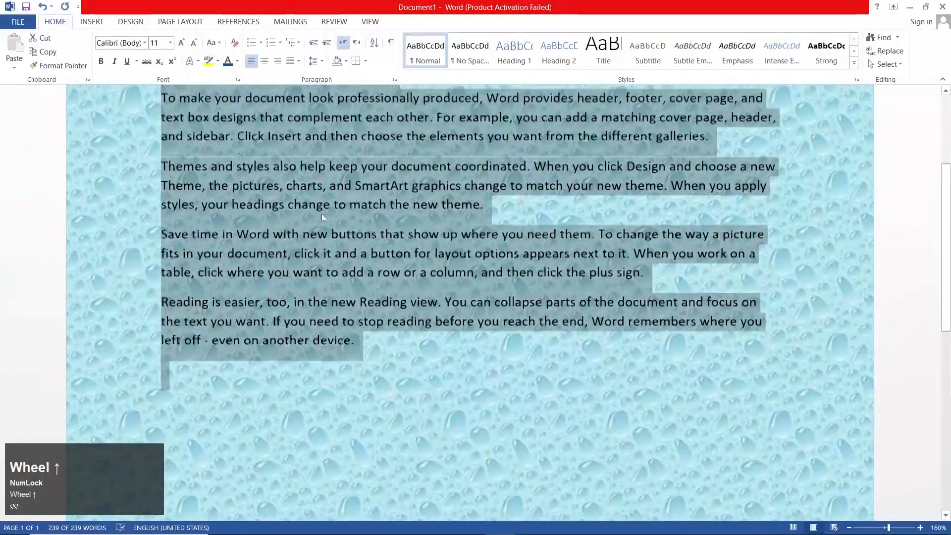
pyautogui.scroll(3, 322, 217)
pyautogui.click(362, 157)
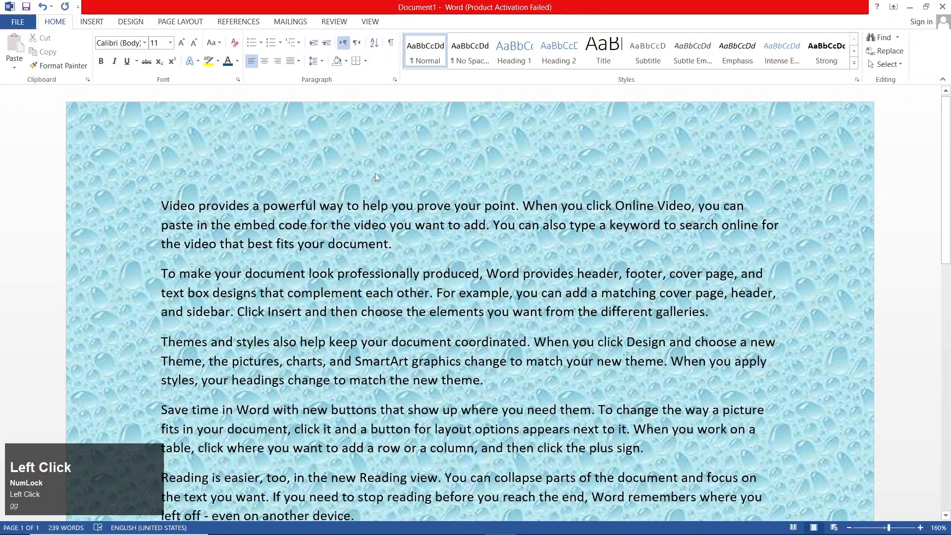
# Set up a pattern fill for the page background with the darkest orange theme shade as the foreground color
pyautogui.hotkey('ctrl', 'a')
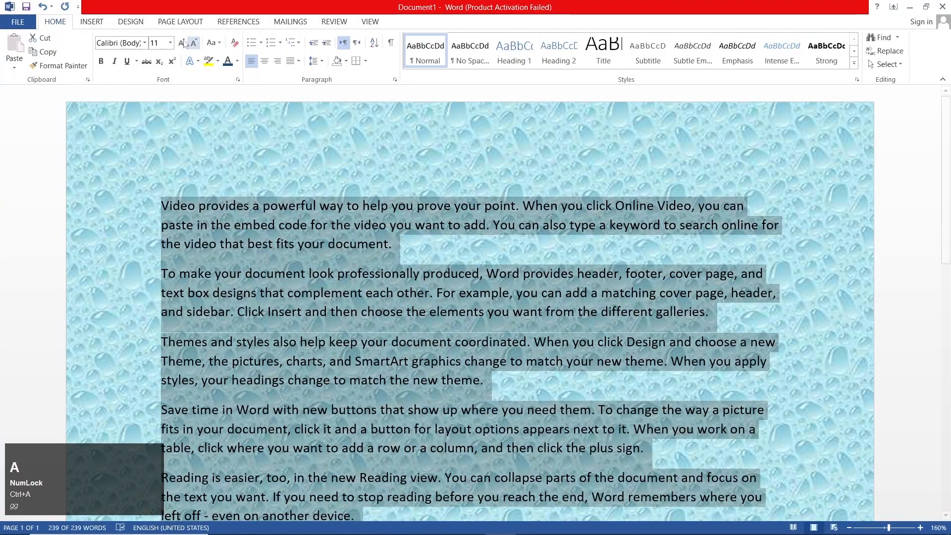
pyautogui.click(130, 21)
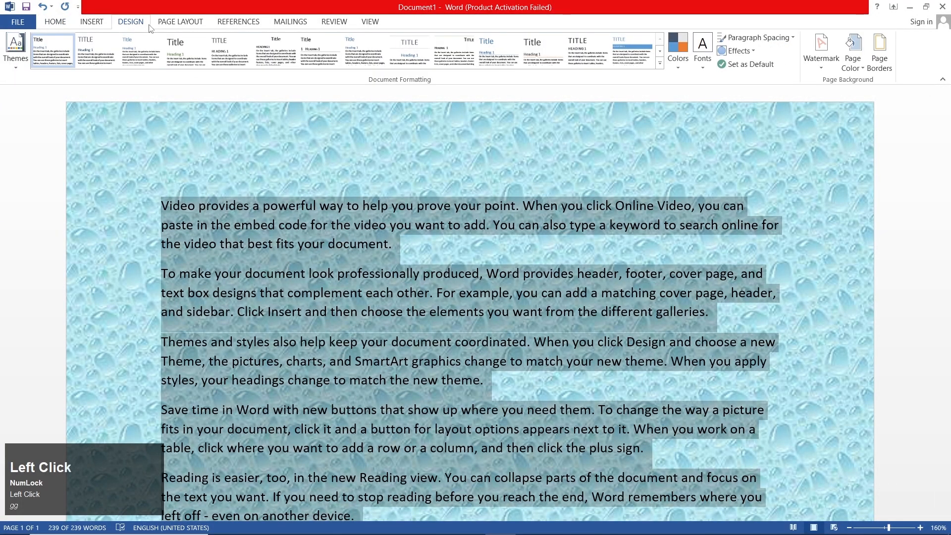
pyautogui.click(852, 69)
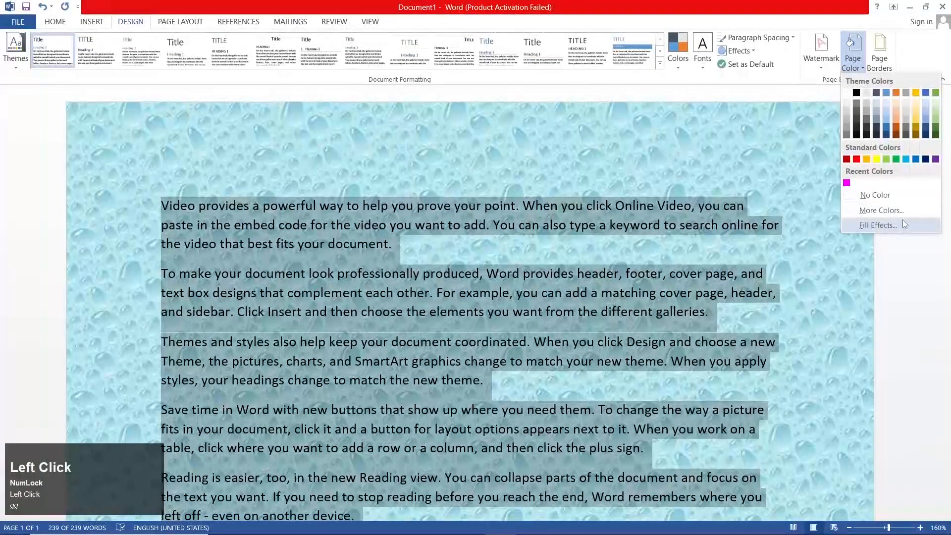
pyautogui.click(902, 221)
pyautogui.click(435, 139)
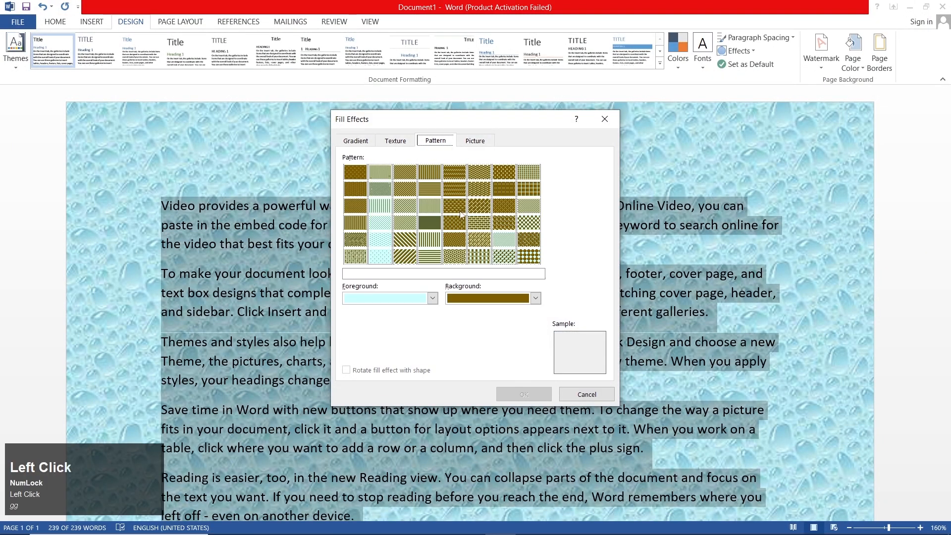
pyautogui.click(432, 298)
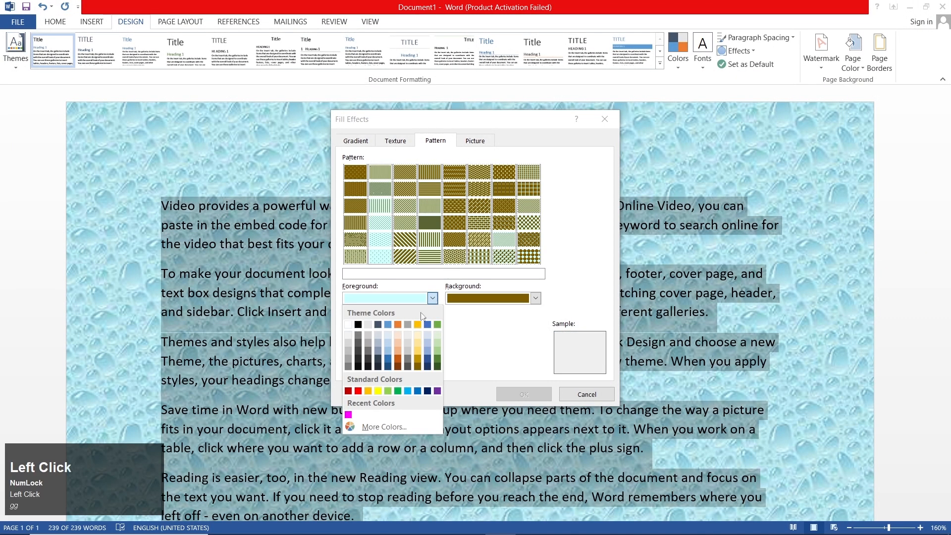
pyautogui.click(398, 366)
# Set the pattern's background color to the darkest green theme shade and apply the 5% pattern to the page
pyautogui.click(536, 298)
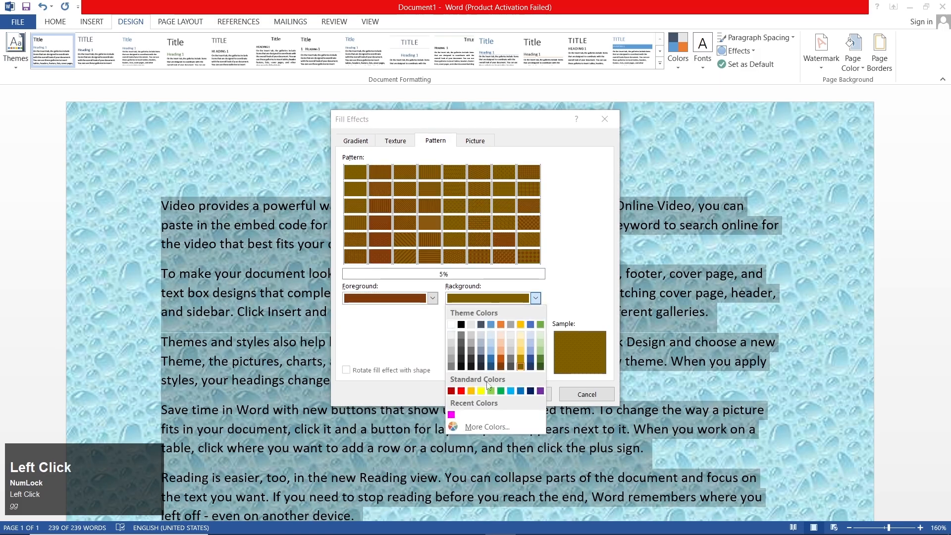
pyautogui.click(539, 366)
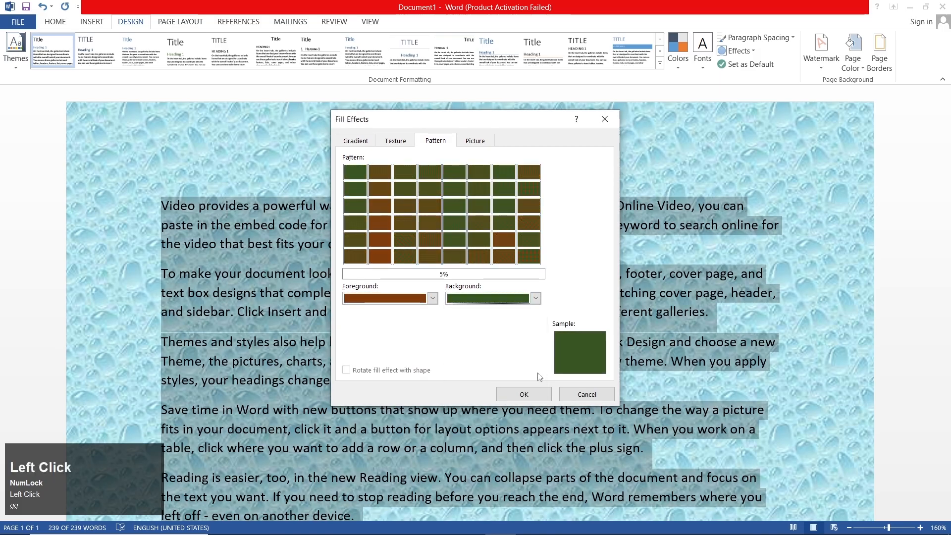
pyautogui.click(523, 395)
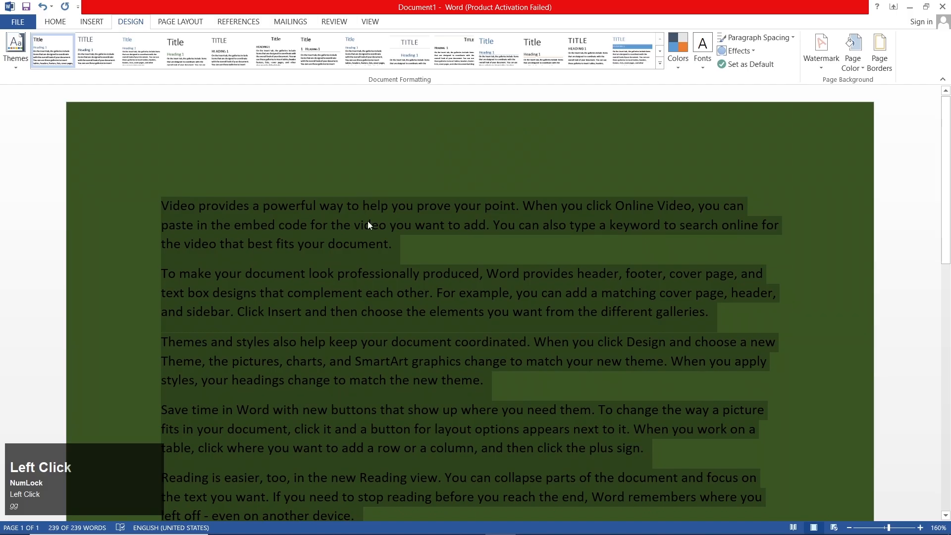
pyautogui.keyDown('ctrl'); pyautogui.scroll(20, 368, 220); pyautogui.keyUp('ctrl')
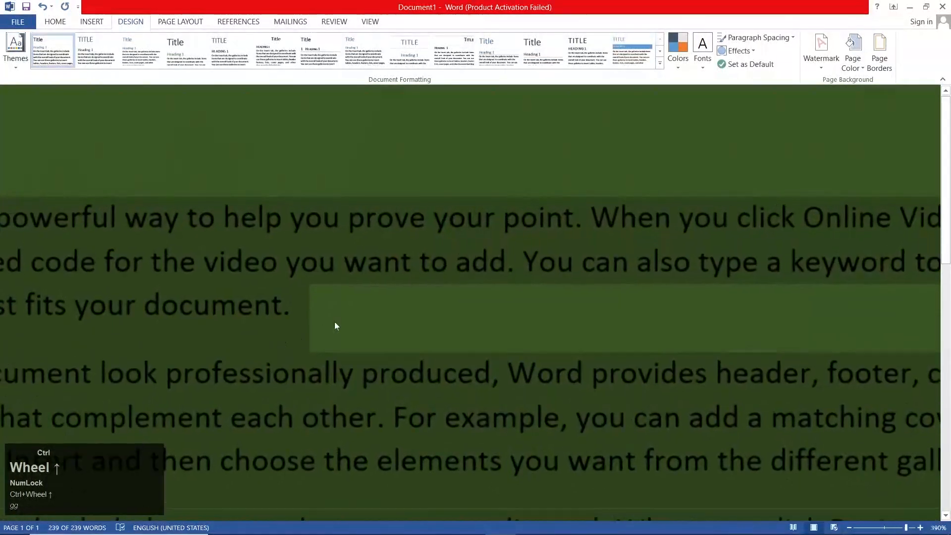
pyautogui.keyDown('ctrl'); pyautogui.scroll(14, 334, 325); pyautogui.keyUp('ctrl')
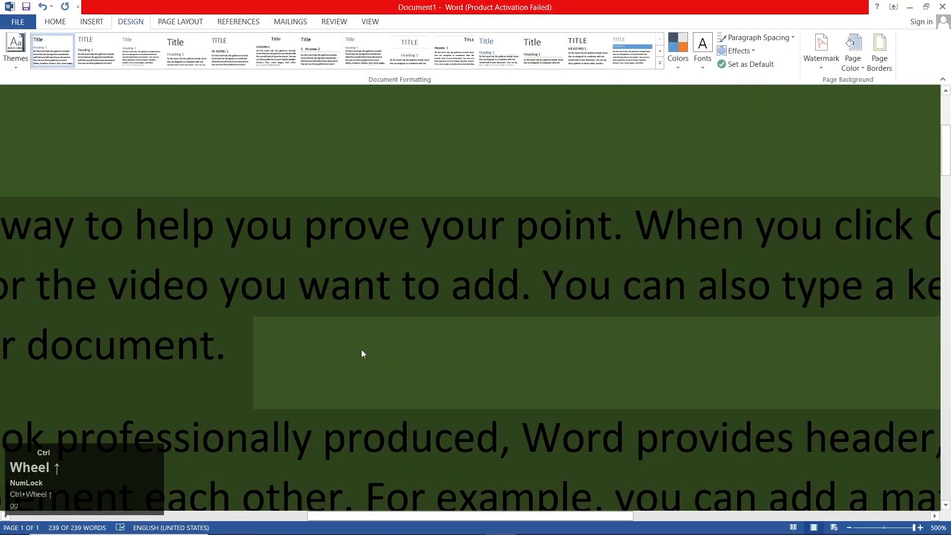
pyautogui.keyDown('ctrl'); pyautogui.scroll(-20, 347, 334); pyautogui.keyUp('ctrl')
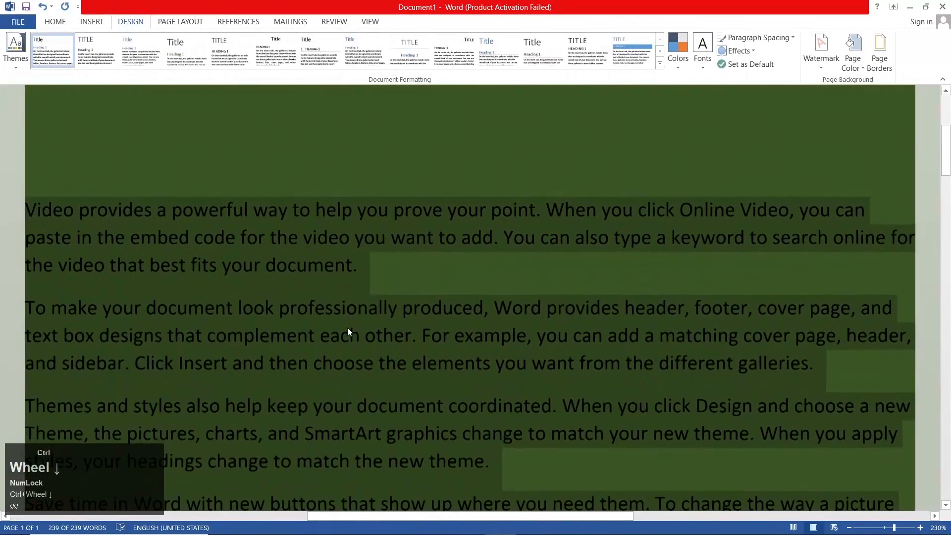
pyautogui.keyDown('ctrl'); pyautogui.scroll(-12, 348, 330); pyautogui.keyUp('ctrl')
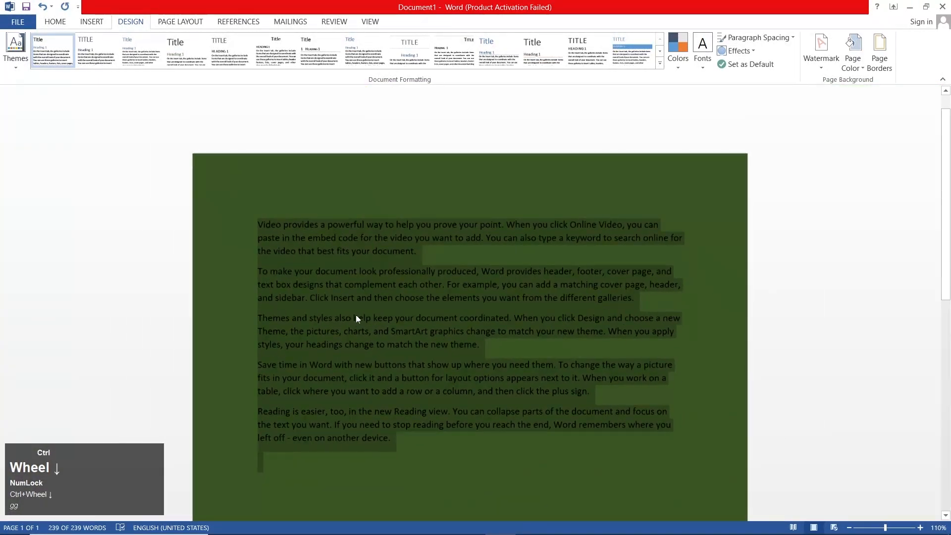
pyautogui.scroll(-1, 360, 312)
pyautogui.keyDown('ctrl'); pyautogui.scroll(3, 358, 308); pyautogui.keyUp('ctrl')
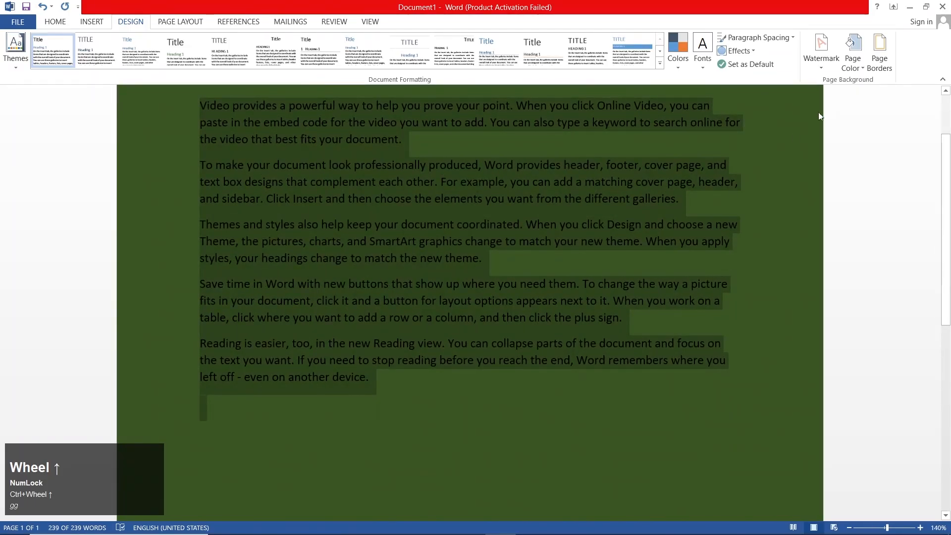
# Start a picture fill for the page background and search Bing images for "watches"
pyautogui.click(852, 54)
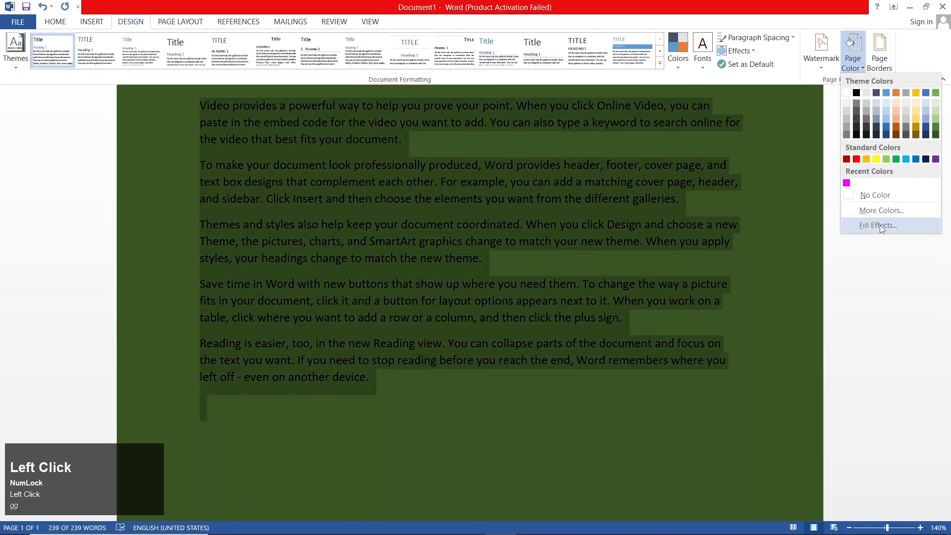
pyautogui.click(869, 223)
pyautogui.click(482, 141)
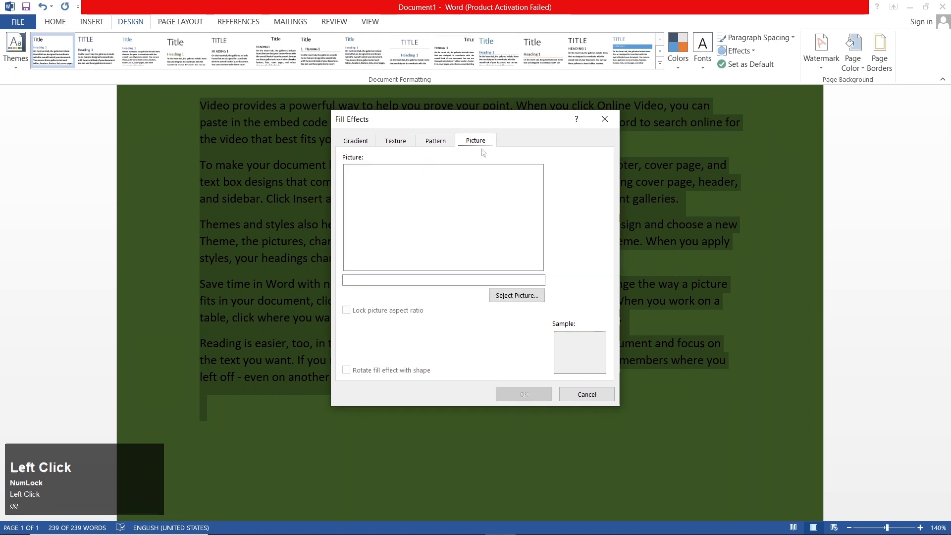
pyautogui.click(516, 295)
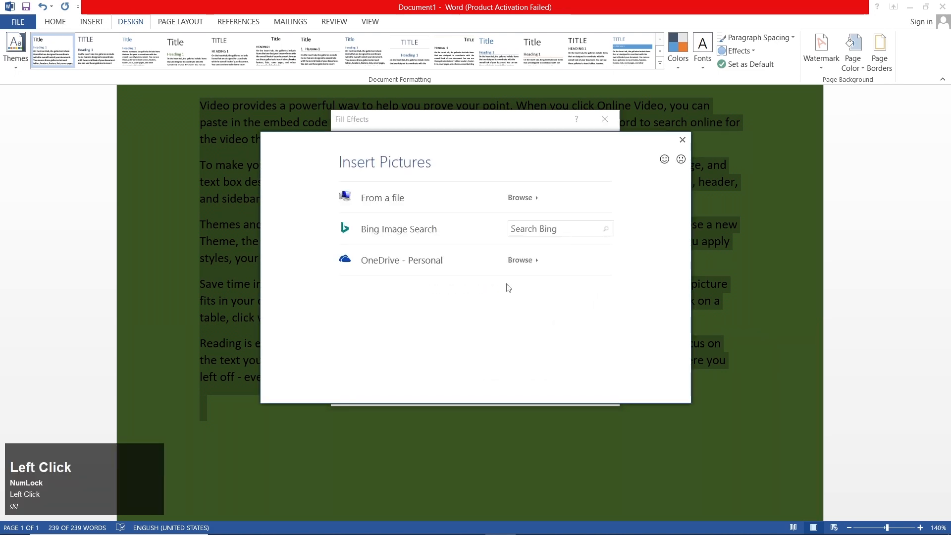
pyautogui.click(528, 231)
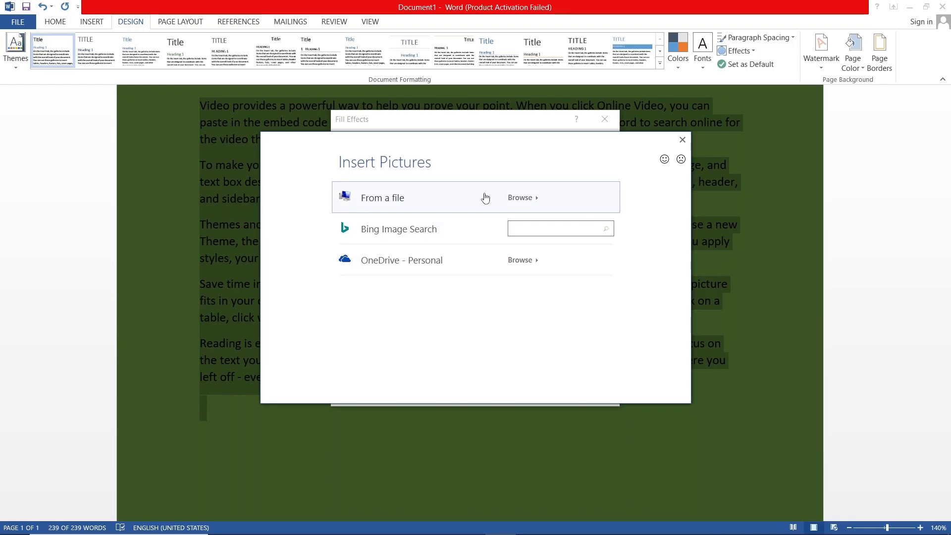
pyautogui.write('watches')
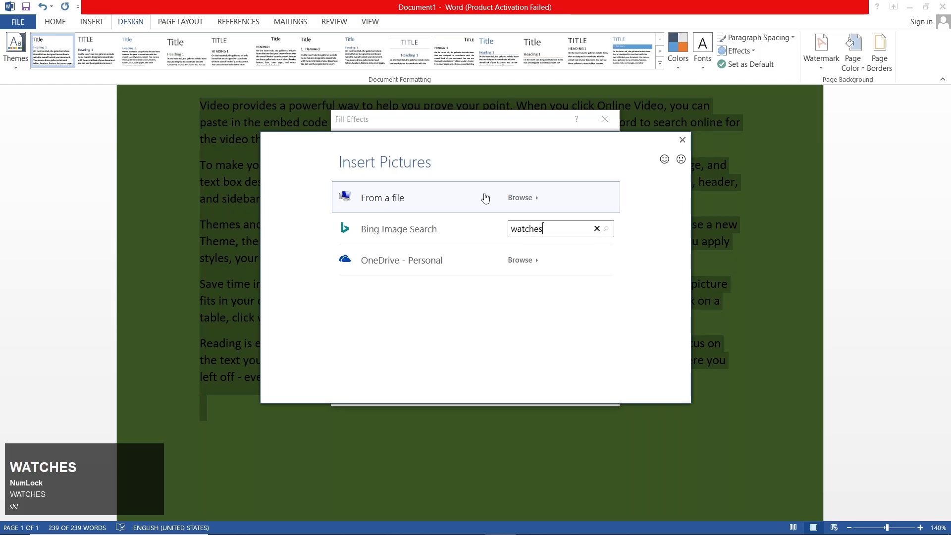
pyautogui.press('Return')
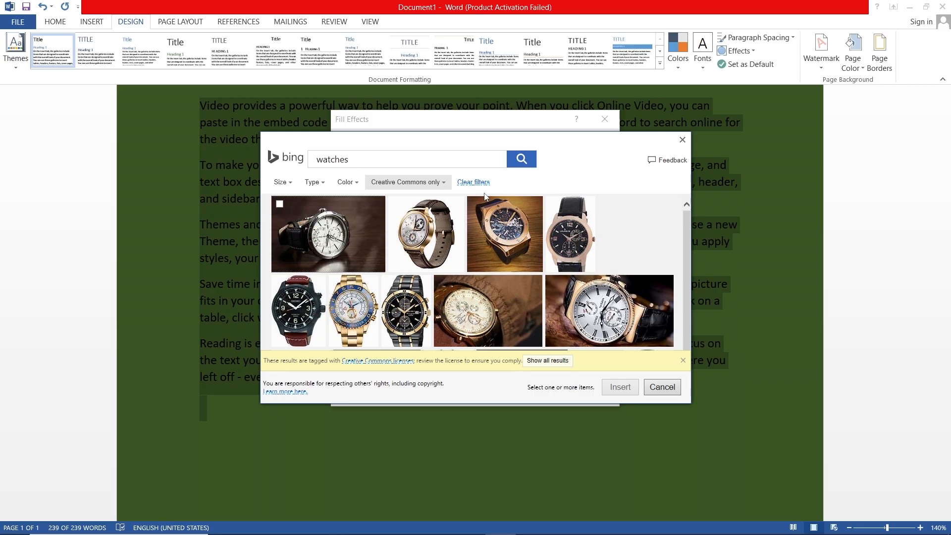
# Fill the page background with the black chronograph watch picture that has a green dial, and undo that fill
pyautogui.scroll(-5, 507, 241)
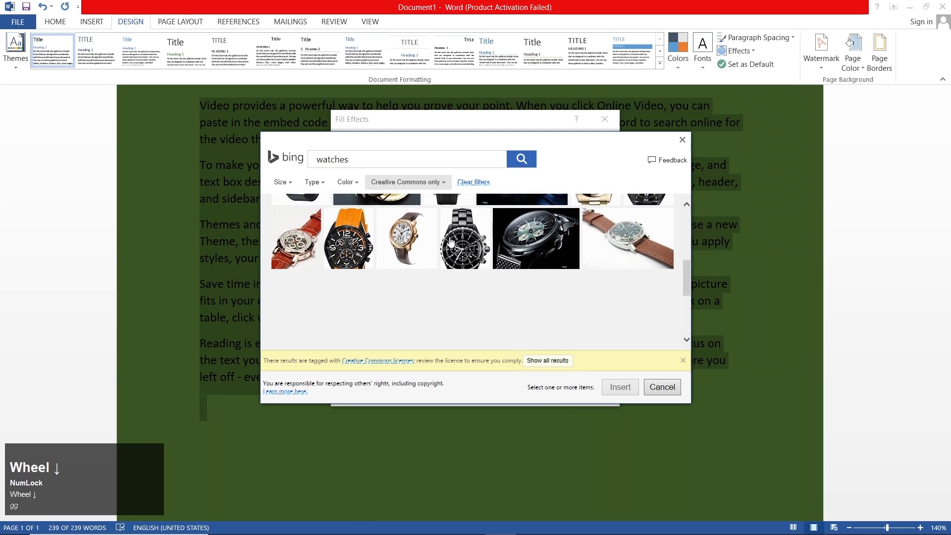
pyautogui.click(520, 251)
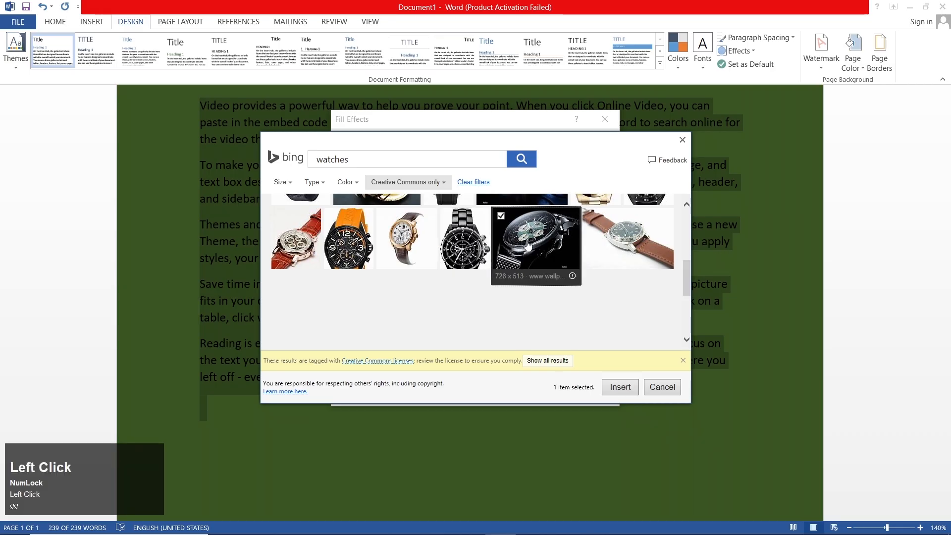
pyautogui.click(614, 391)
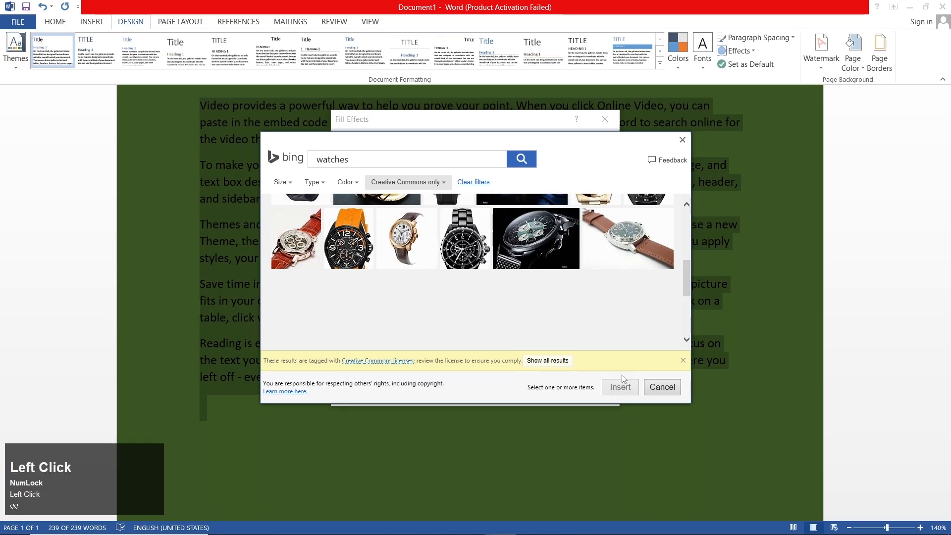
pyautogui.click(524, 394)
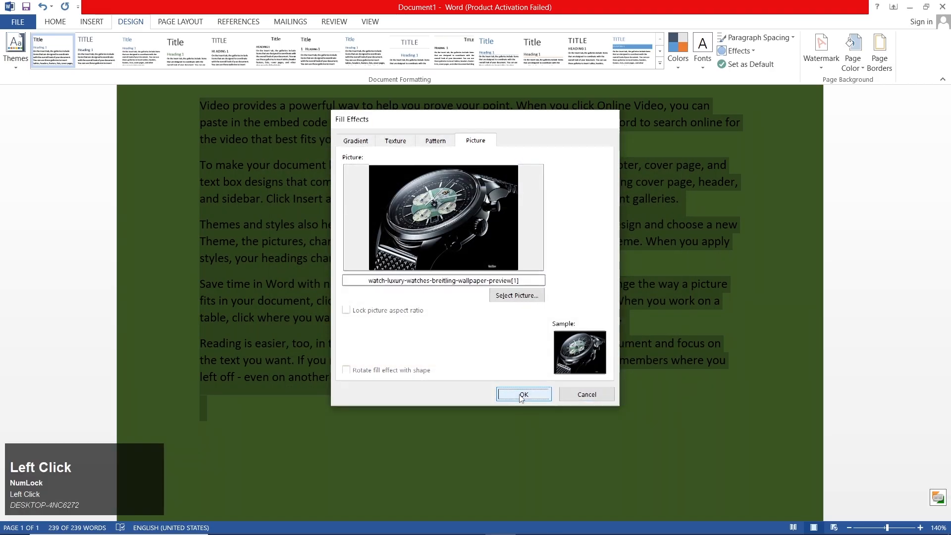
pyautogui.keyDown('ctrl'); pyautogui.scroll(-1, 452, 295); pyautogui.keyUp('ctrl')
pyautogui.keyDown('ctrl'); pyautogui.scroll(-6, 453, 290); pyautogui.keyUp('ctrl')
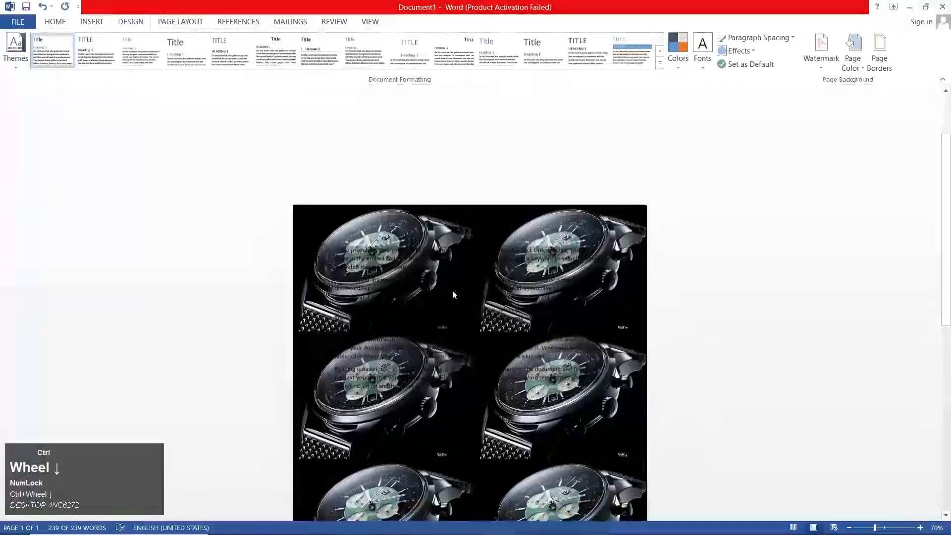
pyautogui.keyDown('ctrl'); pyautogui.scroll(-4, 453, 291); pyautogui.keyUp('ctrl')
pyautogui.keyDown('ctrl'); pyautogui.scroll(3, 452, 291); pyautogui.keyUp('ctrl')
pyautogui.keyDown('ctrl'); pyautogui.scroll(4, 452, 291); pyautogui.keyUp('ctrl')
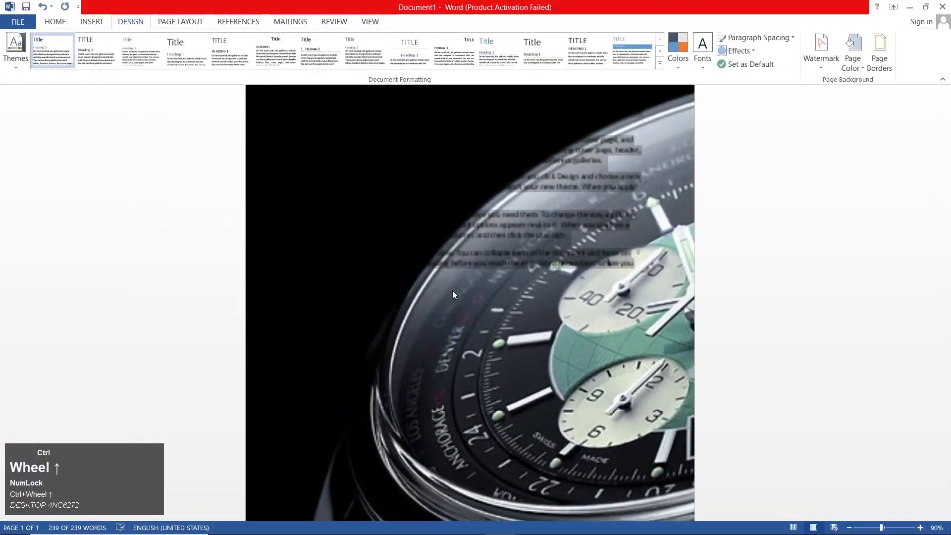
pyautogui.keyDown('ctrl'); pyautogui.scroll(2, 453, 290); pyautogui.keyUp('ctrl')
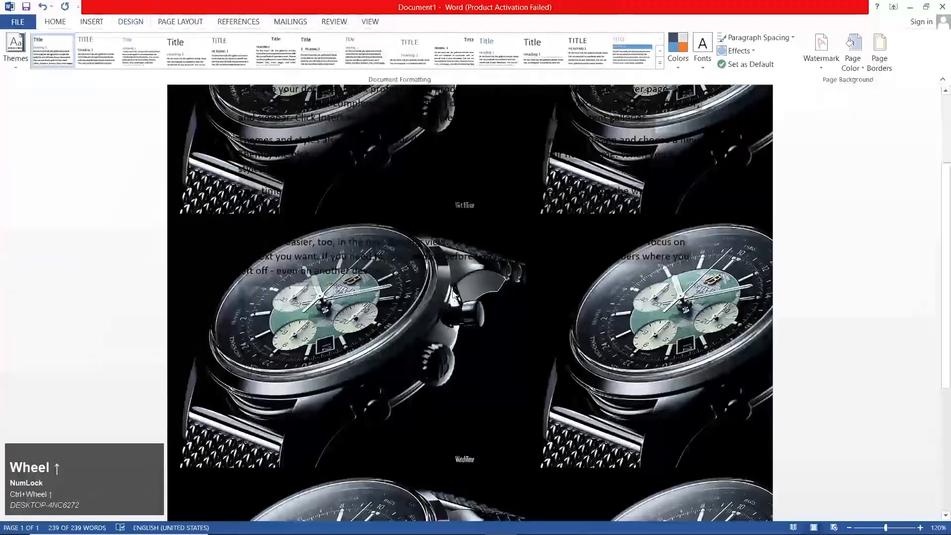
pyautogui.hotkey('ctrl', 'z')
pyautogui.scroll(3, 453, 290)
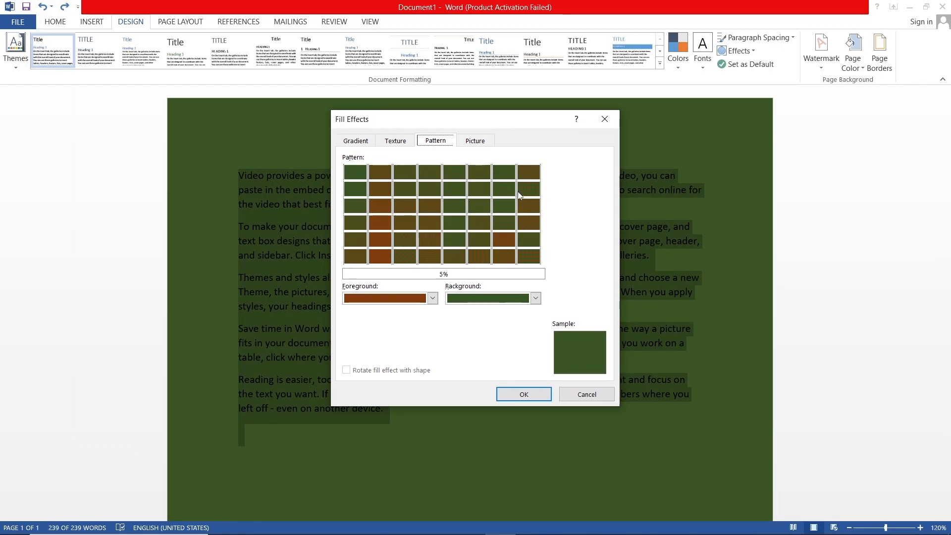
# Start another picture fill for the page background and search Bing images for "themes"
pyautogui.click(475, 140)
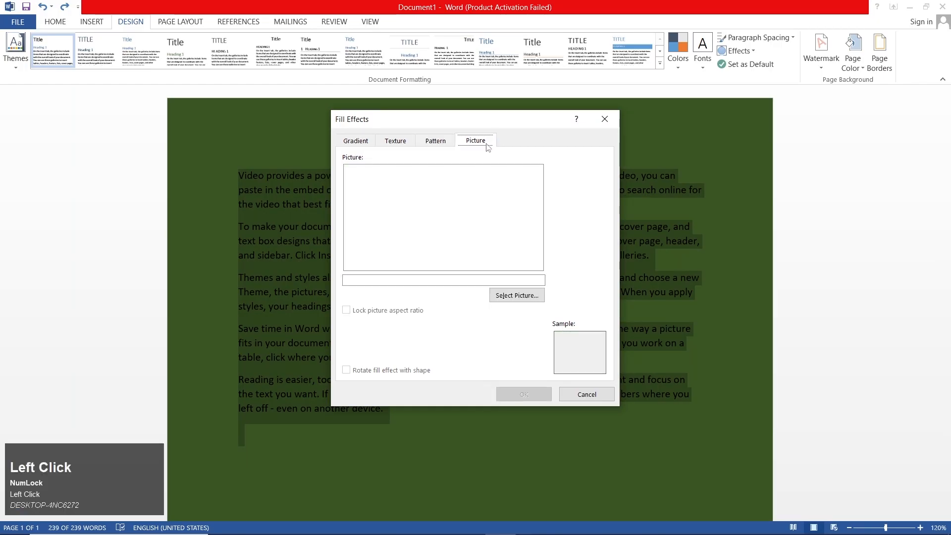
pyautogui.click(514, 297)
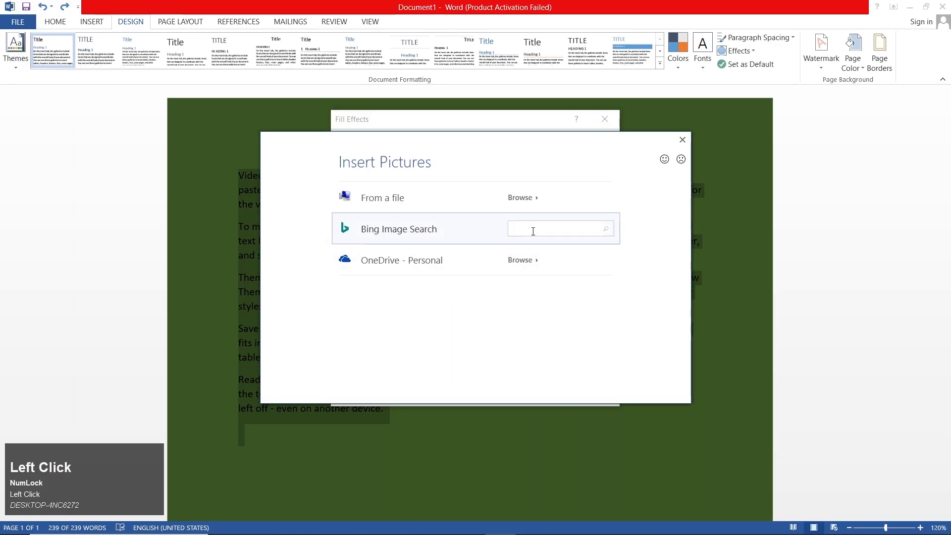
pyautogui.write('themes')
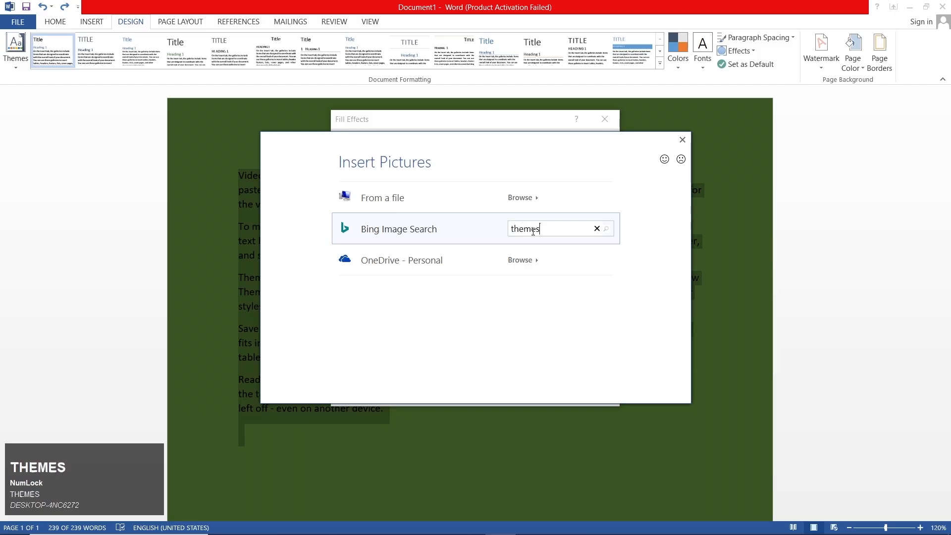
pyautogui.press('Return')
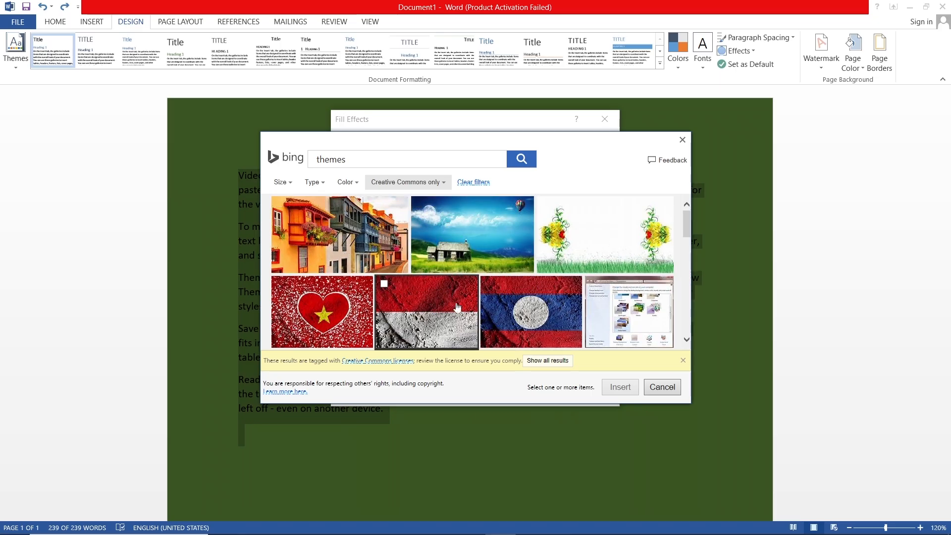
# Fill the page background with the picture of colorful houses with flowered balconies
pyautogui.scroll(-3, 601, 319)
pyautogui.scroll(3, 600, 319)
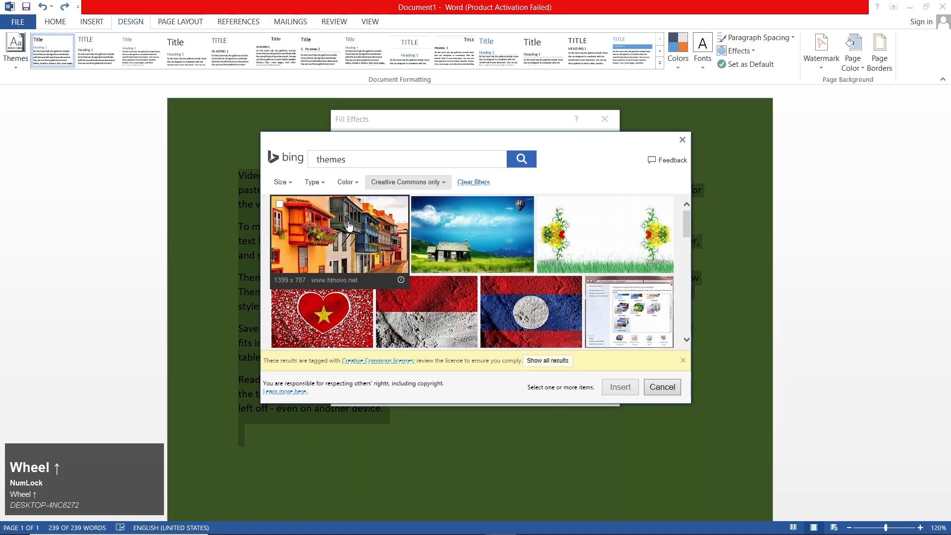
pyautogui.click(324, 230)
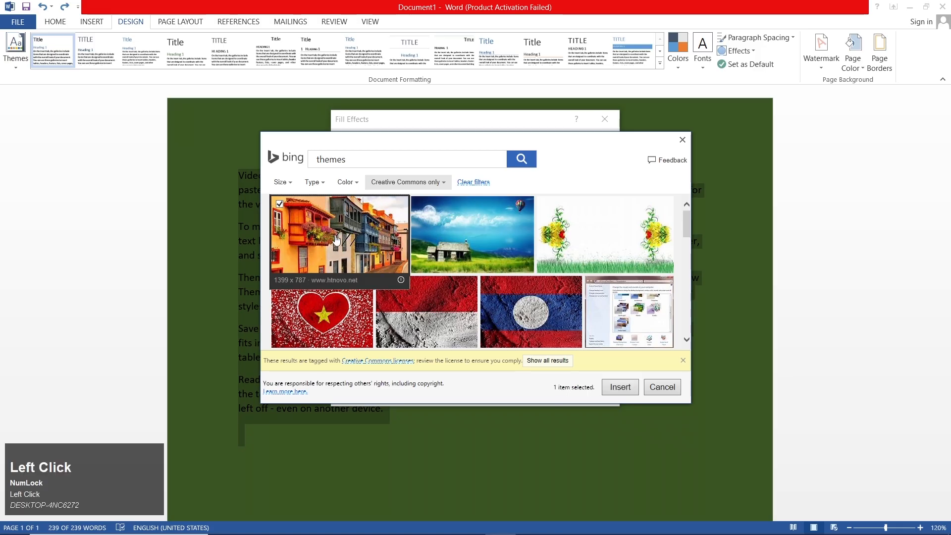
pyautogui.click(620, 387)
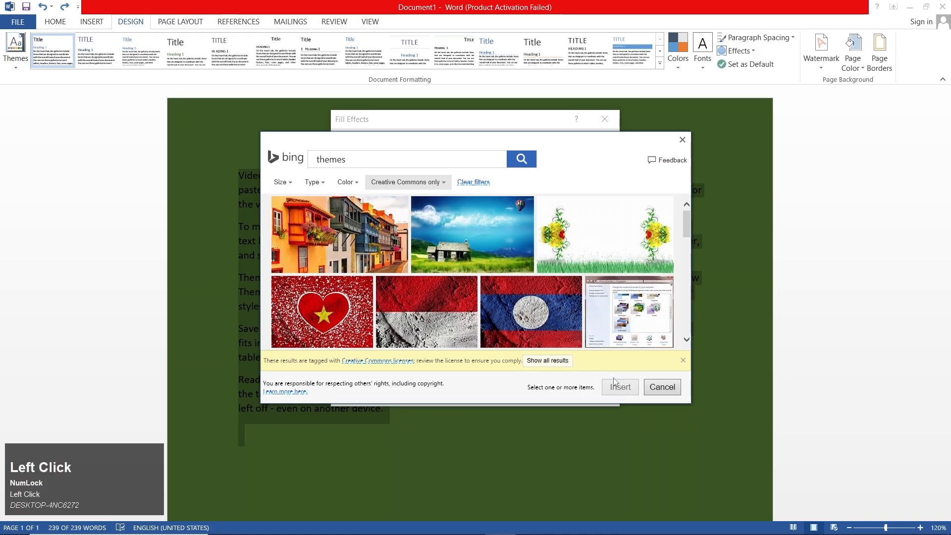
pyautogui.click(512, 393)
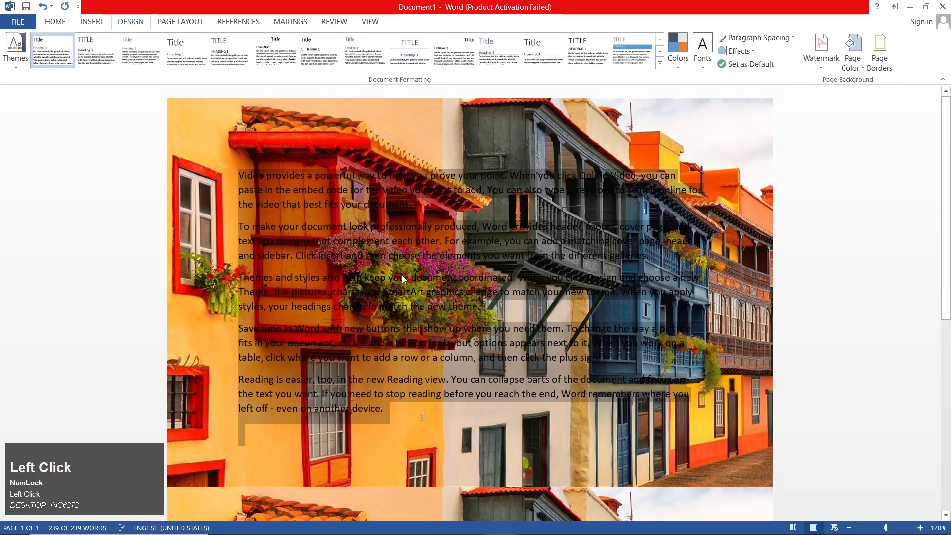
pyautogui.scroll(-3, 401, 266)
pyautogui.scroll(3, 415, 268)
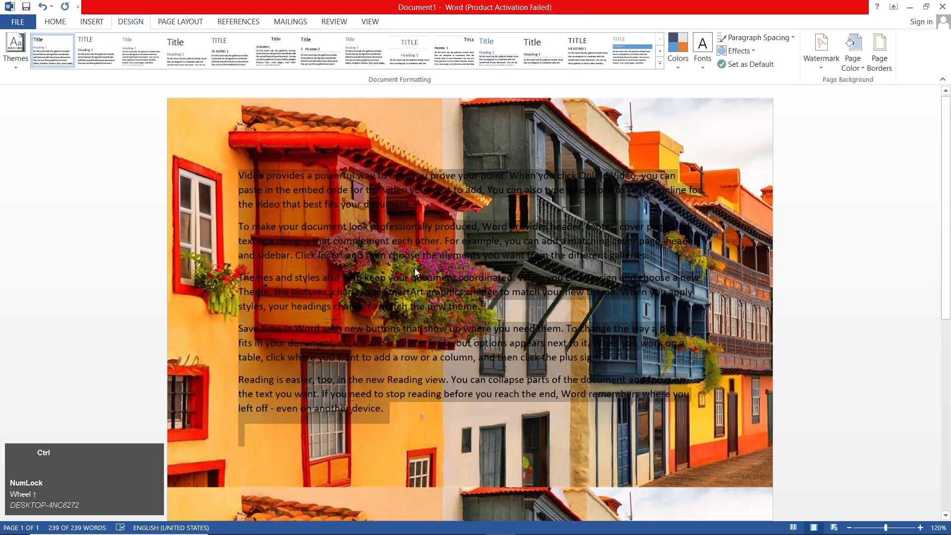
# Undo all page background fills and sample text edits back to a blank white page
pyautogui.hotkey('ctrl', 'z')
pyautogui.hotkey('ctrl', 'z')
pyautogui.hotkey('ctrl', 'z')
pyautogui.hotkey('ctrl', 'z')
pyautogui.hotkey('ctrl', 'z')
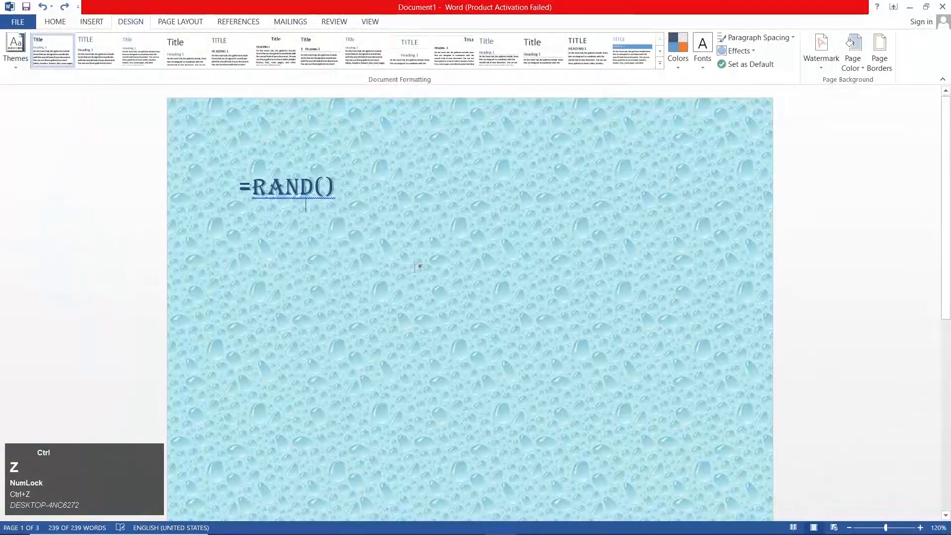
pyautogui.hotkey('ctrl', 'z')
pyautogui.hotkey('ctrl', 'z')
pyautogui.hotkey('ctrl', 'z')
pyautogui.hotkey('ctrl', 'z')
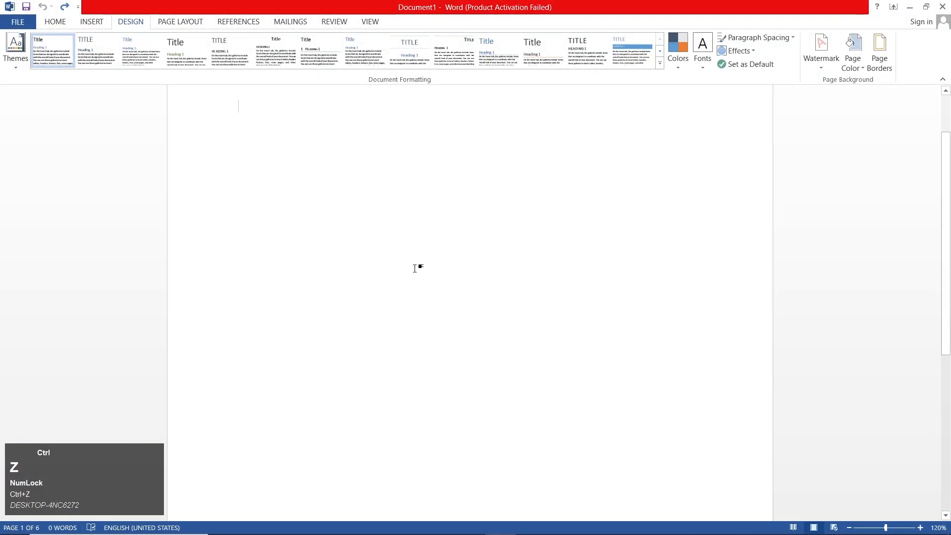
pyautogui.scroll(1, 416, 269)
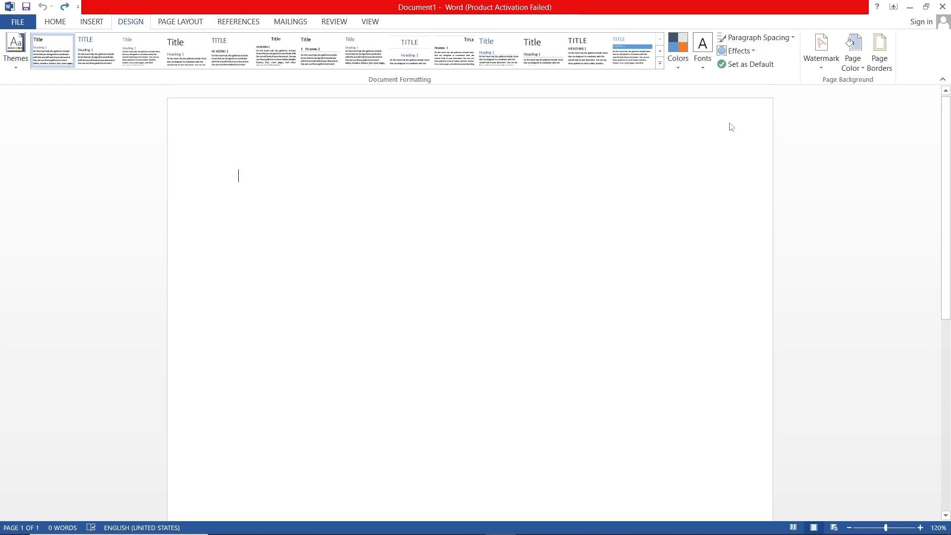
pyautogui.click(871, 70)
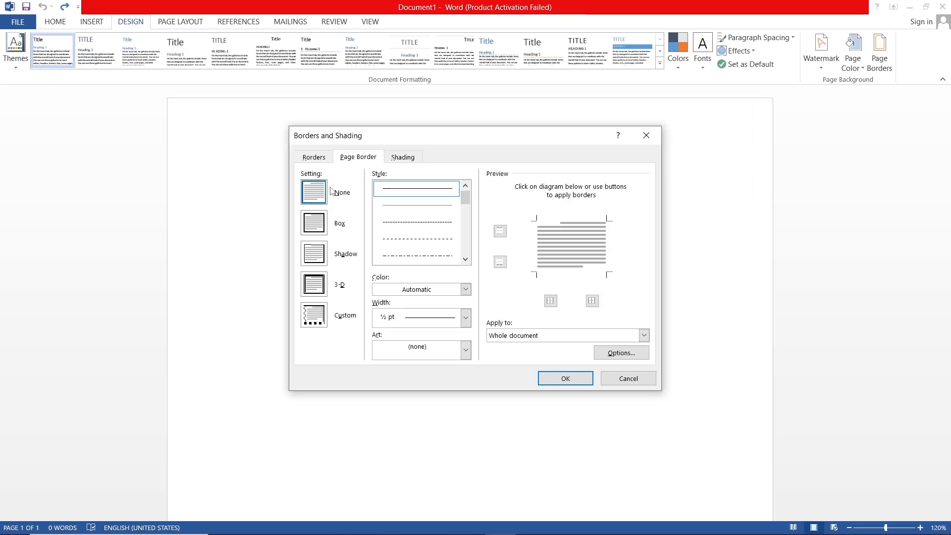
pyautogui.click(313, 158)
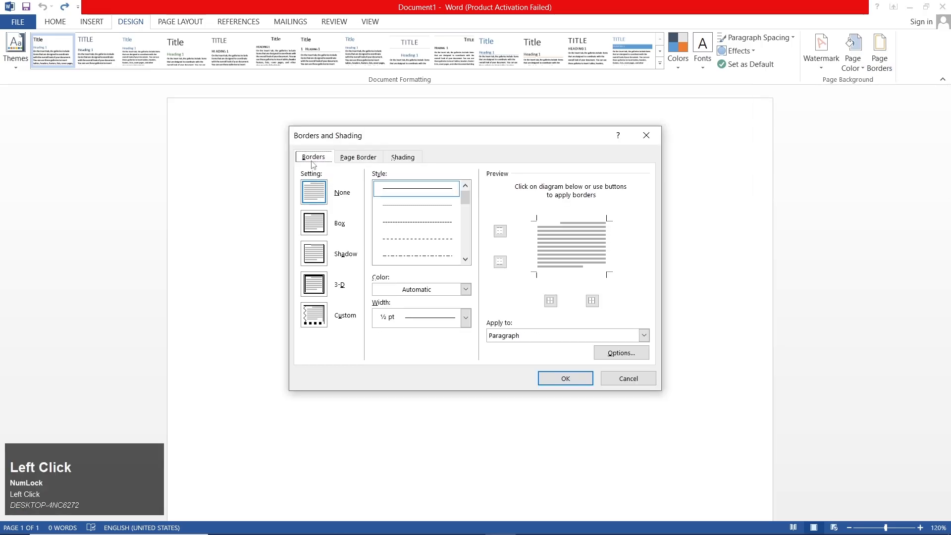
pyautogui.click(351, 160)
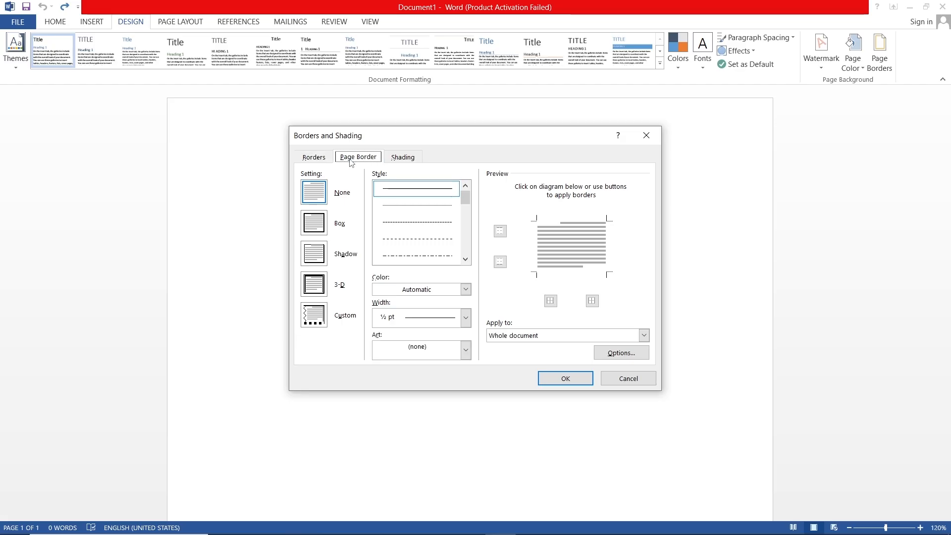
pyautogui.click(629, 376)
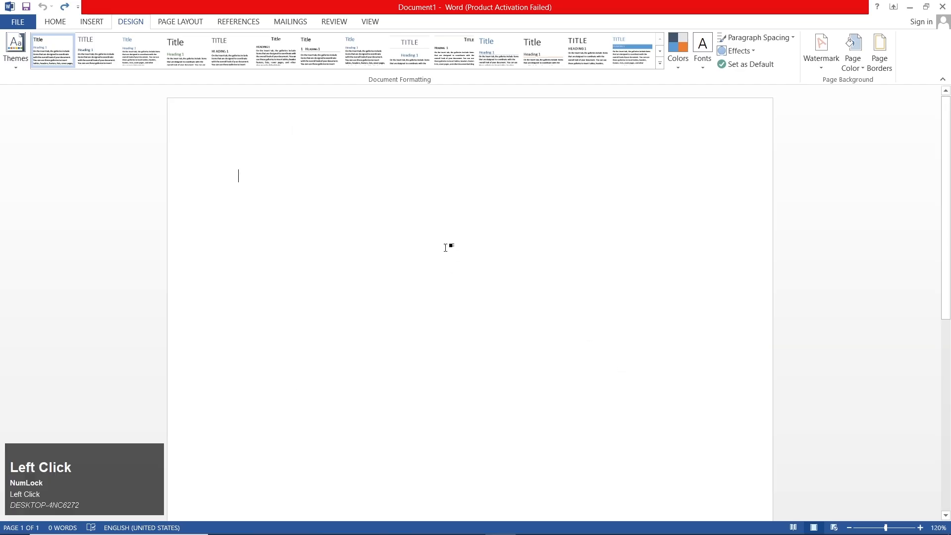
# Generate sample paragraphs on the blank page with the =rand() function
pyautogui.write('=rand')
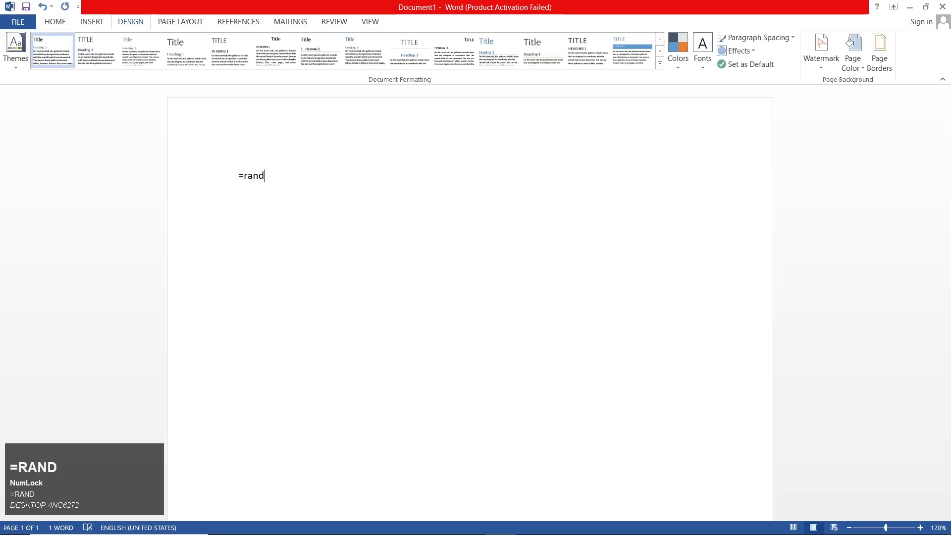
pyautogui.write('()')
pyautogui.press('Return')
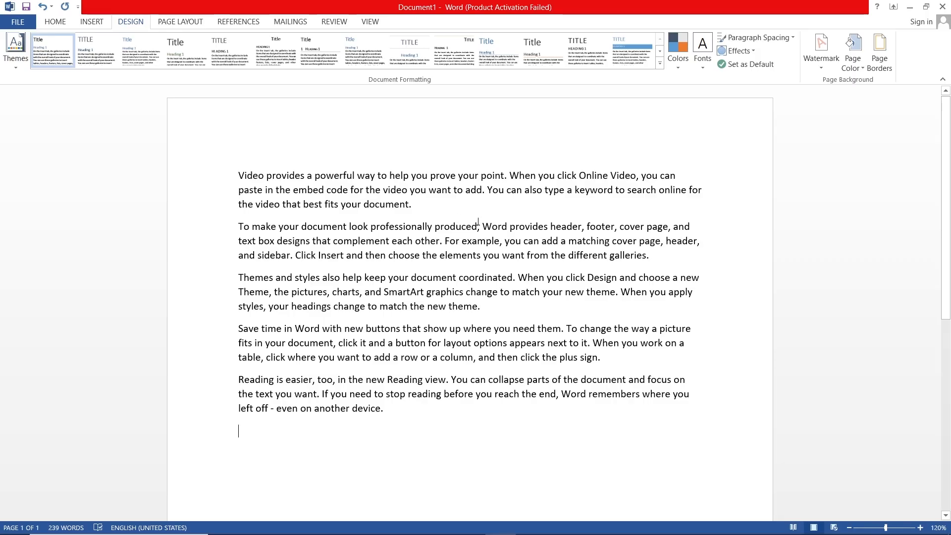
# Select all the text and put a Box border around the paragraphs
pyautogui.press('ctrl')
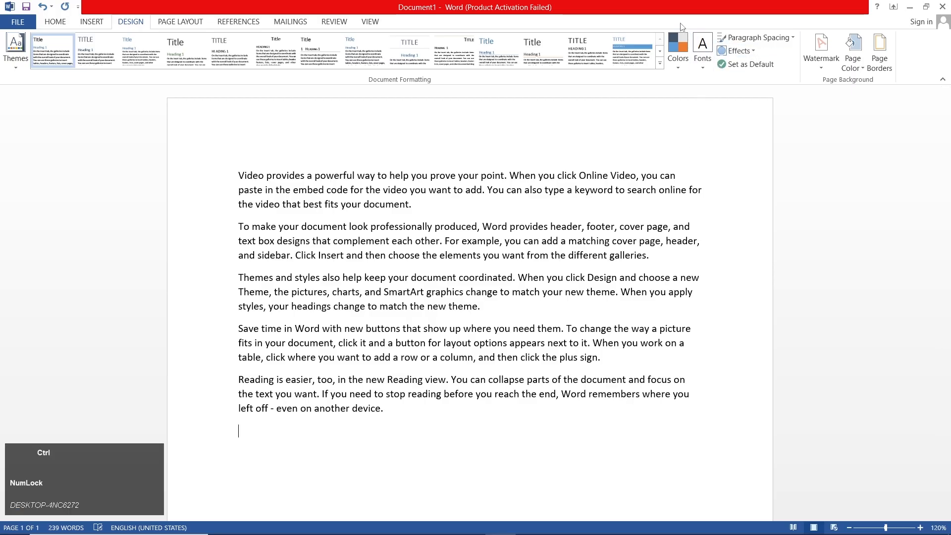
pyautogui.hotkey('ctrl', 'a')
pyautogui.click(880, 49)
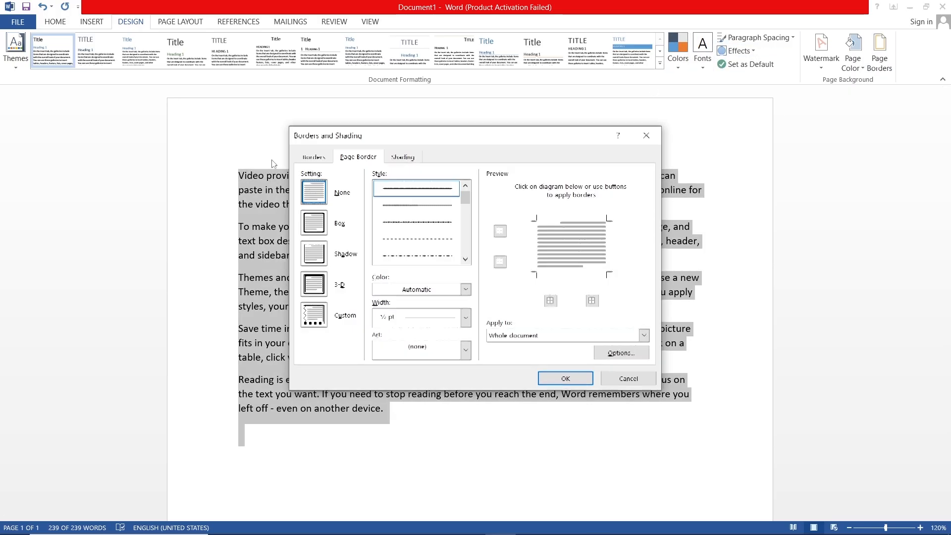
pyautogui.click(314, 157)
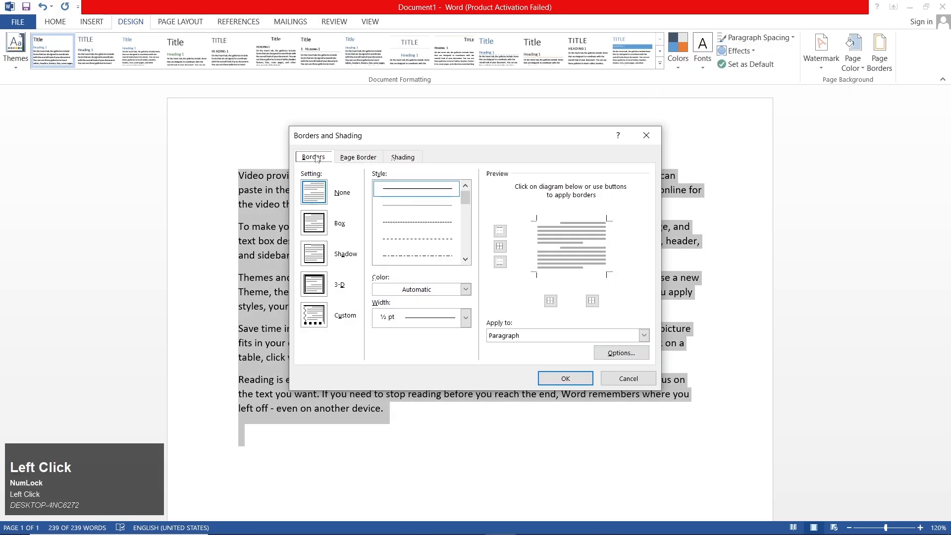
pyautogui.click(320, 225)
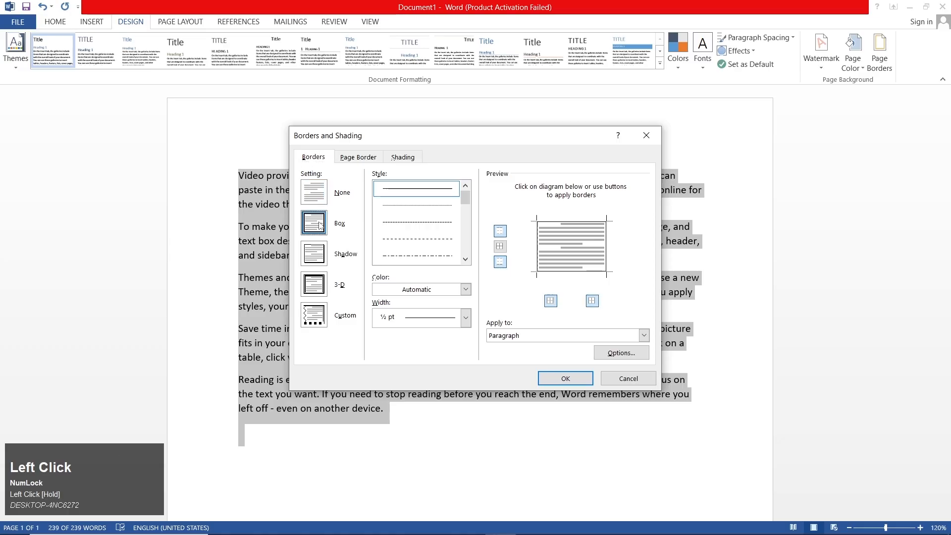
pyautogui.click(578, 384)
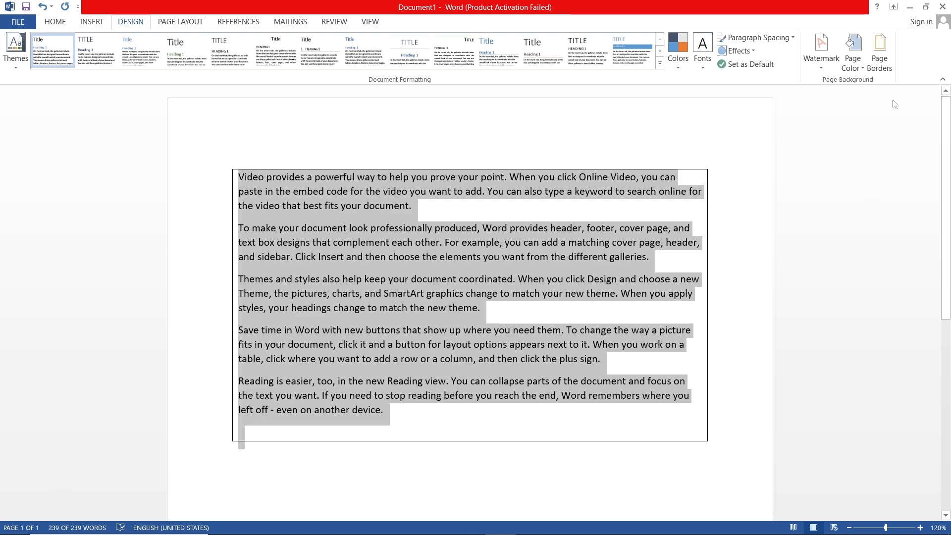
# Add a Box page border to the whole document and check it on the full page
pyautogui.click(879, 50)
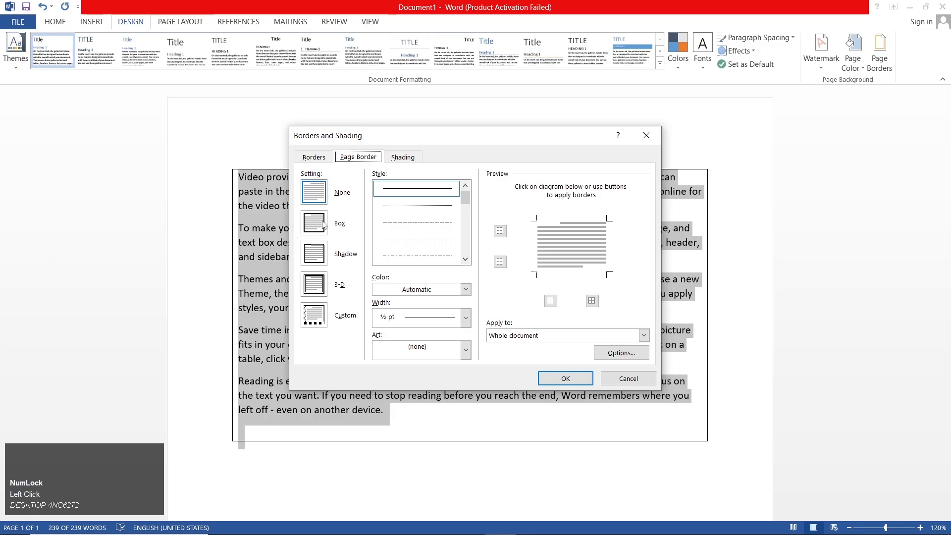
pyautogui.click(353, 160)
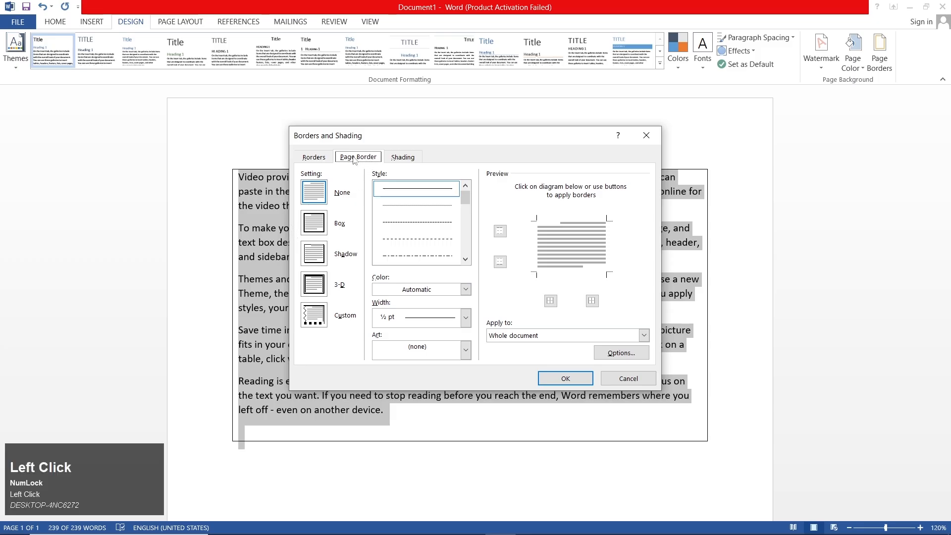
pyautogui.click(316, 232)
pyautogui.click(568, 379)
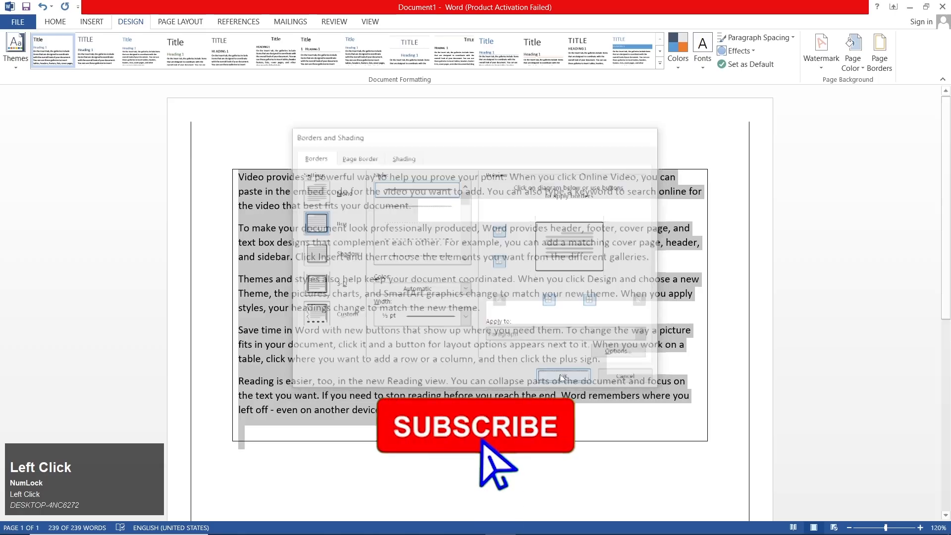
pyautogui.keyDown('ctrl'); pyautogui.scroll(-6, 462, 329); pyautogui.keyUp('ctrl')
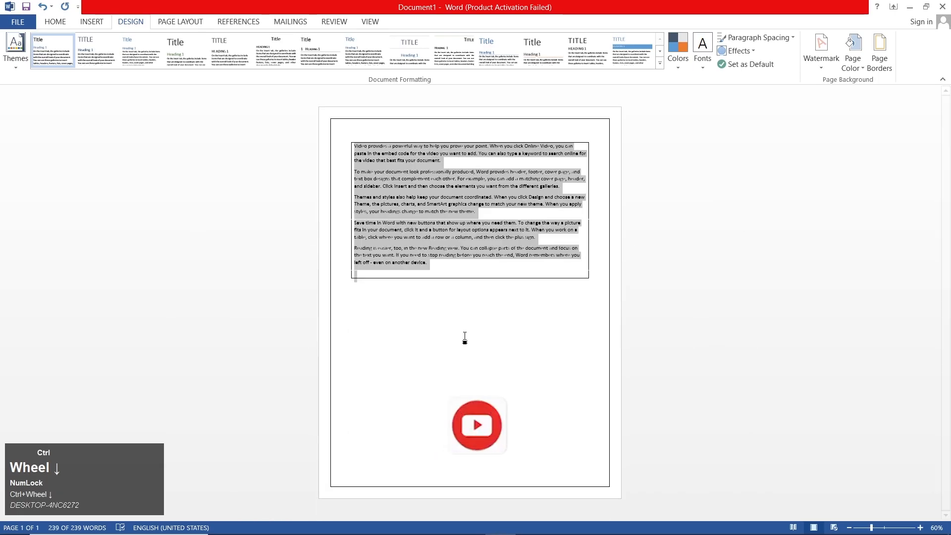
pyautogui.keyDown('ctrl'); pyautogui.scroll(7, 462, 329); pyautogui.keyUp('ctrl')
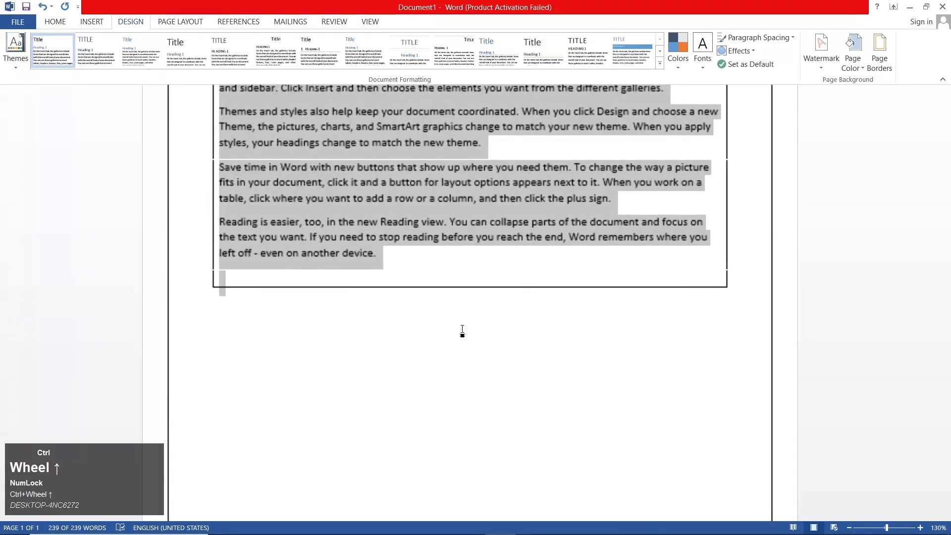
pyautogui.scroll(3, 445, 325)
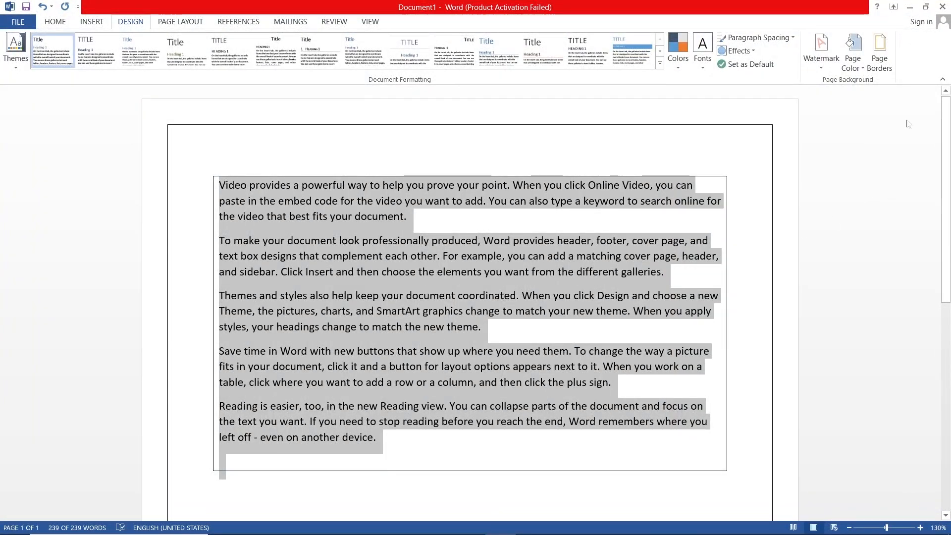
# Remove the box border around the selected paragraphs by setting the paragraph border to None
pyautogui.click(879, 55)
pyautogui.click(314, 157)
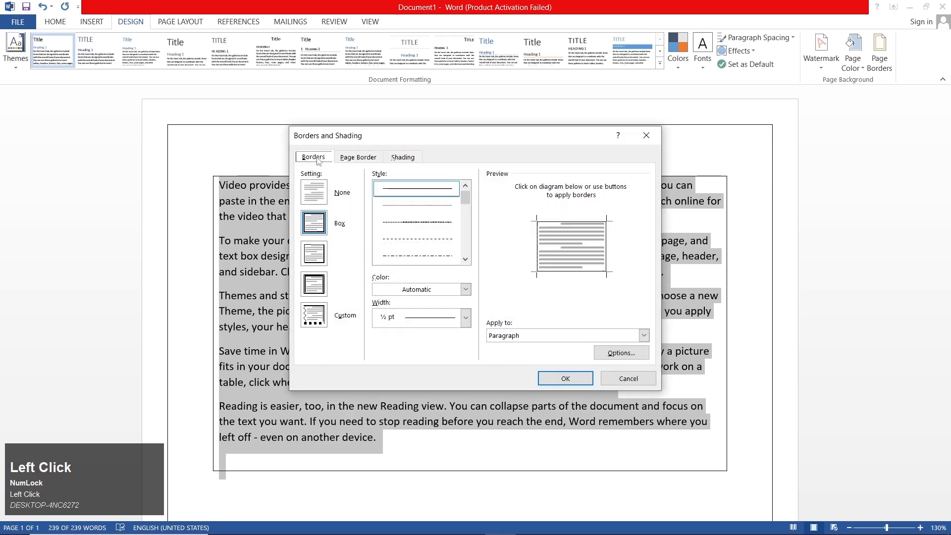
pyautogui.click(329, 199)
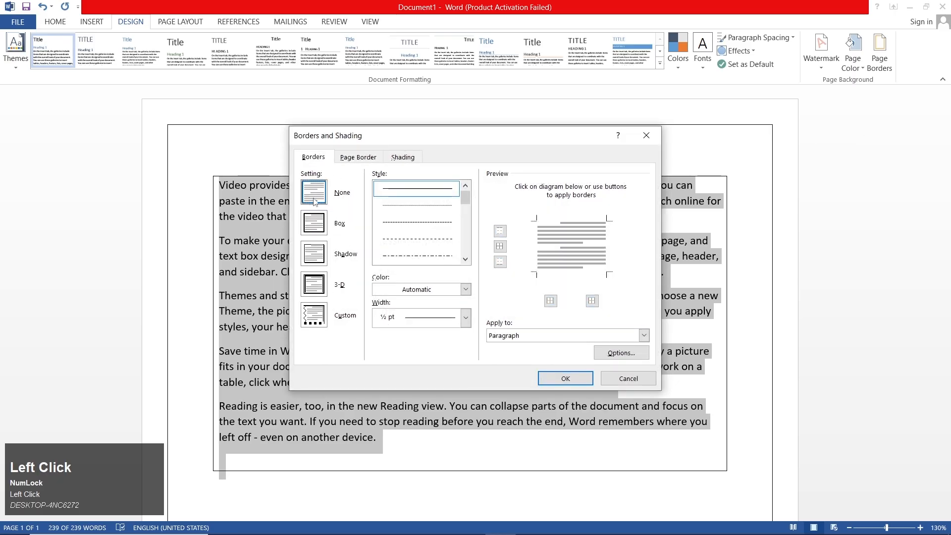
pyautogui.click(547, 375)
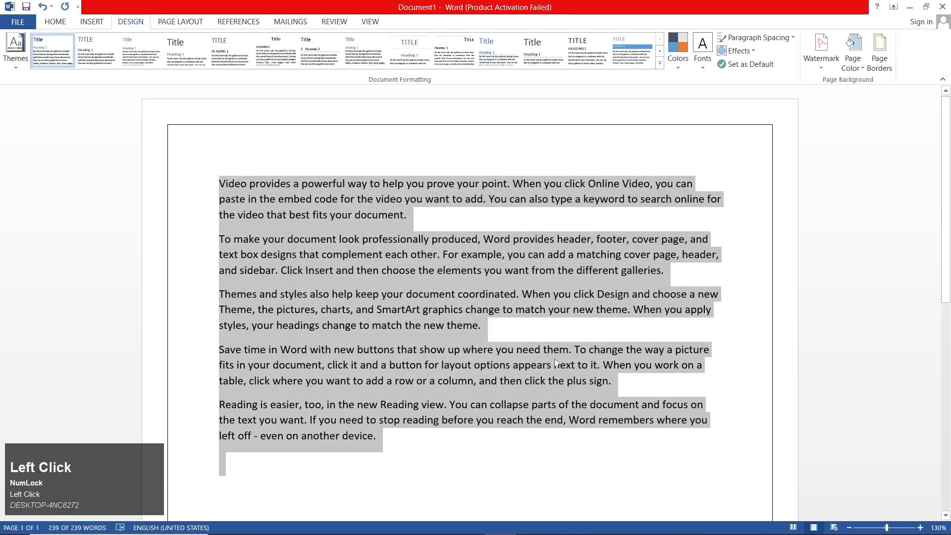
# Change the page border's line style to a thick triple line with a 3 pt width
pyautogui.click(880, 50)
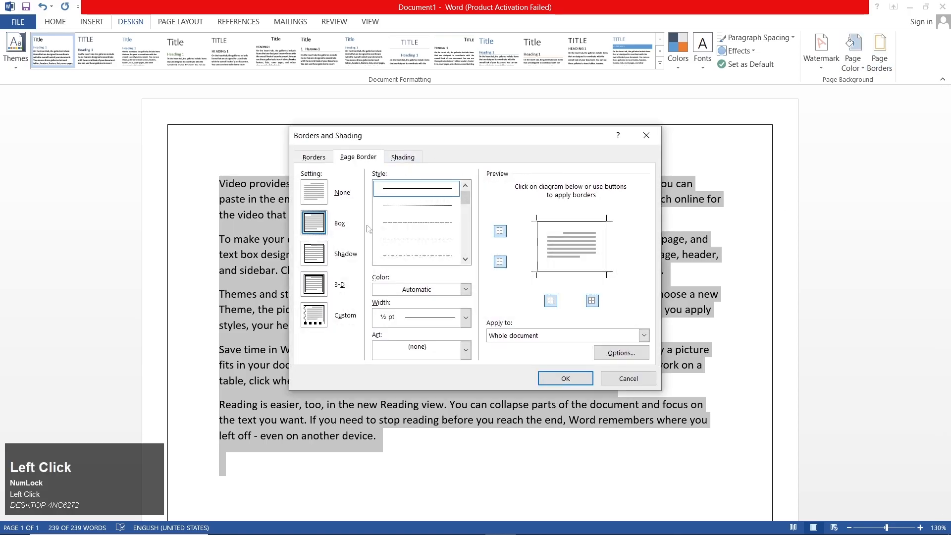
pyautogui.scroll(-3, 435, 235)
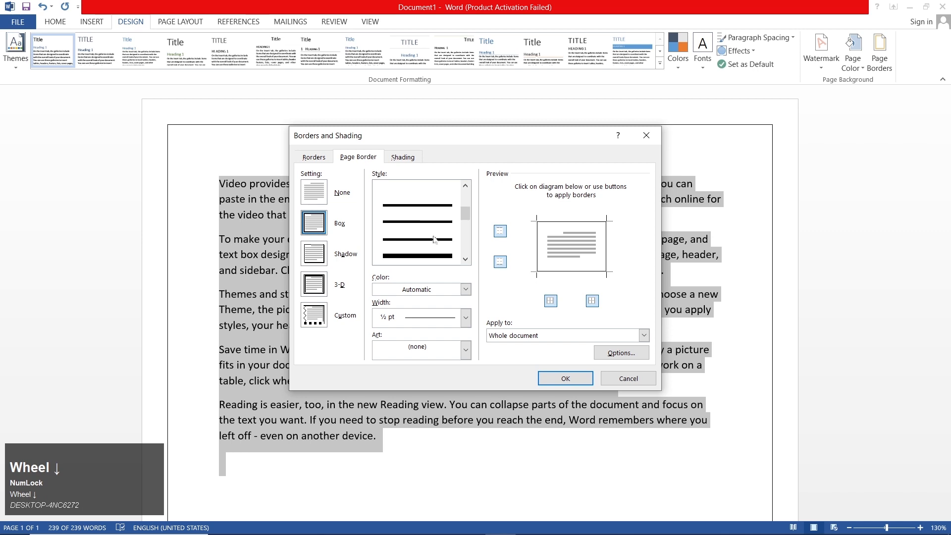
pyautogui.click(418, 252)
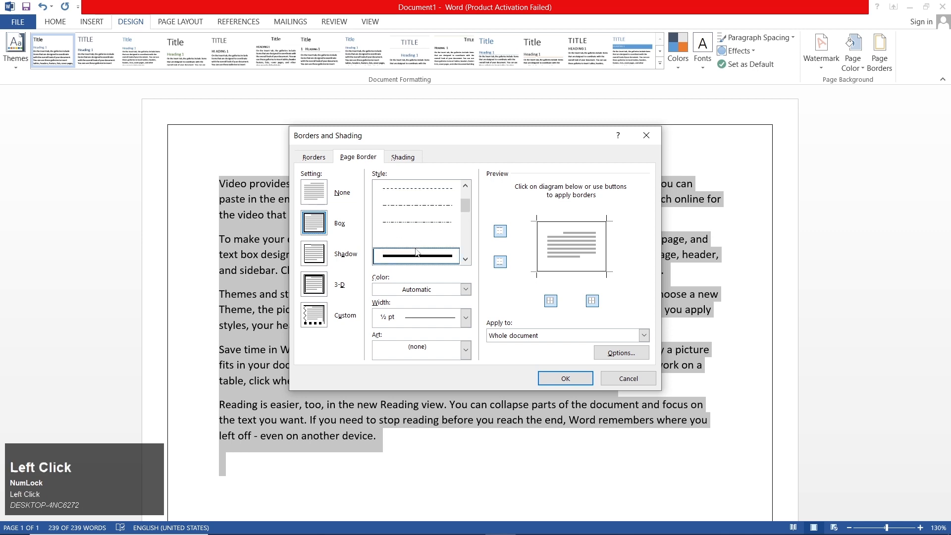
pyautogui.scroll(-2, 422, 246)
pyautogui.click(420, 253)
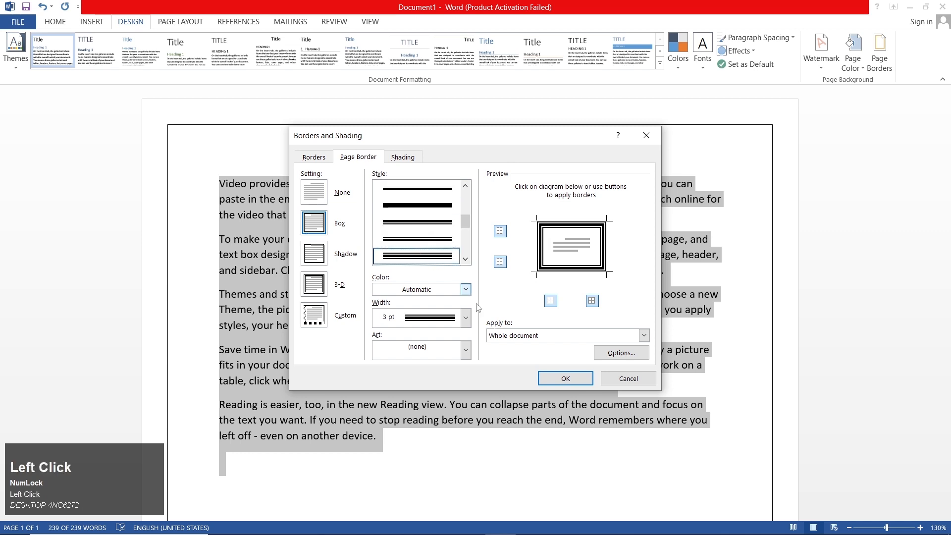
pyautogui.click(562, 379)
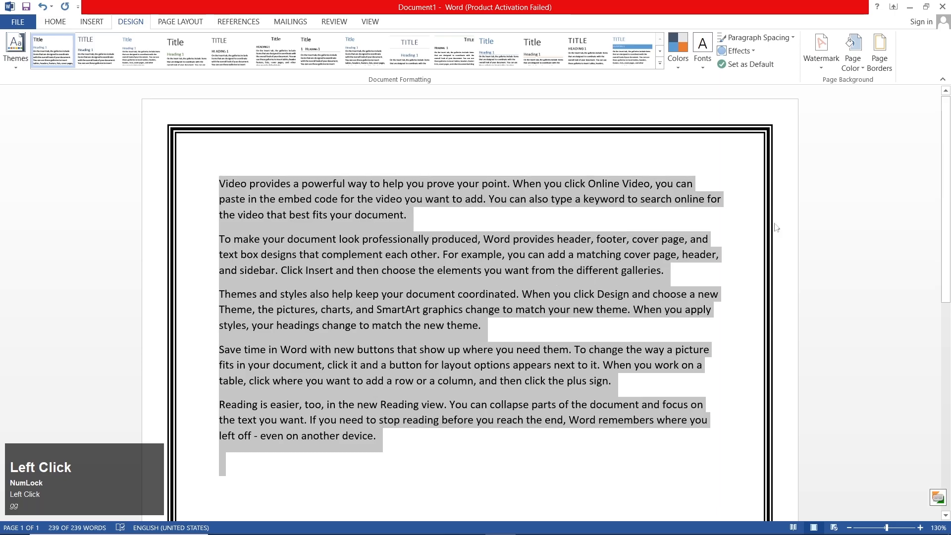
# Recolor the triple-line page border, trying the standard dark blue and settling on the standard red
pyautogui.click(880, 50)
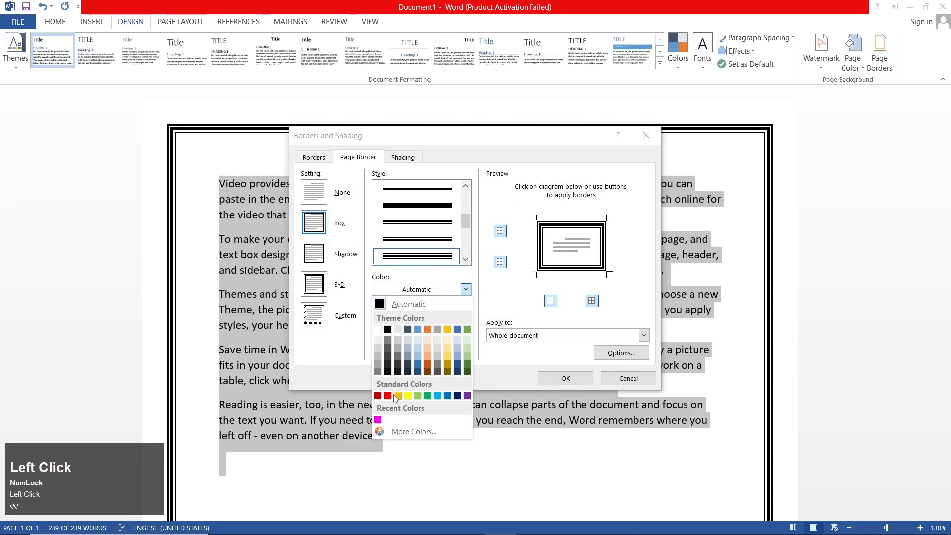
pyautogui.click(458, 396)
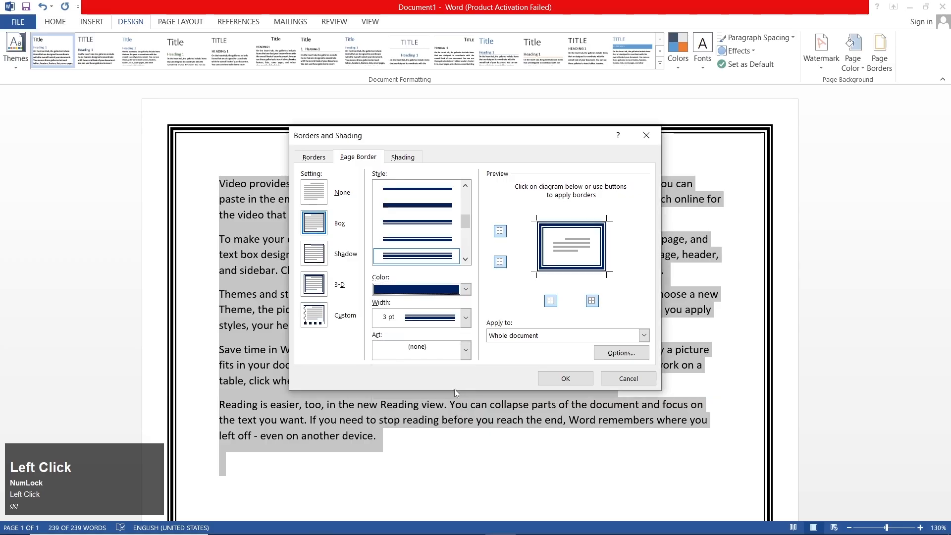
pyautogui.click(465, 289)
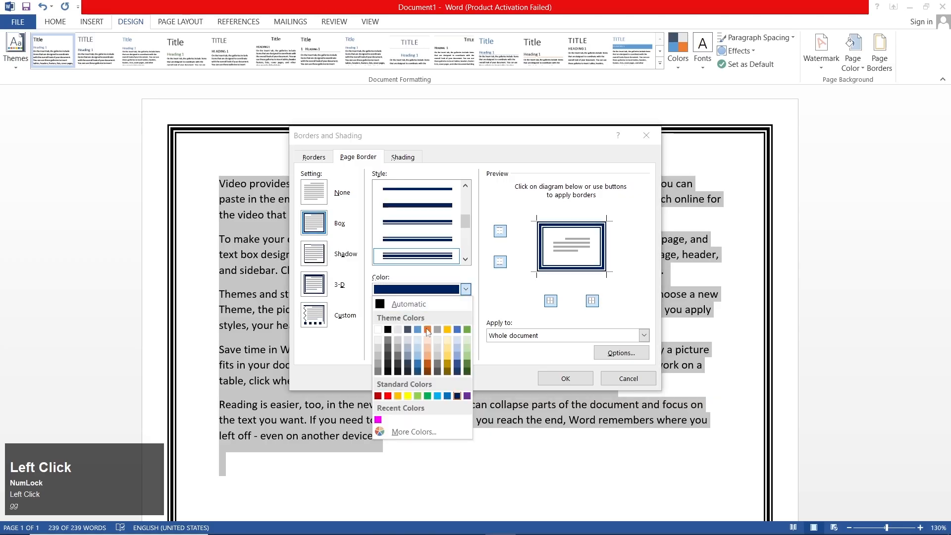
pyautogui.click(387, 398)
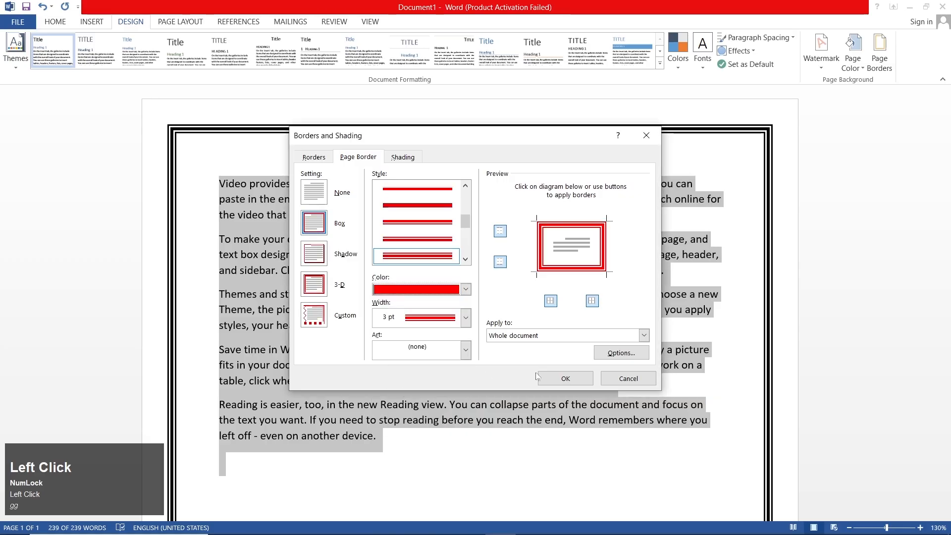
pyautogui.click(562, 379)
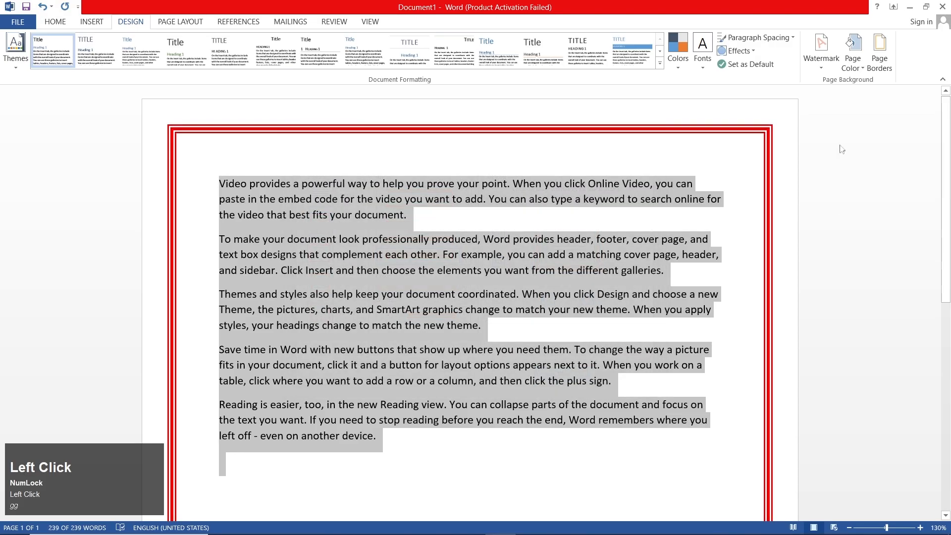
# Set the red page border's width to 1 pt for the whole document
pyautogui.click(879, 50)
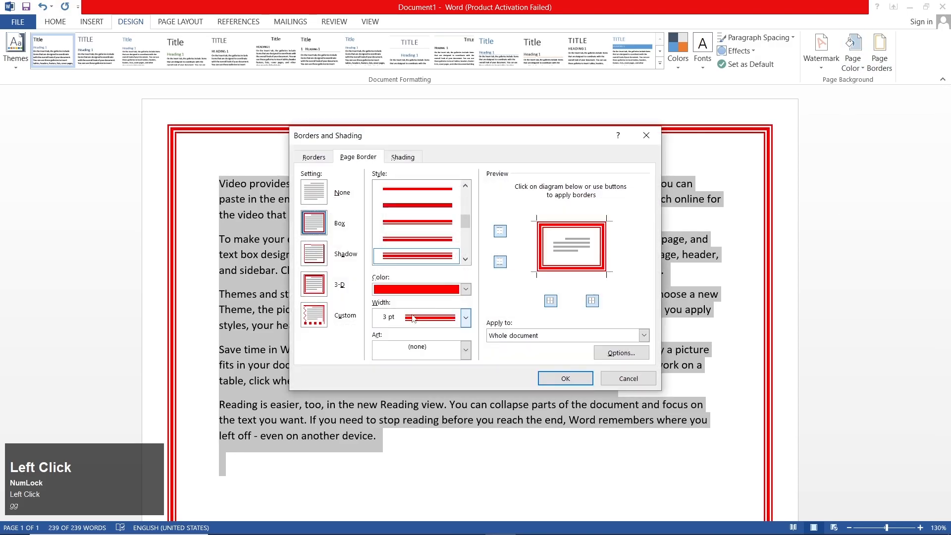
pyautogui.click(418, 325)
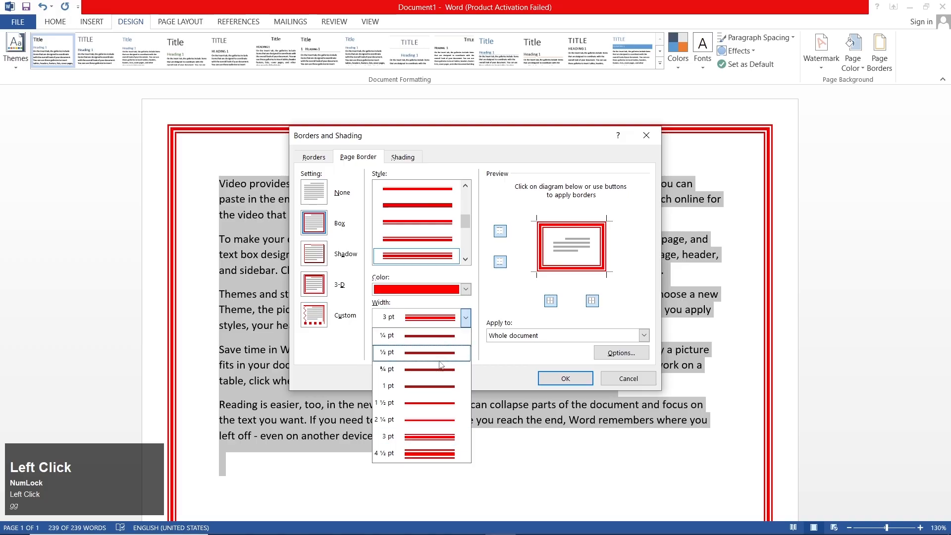
pyautogui.click(436, 387)
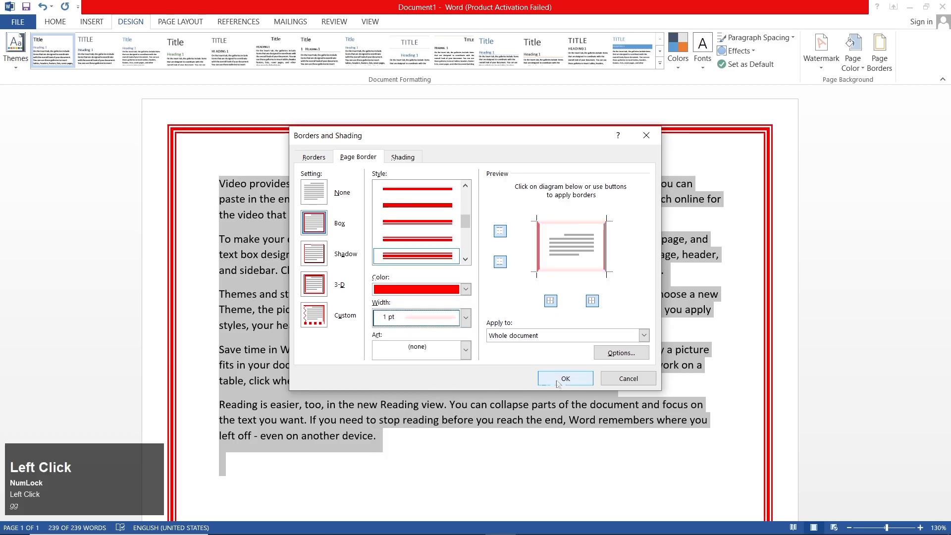
pyautogui.click(566, 378)
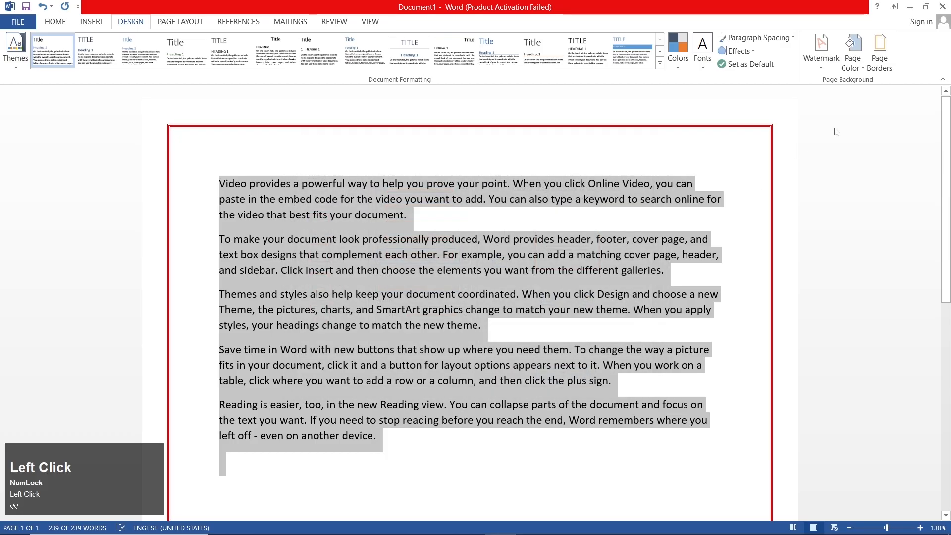
# Apply the green pine tree art as the page border and check it on the full page
pyautogui.click(879, 52)
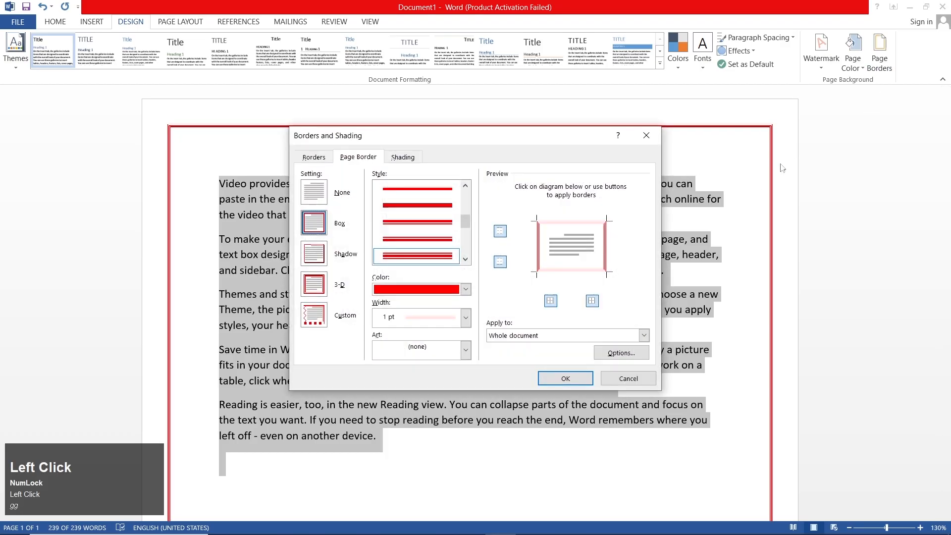
pyautogui.click(426, 353)
pyautogui.scroll(-1, 431, 374)
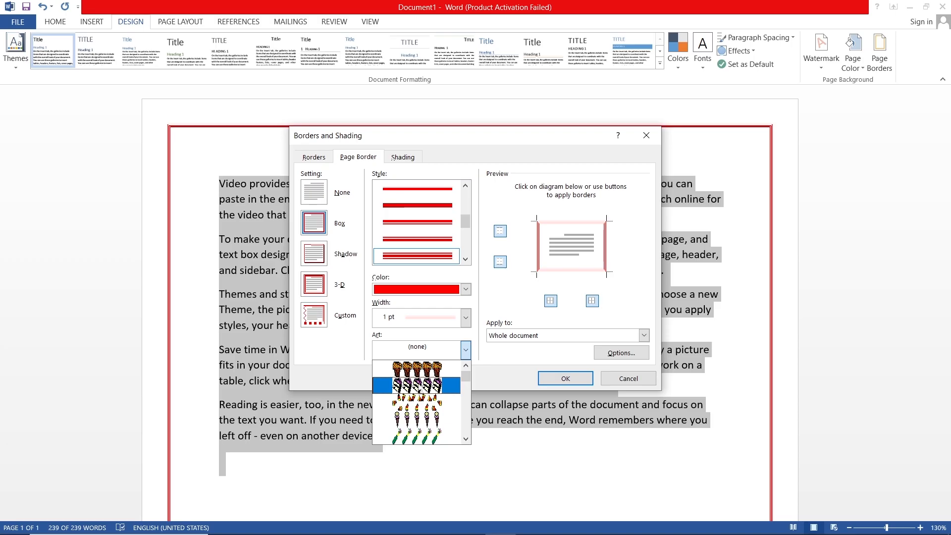
pyautogui.scroll(-1, 419, 391)
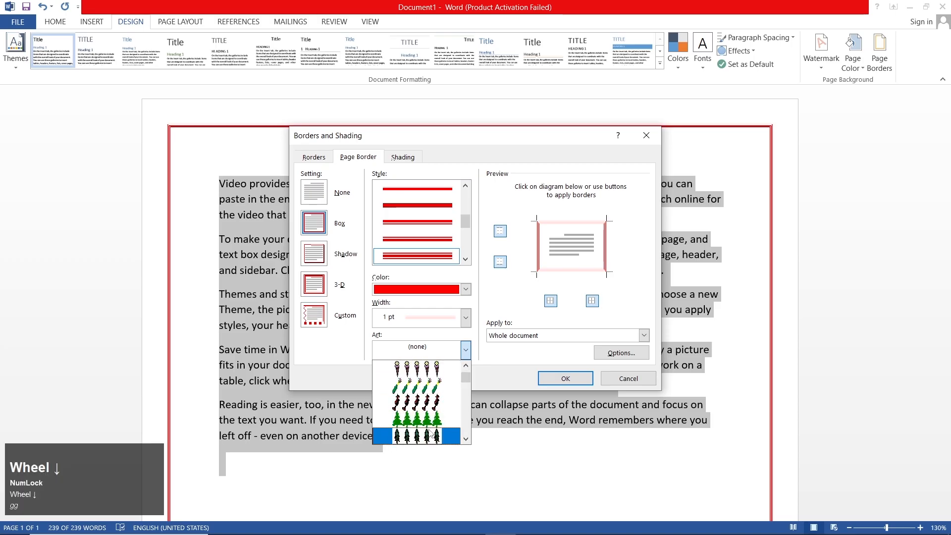
pyautogui.click(431, 421)
pyautogui.click(562, 377)
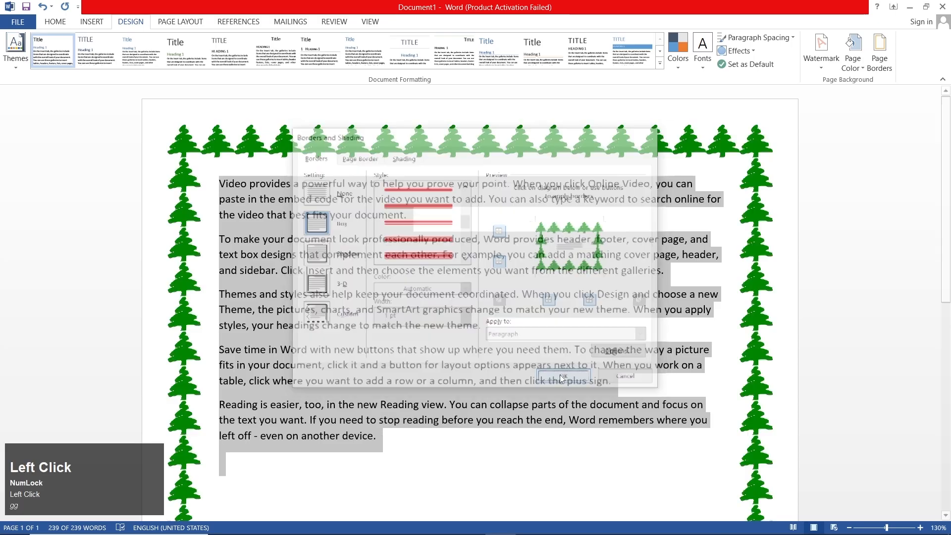
pyautogui.keyDown('ctrl'); pyautogui.scroll(-7, 509, 355); pyautogui.keyUp('ctrl')
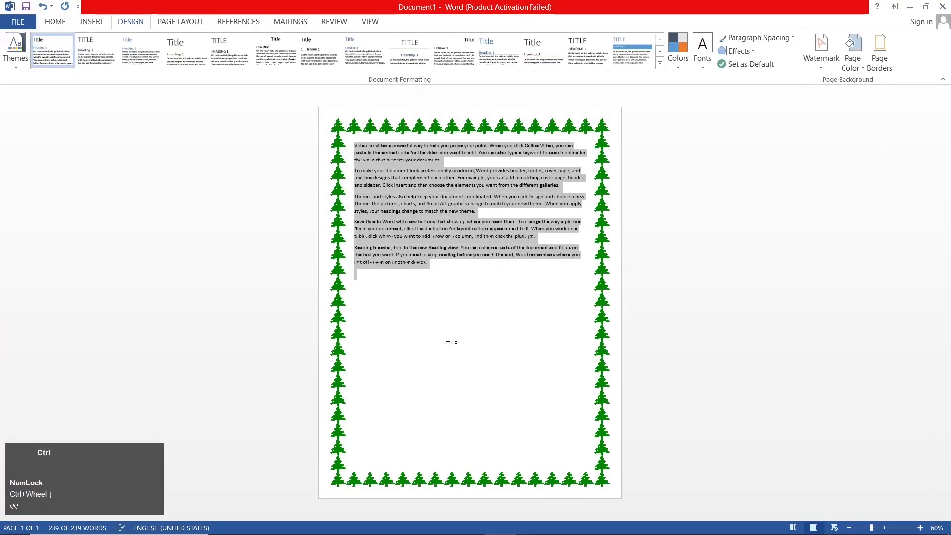
pyautogui.keyDown('ctrl'); pyautogui.scroll(7, 448, 345); pyautogui.keyUp('ctrl')
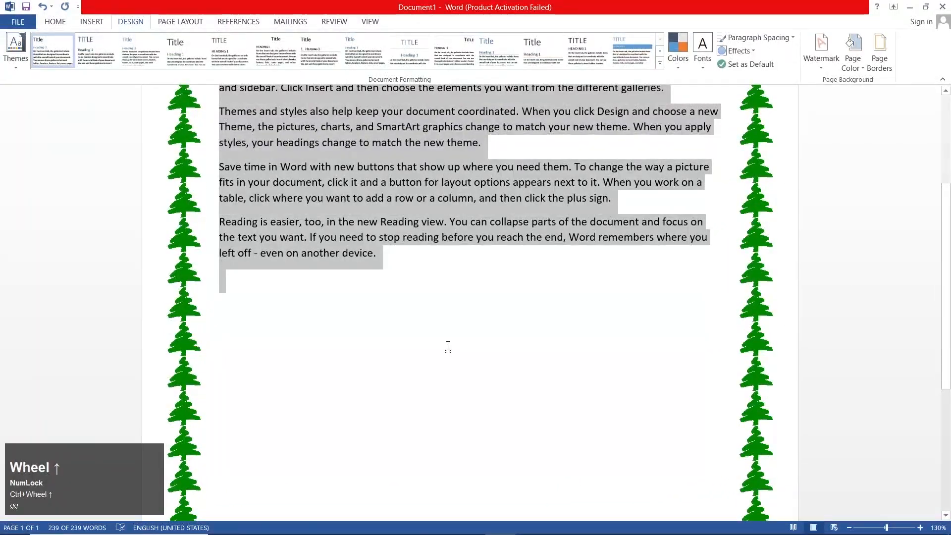
# Remove the pine tree art from the page border, setting the border art to none for the whole document
pyautogui.scroll(3, 490, 308)
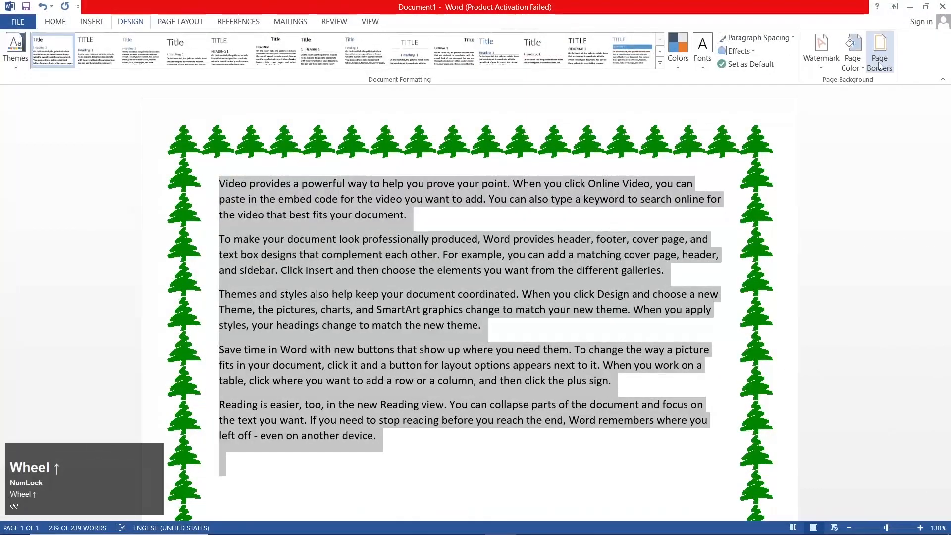
pyautogui.click(879, 50)
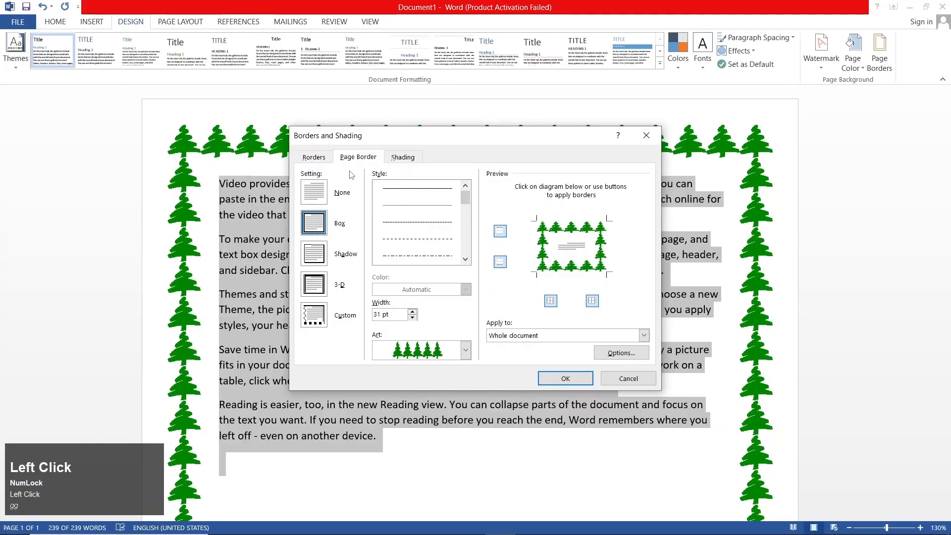
pyautogui.click(407, 350)
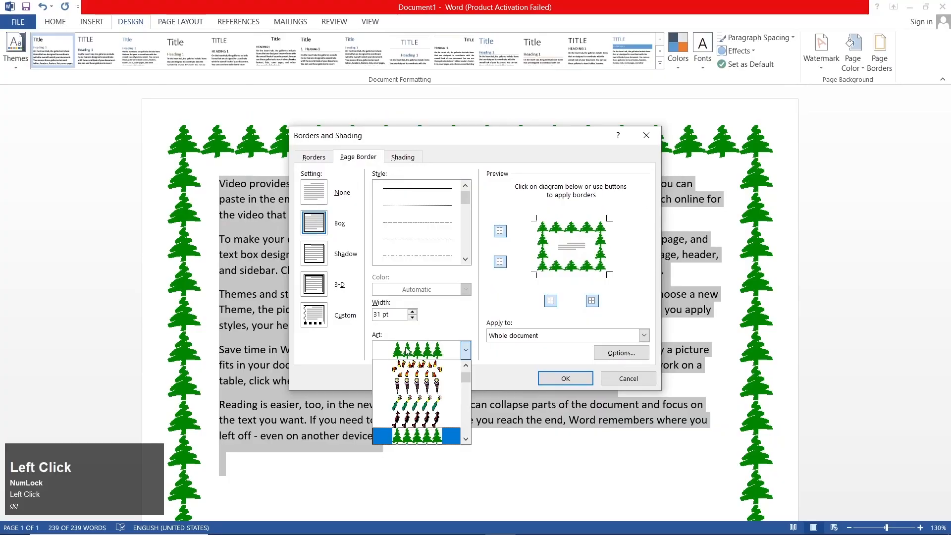
pyautogui.scroll(5, 445, 388)
pyautogui.click(436, 369)
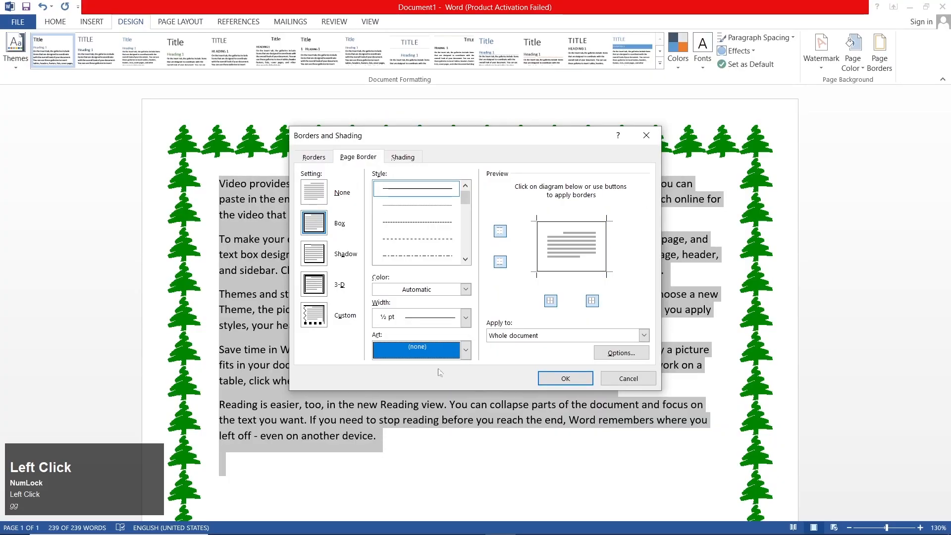
pyautogui.click(565, 378)
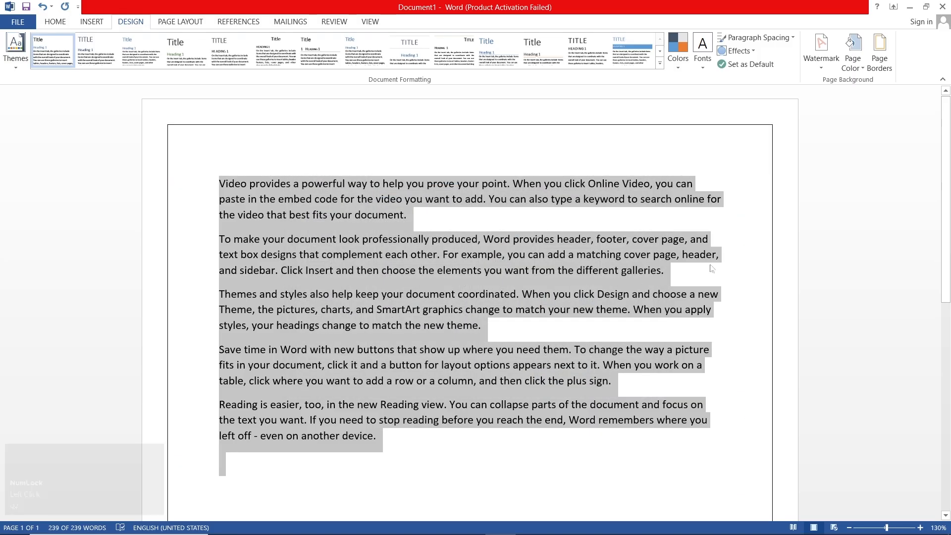
# Remove the remaining box page border from the whole document by choosing the None setting
pyautogui.click(880, 52)
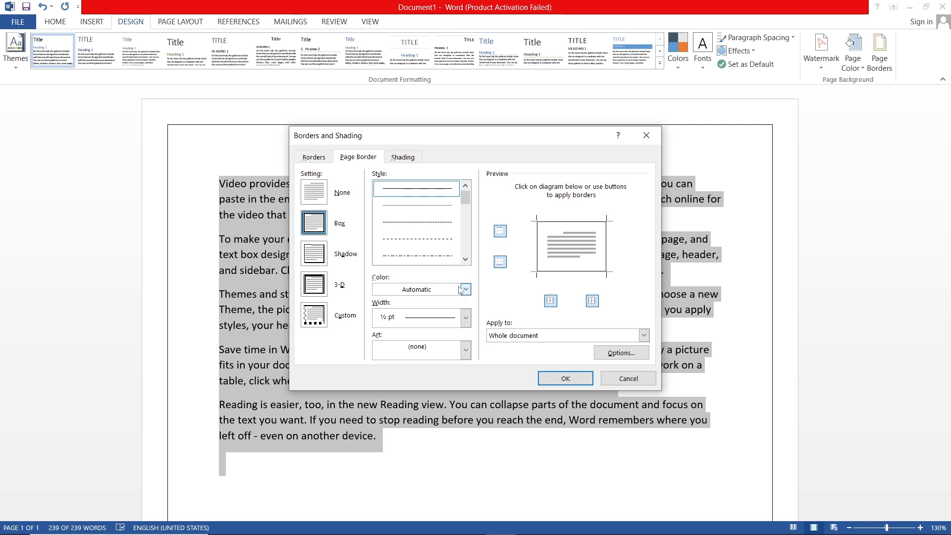
pyautogui.click(323, 200)
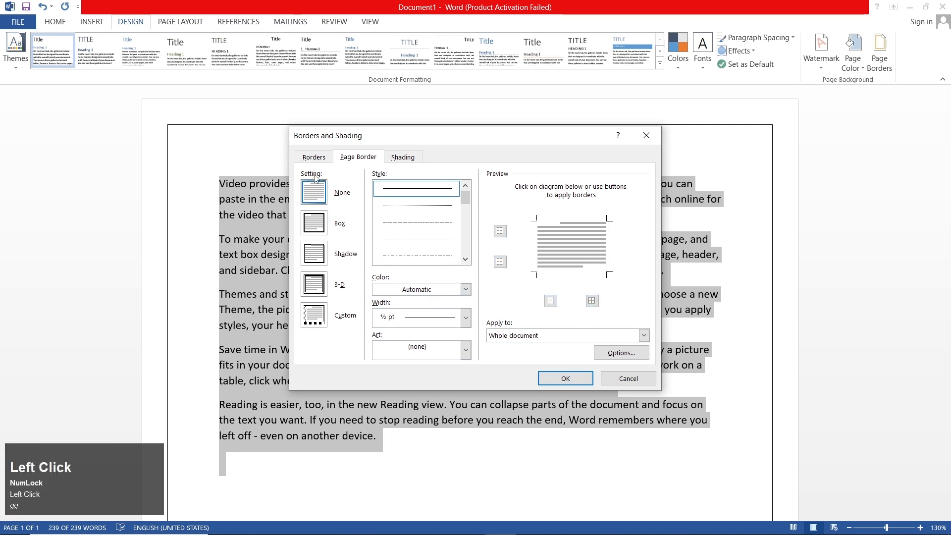
pyautogui.click(554, 379)
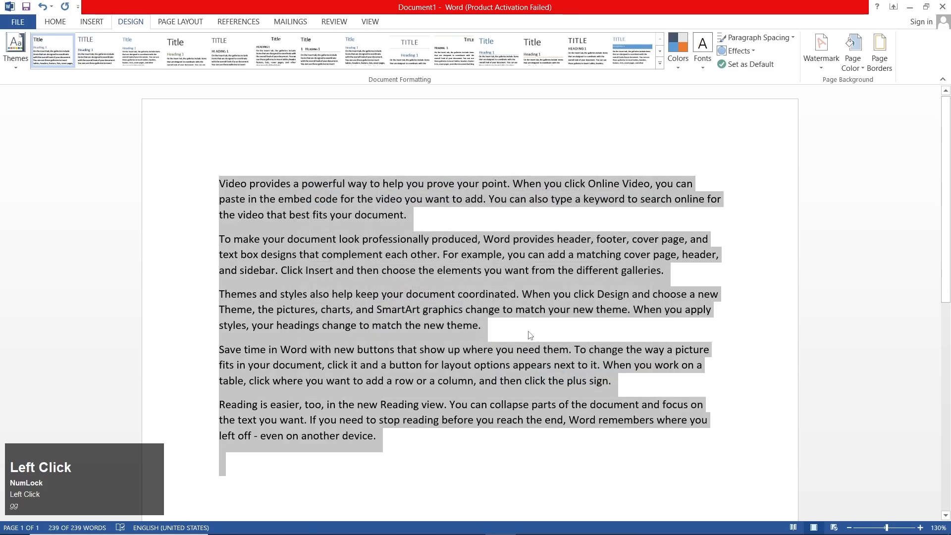
pyautogui.click(540, 437)
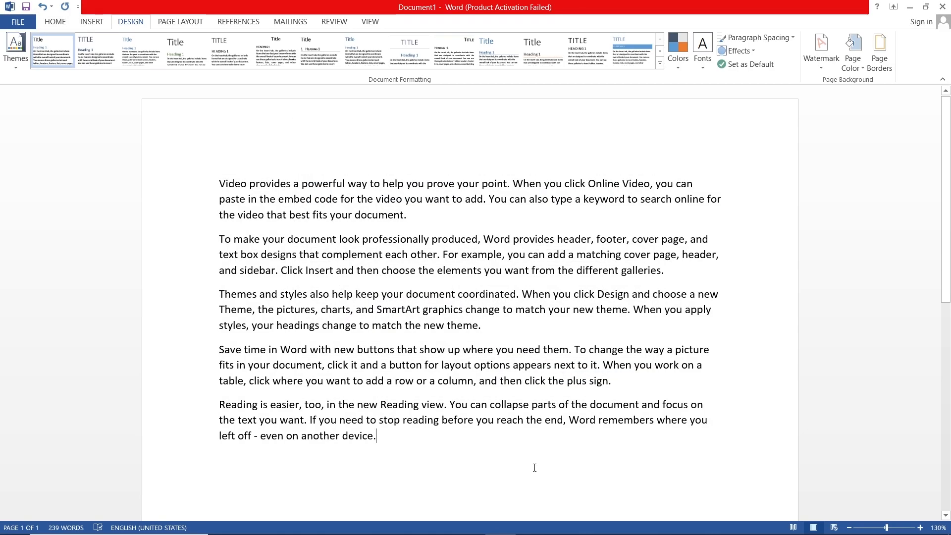
# Select all the document text and set its paragraph shading fill to the standard dark blue
pyautogui.hotkey('ctrl', 'a')
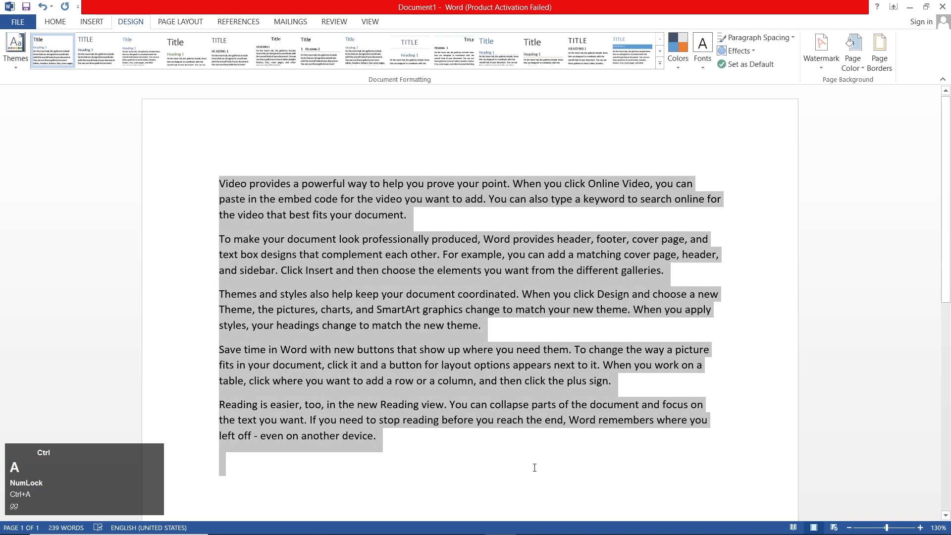
pyautogui.click(879, 54)
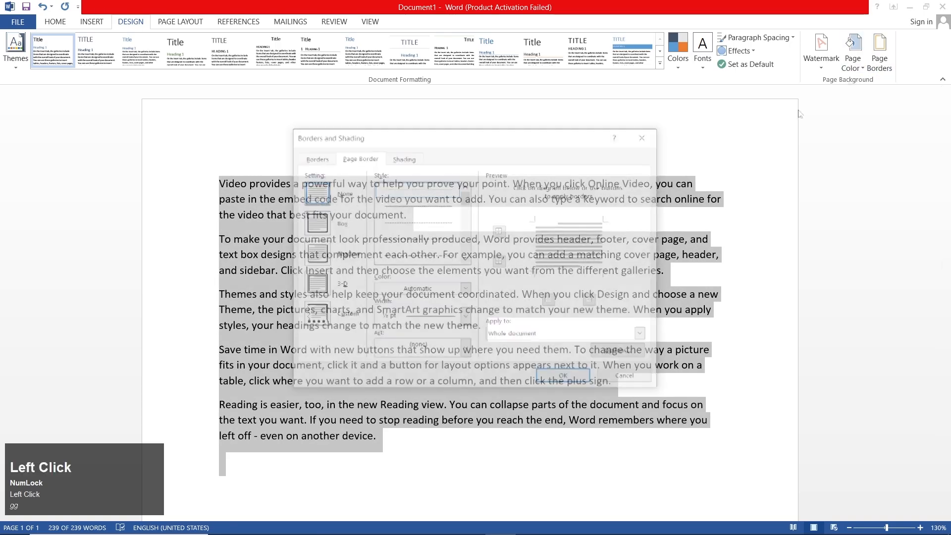
pyautogui.click(411, 159)
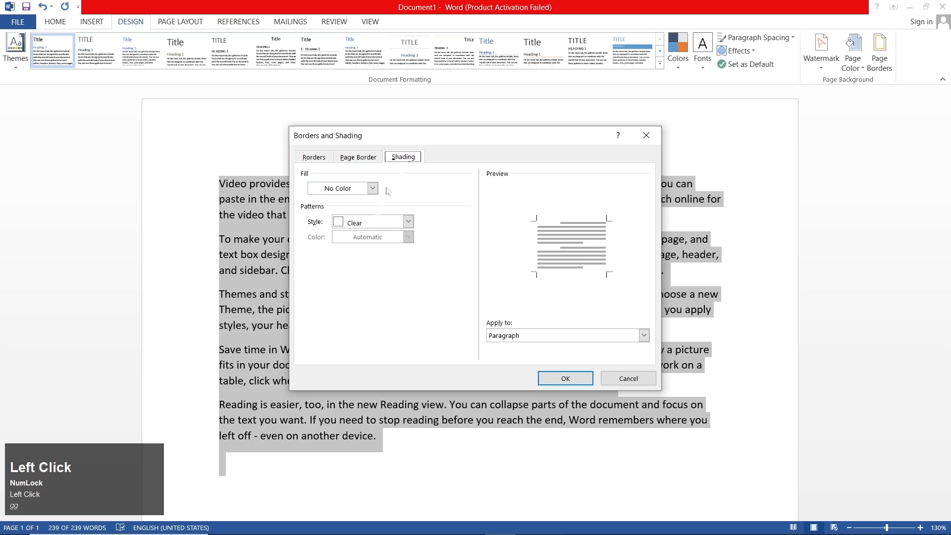
pyautogui.click(359, 189)
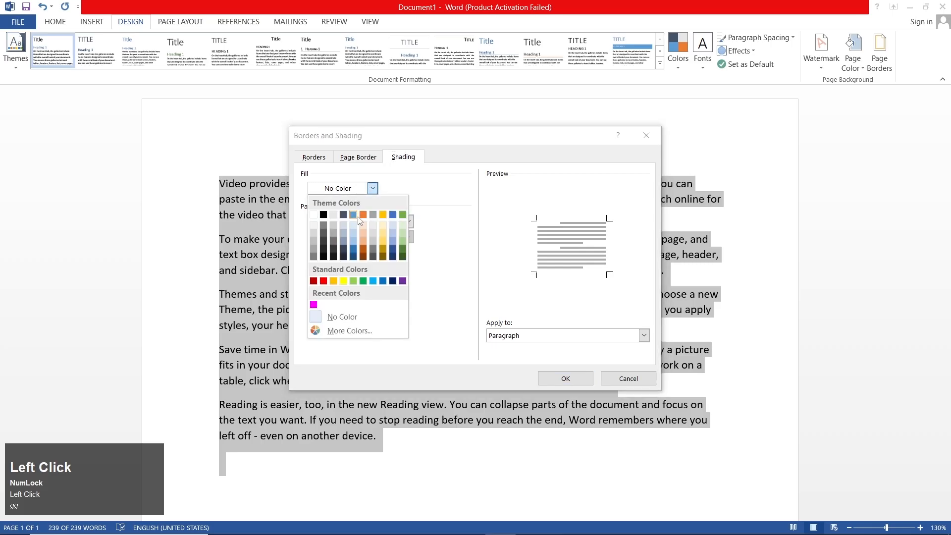
pyautogui.click(393, 281)
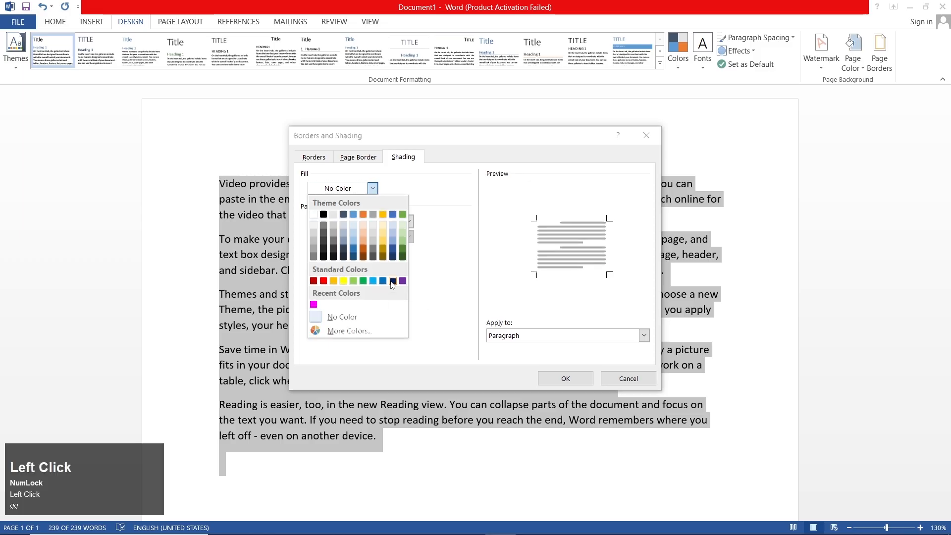
# Add a 5% shading pattern in light gold to the paragraphs, apply it and inspect the dots up close
pyautogui.click(389, 226)
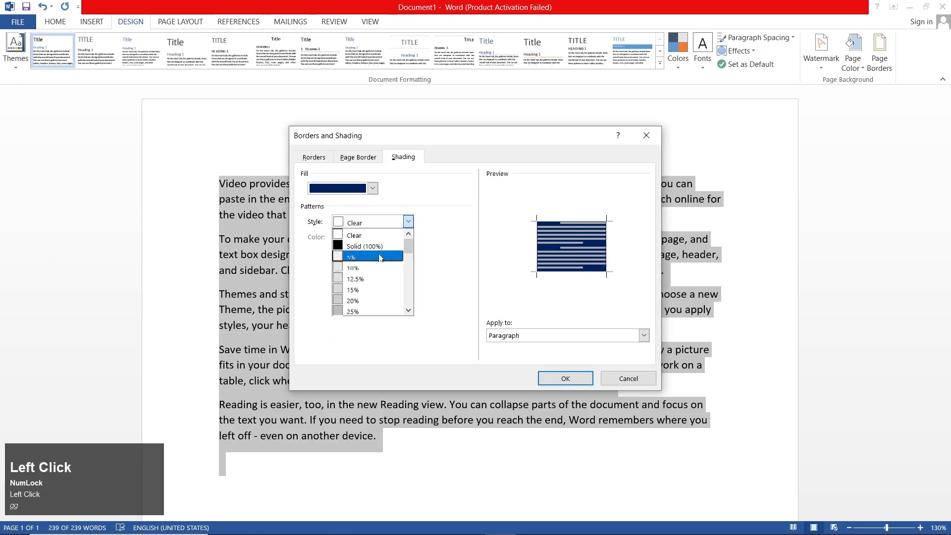
pyautogui.click(378, 253)
pyautogui.click(391, 236)
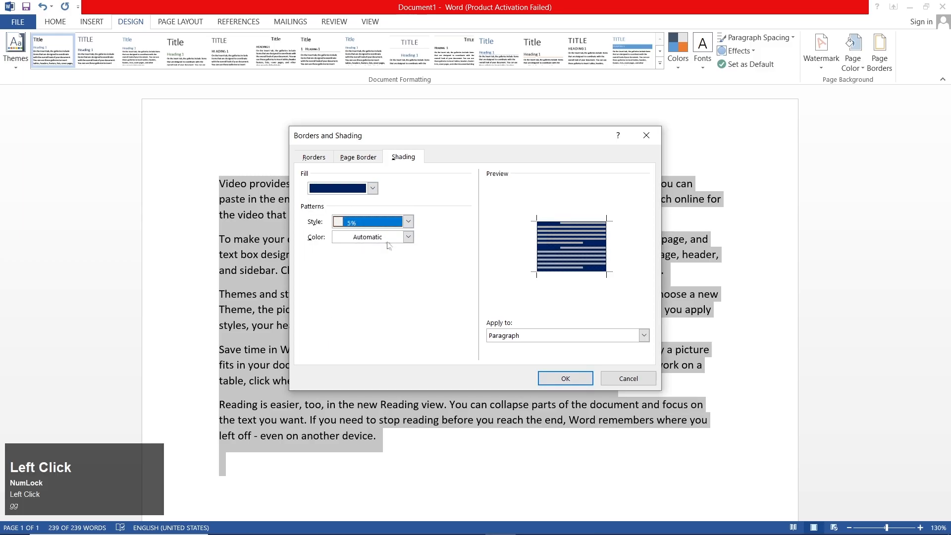
pyautogui.click(407, 311)
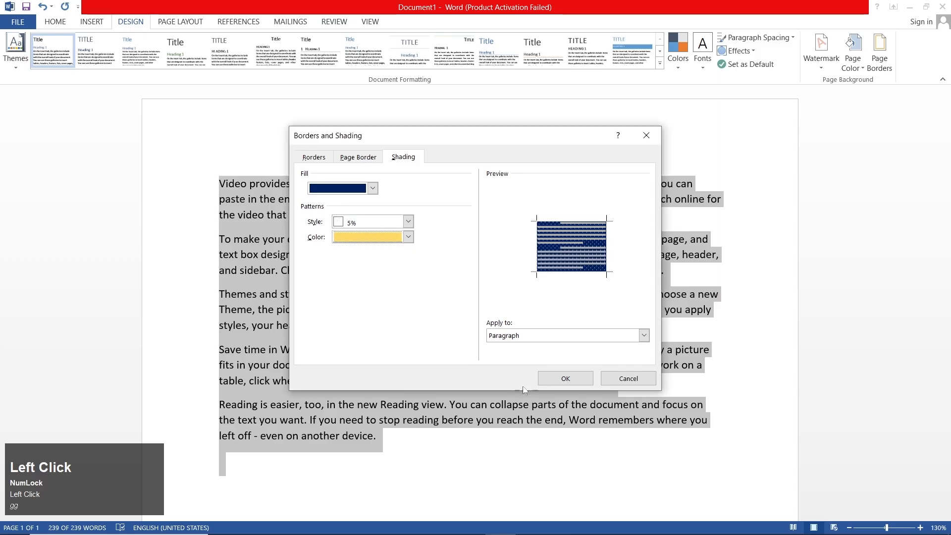
pyautogui.click(551, 383)
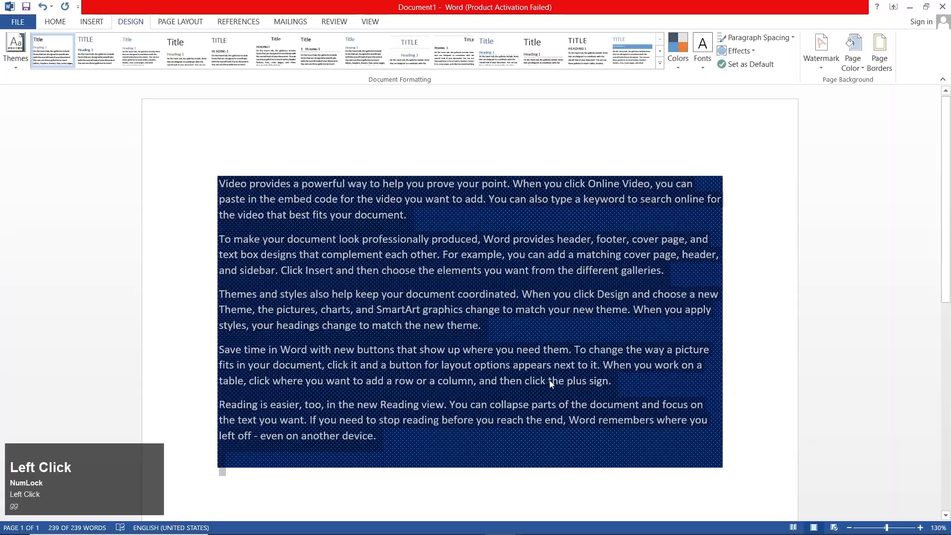
pyautogui.keyDown('ctrl'); pyautogui.scroll(20, 551, 383); pyautogui.keyUp('ctrl')
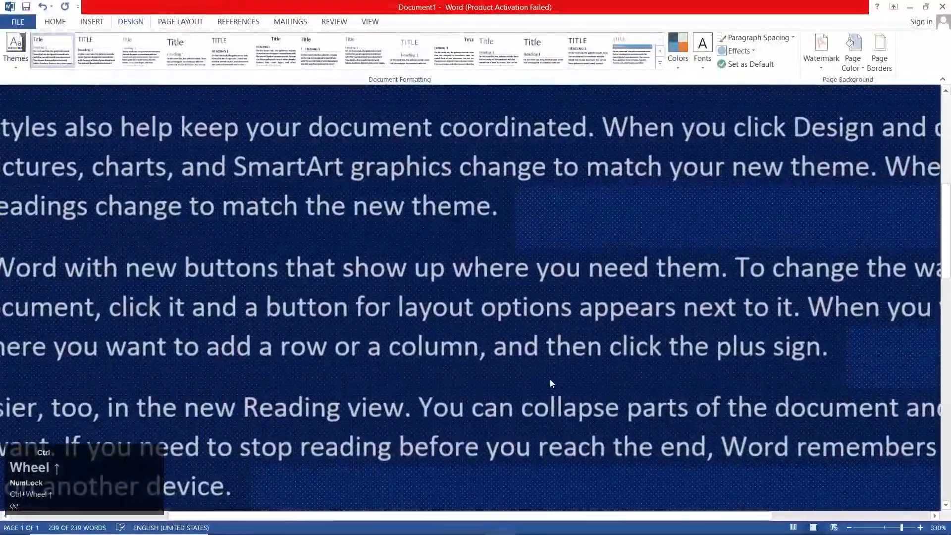
pyautogui.keyDown('ctrl'); pyautogui.scroll(-13, 551, 383); pyautogui.keyUp('ctrl')
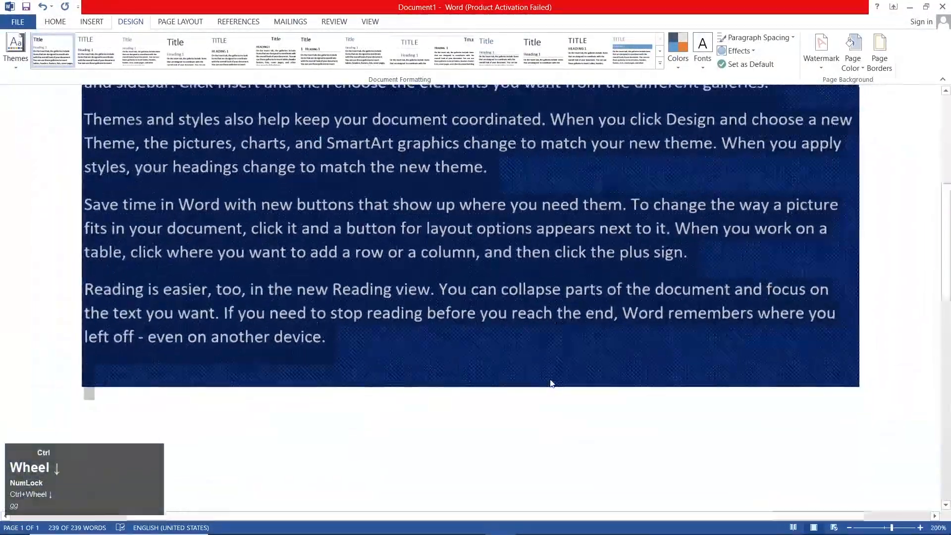
pyautogui.keyDown('ctrl'); pyautogui.scroll(-7, 552, 383); pyautogui.keyUp('ctrl')
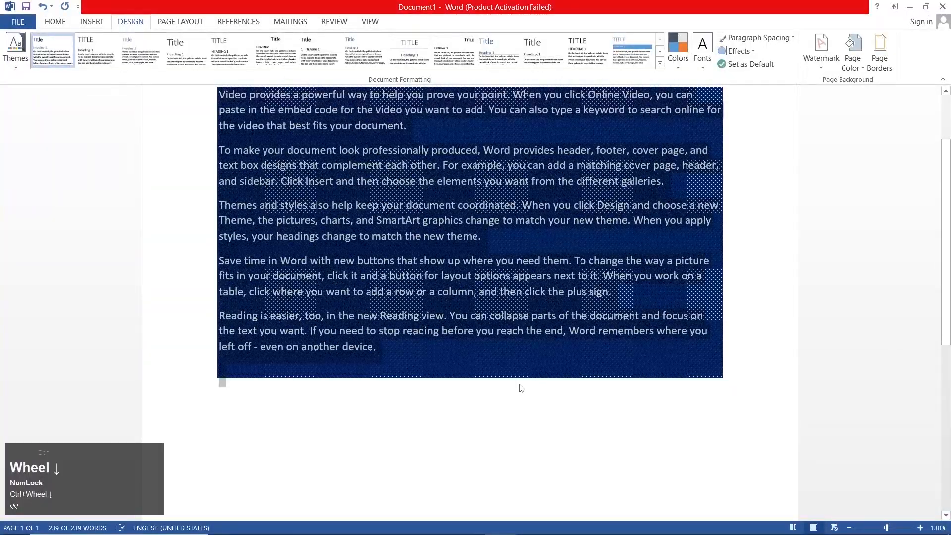
pyautogui.scroll(3, 474, 381)
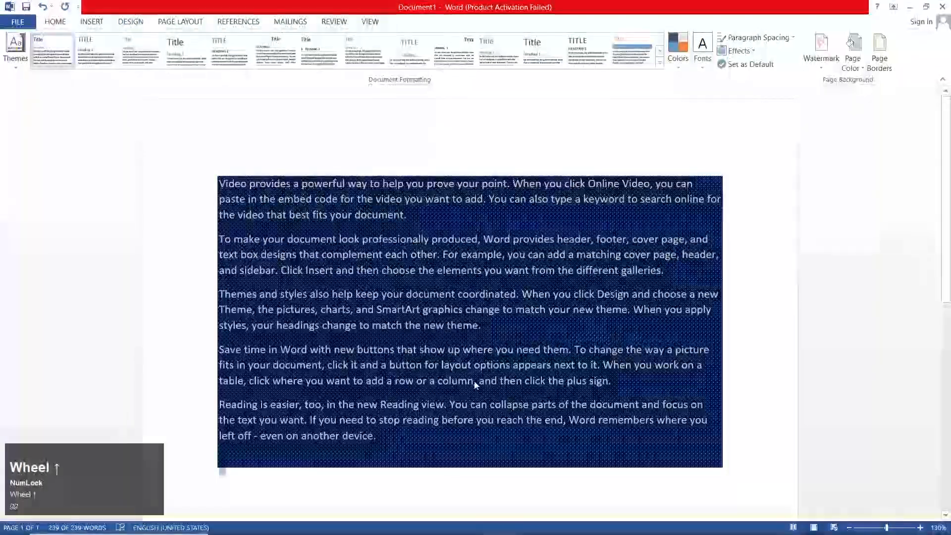
# Set the selected paragraphs' shading fill to No Color in the Borders and Shading settings
pyautogui.click(888, 58)
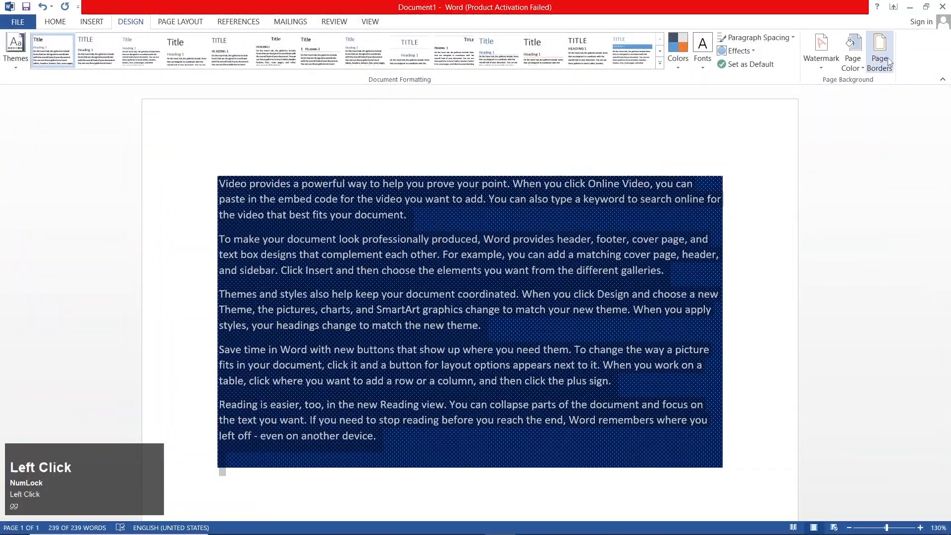
pyautogui.click(313, 157)
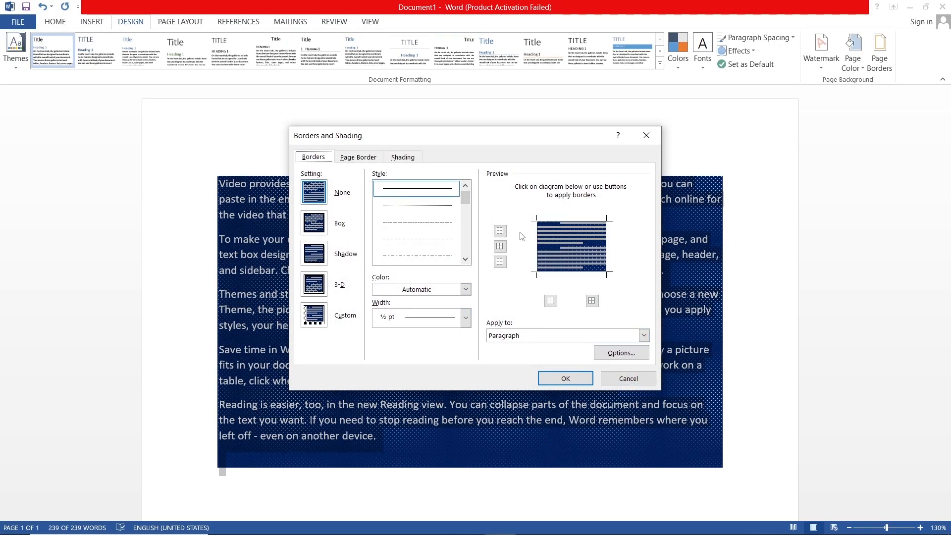
pyautogui.click(402, 157)
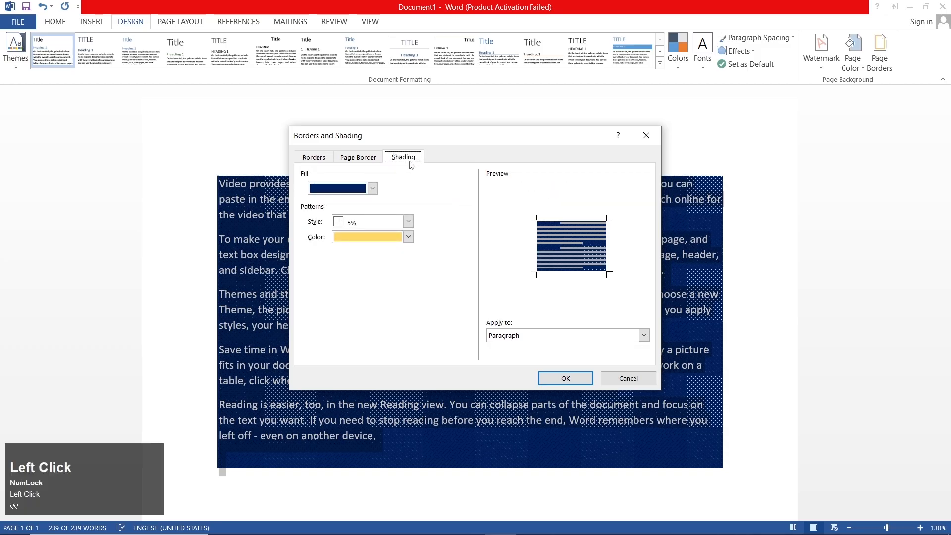
pyautogui.click(372, 188)
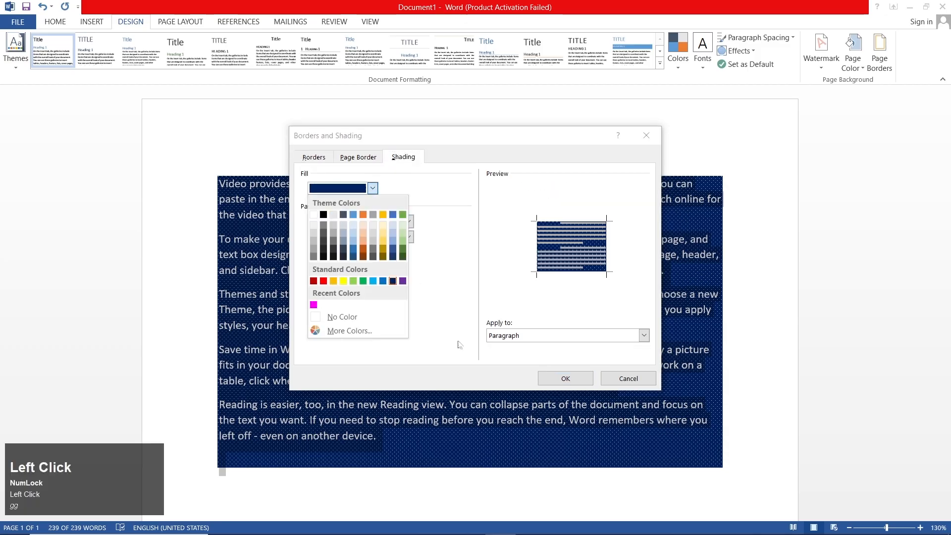
pyautogui.click(455, 339)
pyautogui.click(357, 157)
pyautogui.click(312, 158)
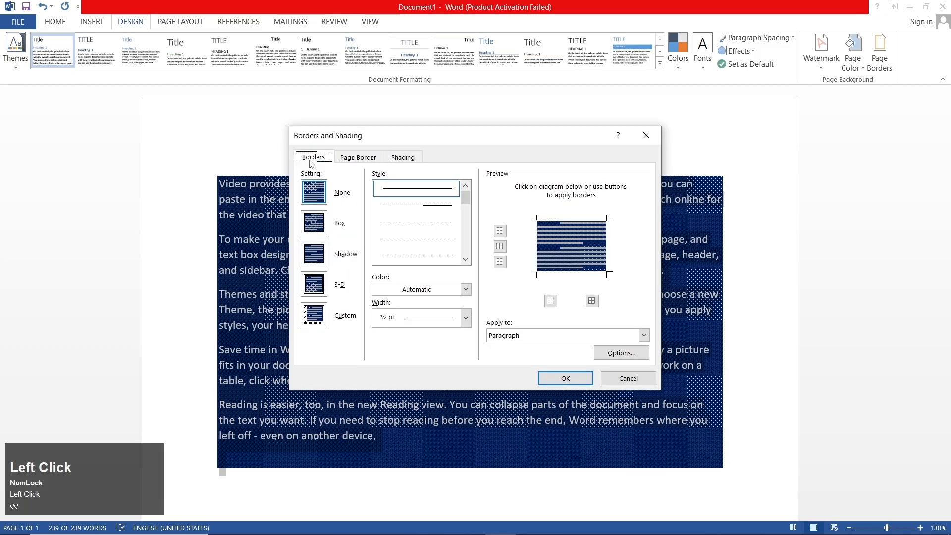
pyautogui.click(403, 157)
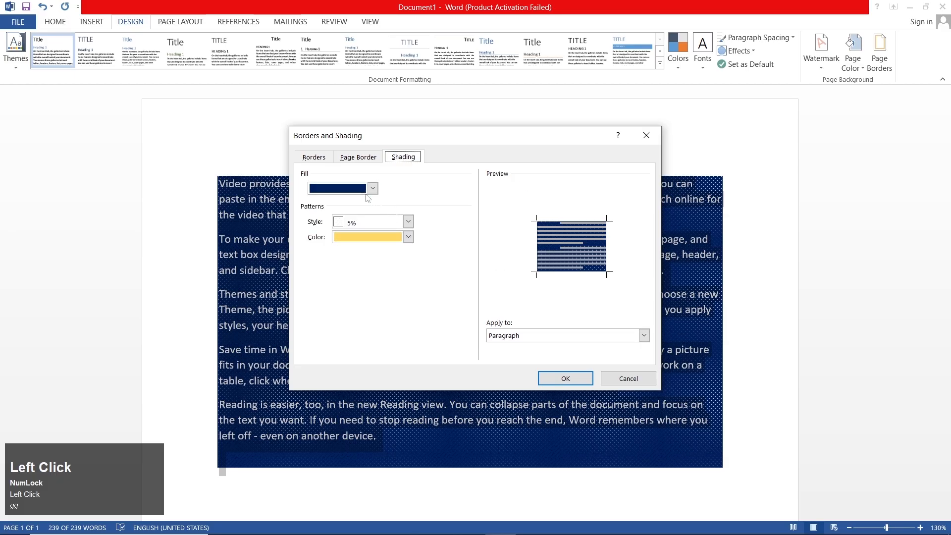
pyautogui.click(358, 188)
pyautogui.click(348, 317)
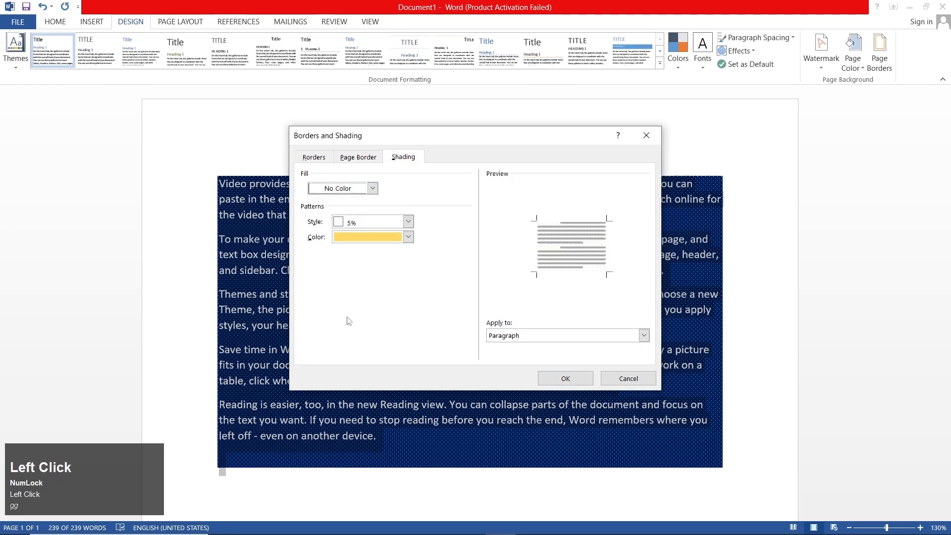
# Set the shading pattern color to white and the pattern style to Clear, and apply it to the paragraphs
pyautogui.click(353, 238)
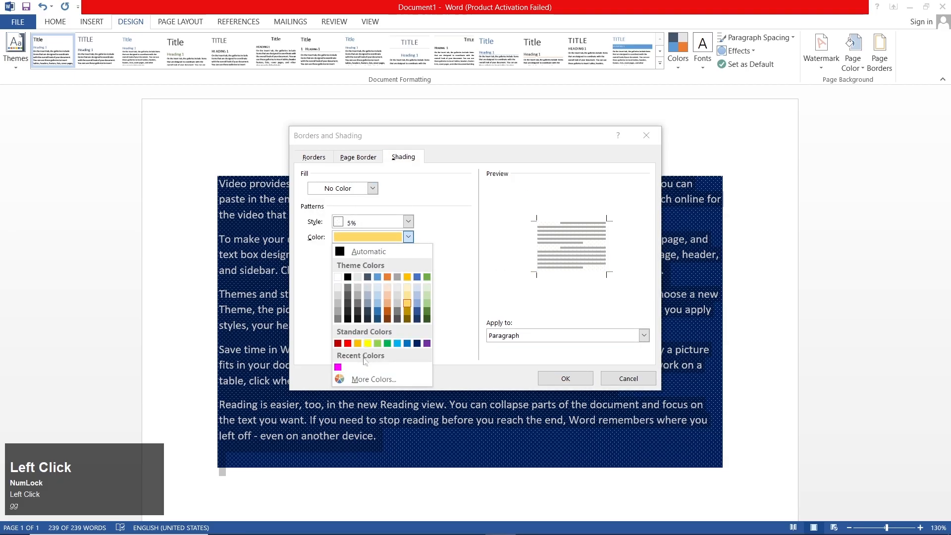
pyautogui.click(337, 277)
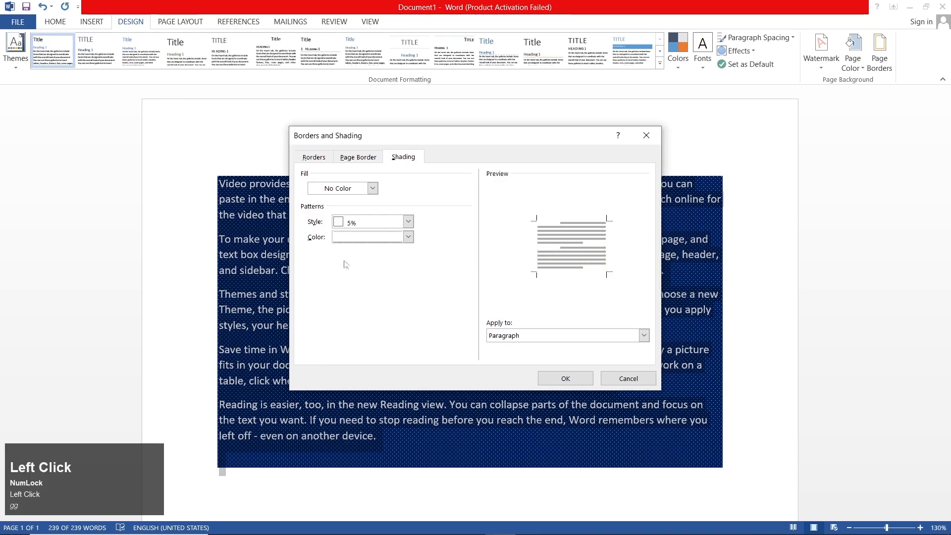
pyautogui.click(353, 226)
pyautogui.click(369, 233)
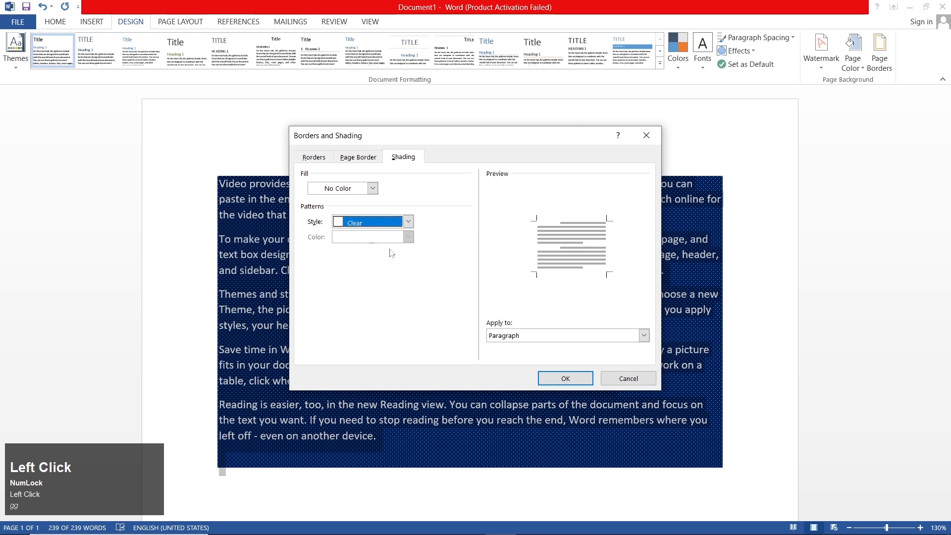
pyautogui.click(560, 378)
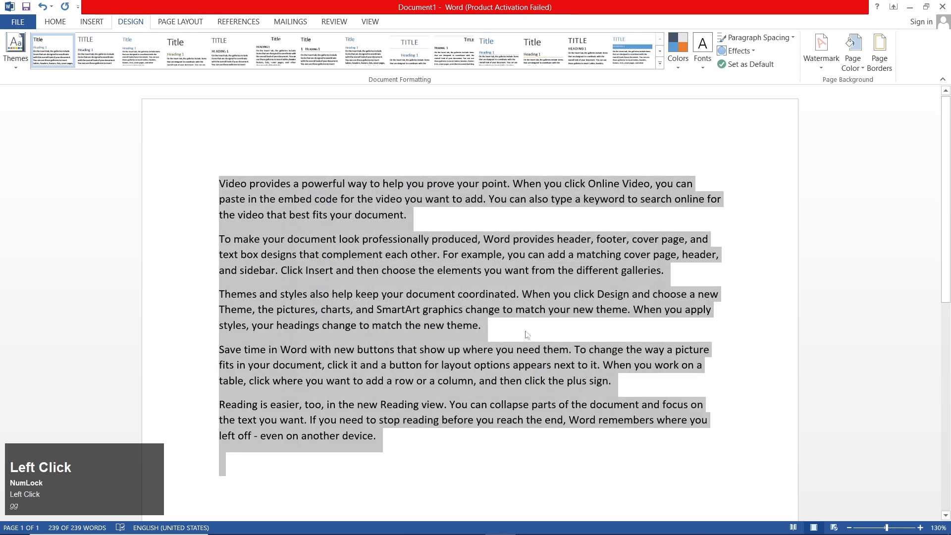